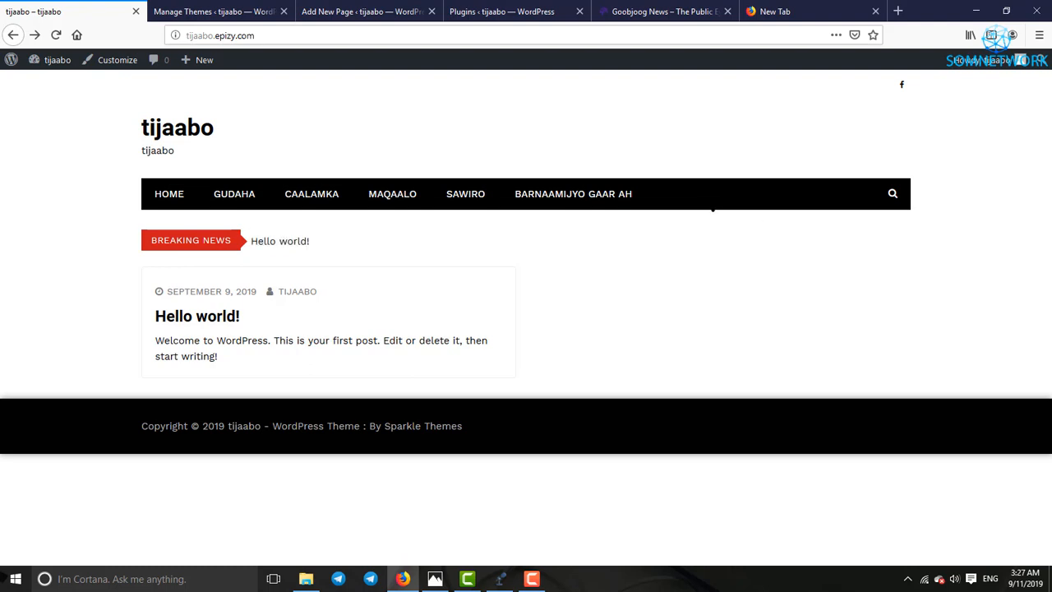
pyautogui.click(205, 11)
pyautogui.click(32, 8)
pyautogui.click(334, 7)
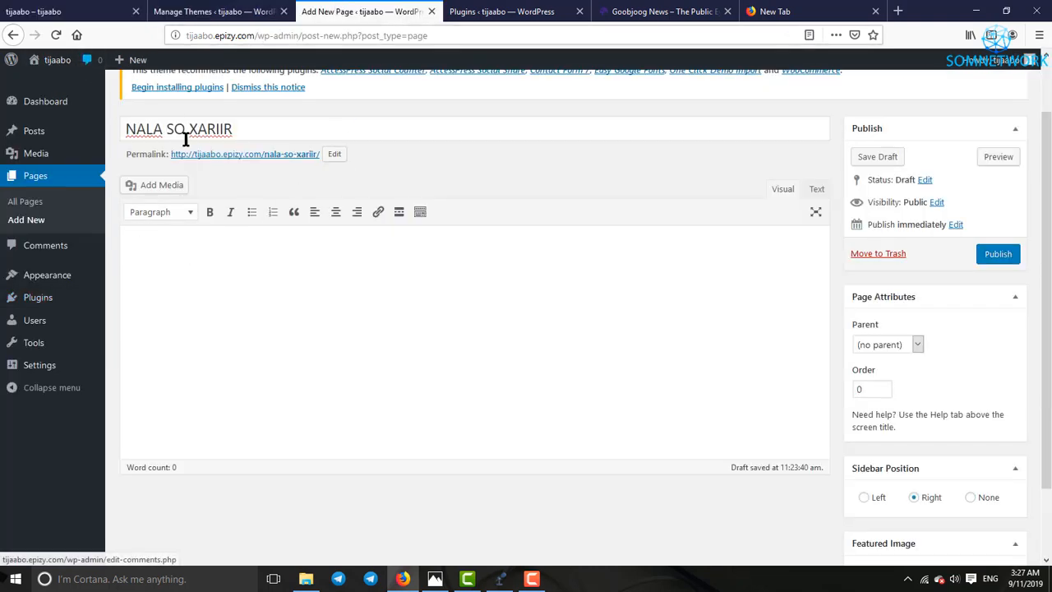
pyautogui.click(231, 297)
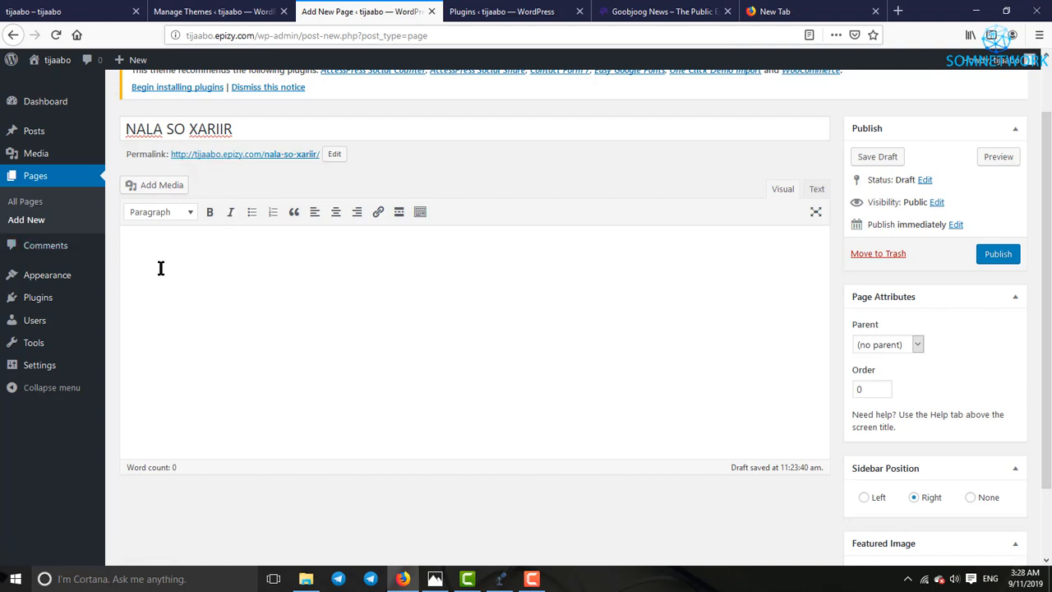
pyautogui.click(199, 270)
pyautogui.click(202, 10)
# Open the list of contact forms created with the Contact Form 7 plugin.
pyautogui.click(473, 8)
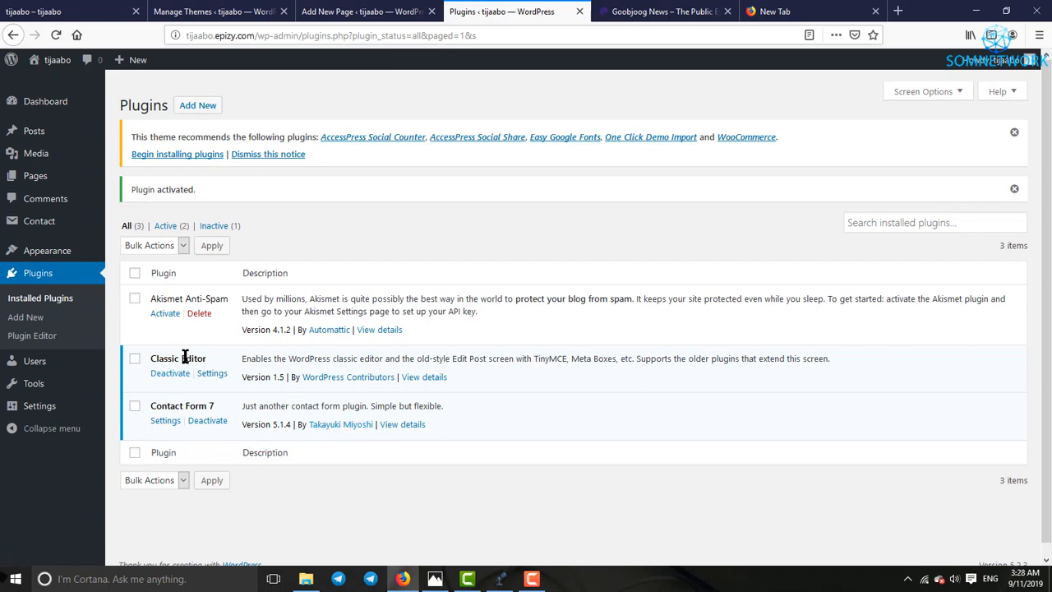
pyautogui.moveTo(70, 222)
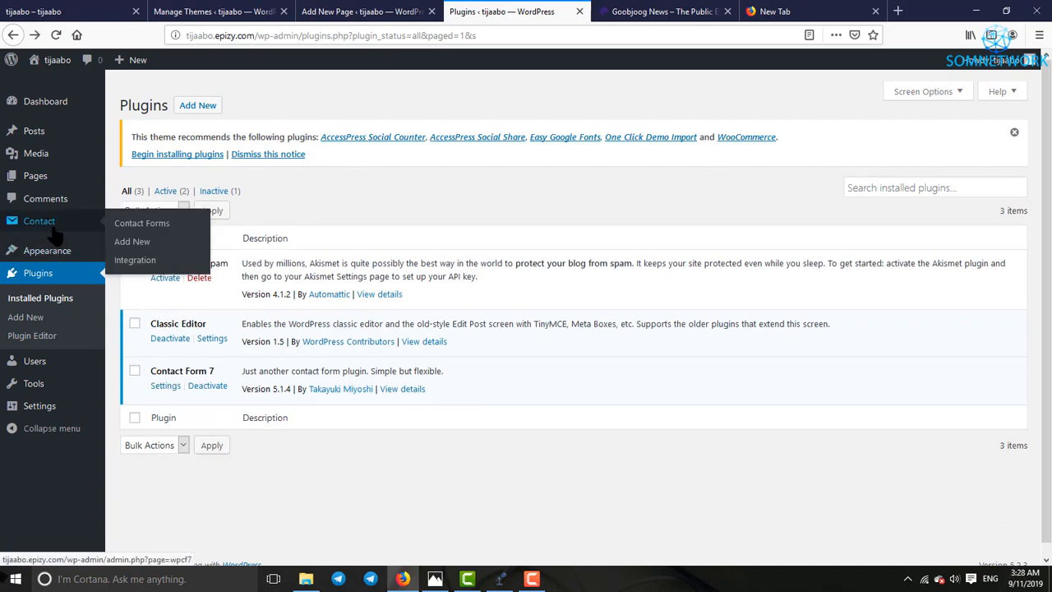
pyautogui.click(132, 230)
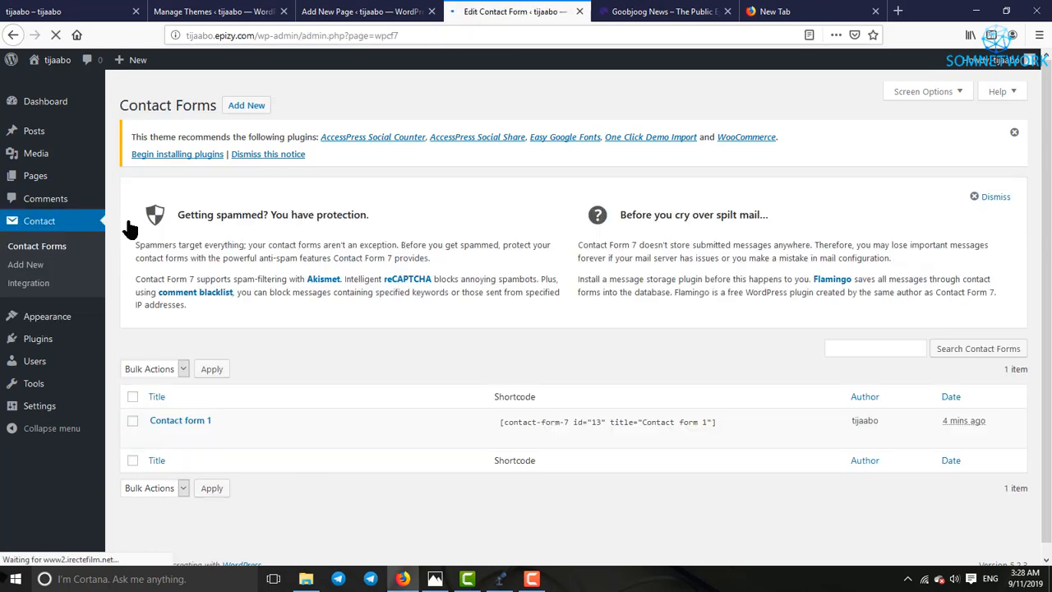
pyautogui.scroll(-2, 337, 309)
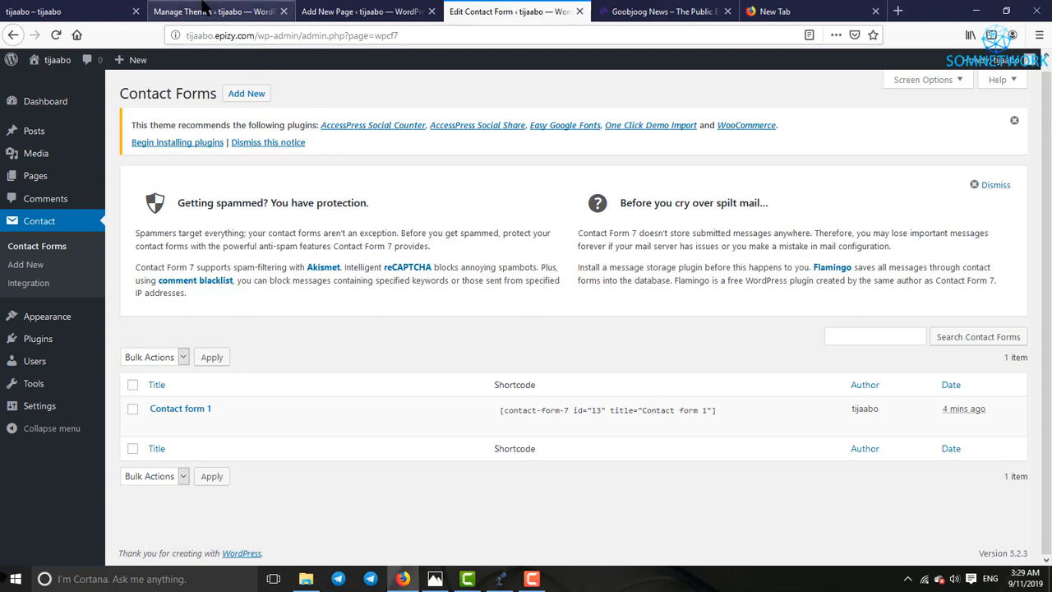
# Copy the shortcode of Contact form 1 from the contact forms list.
pyautogui.click(300, 10)
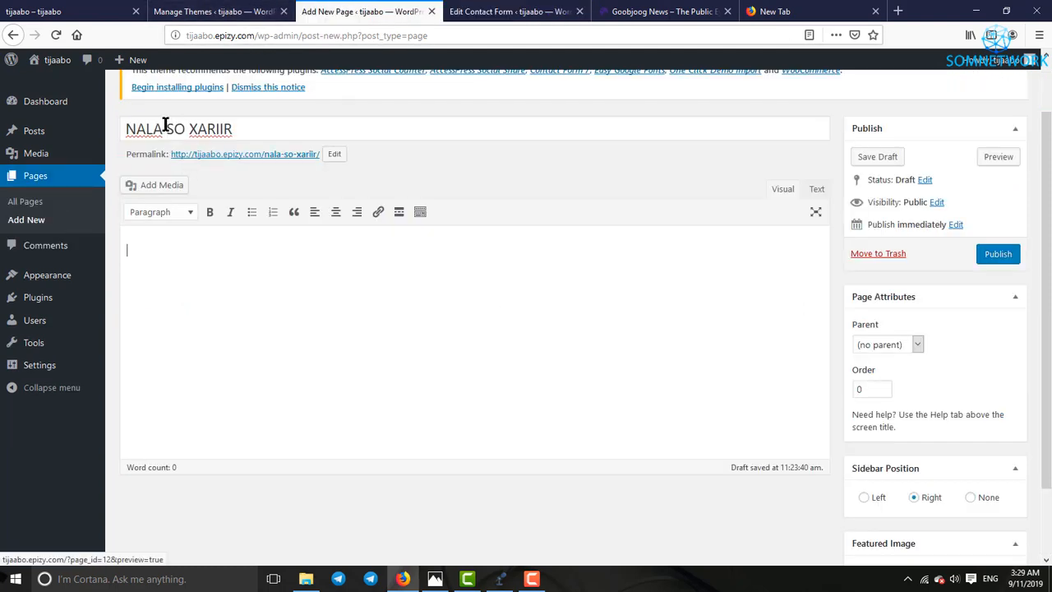
pyautogui.click(517, 12)
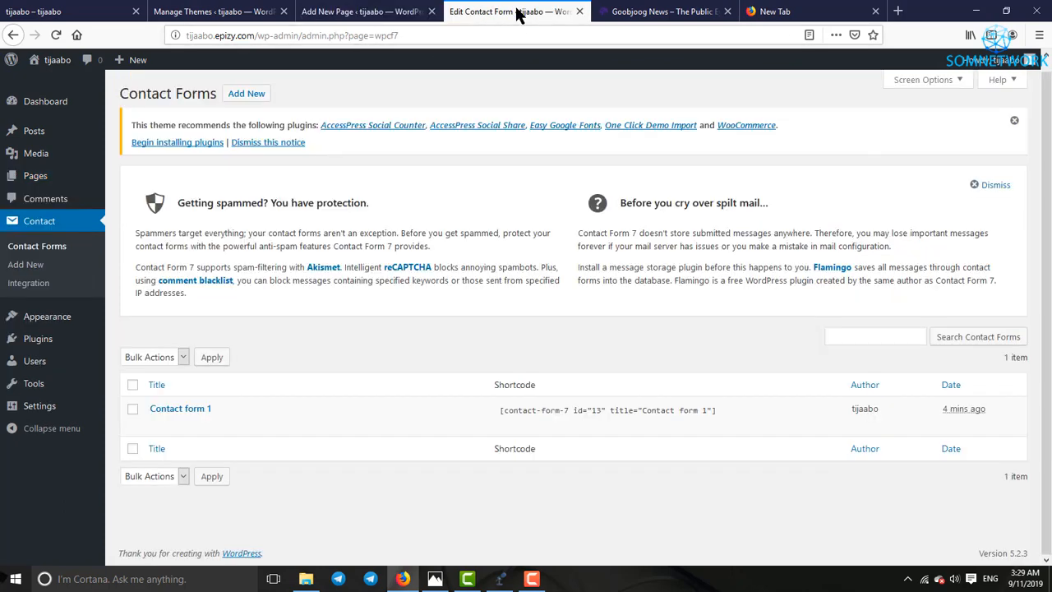
pyautogui.click(572, 412)
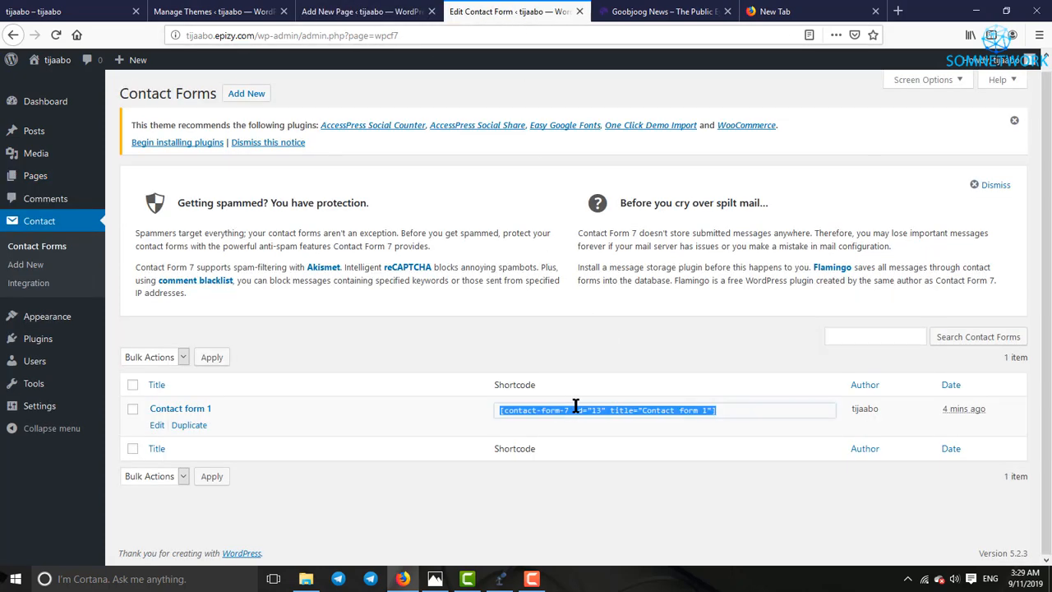
pyautogui.rightClick(577, 407)
pyautogui.click(601, 446)
# Paste the Contact form 1 shortcode into the NALA SO XARIIR page's body in text mode and publish the page.
pyautogui.click(362, 11)
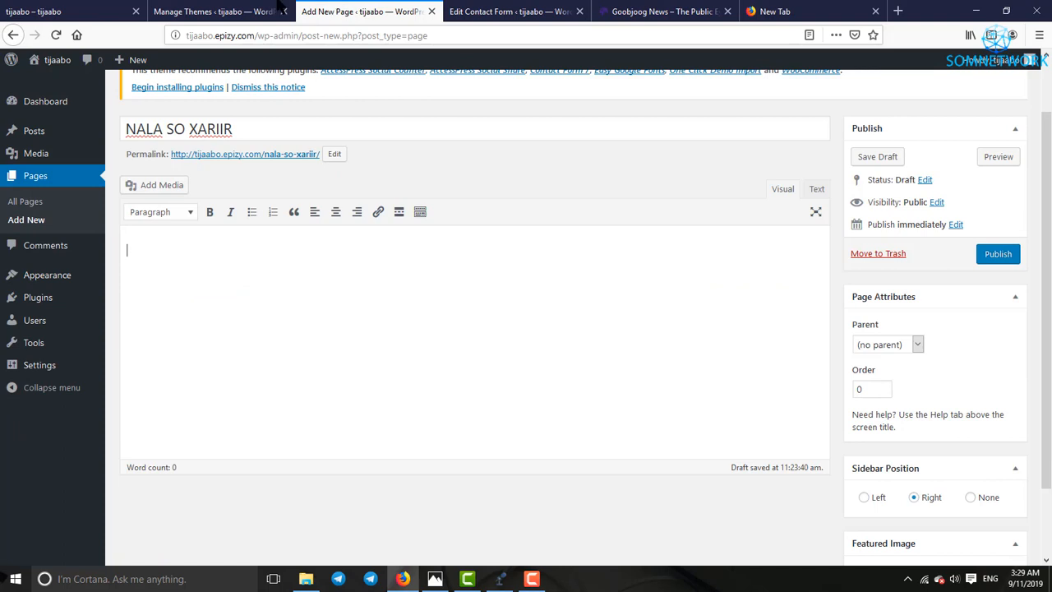
pyautogui.rightClick(196, 265)
pyautogui.click(641, 298)
pyautogui.click(816, 190)
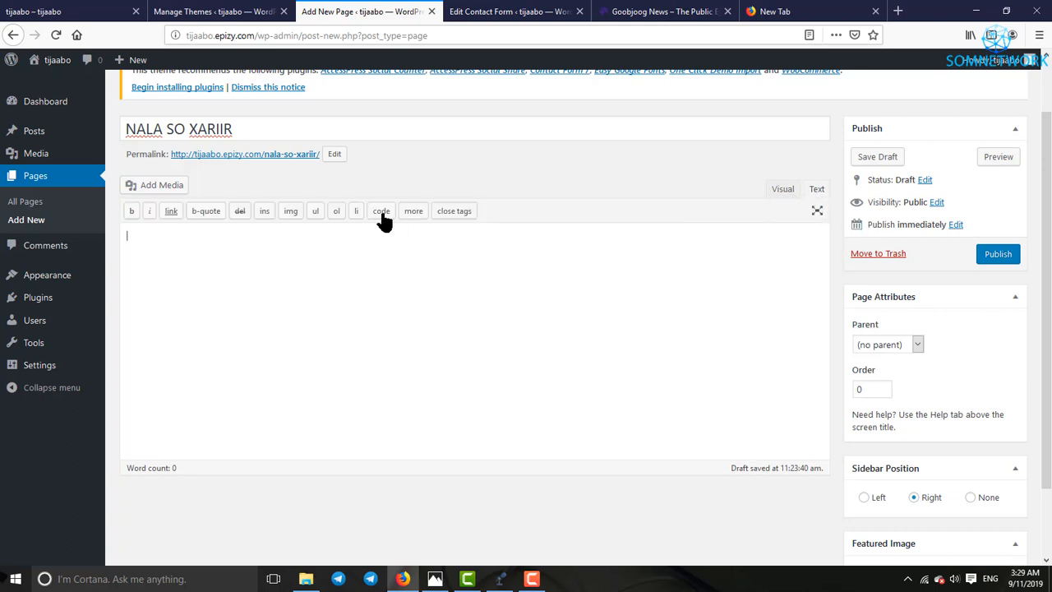
pyautogui.rightClick(263, 244)
pyautogui.click(285, 299)
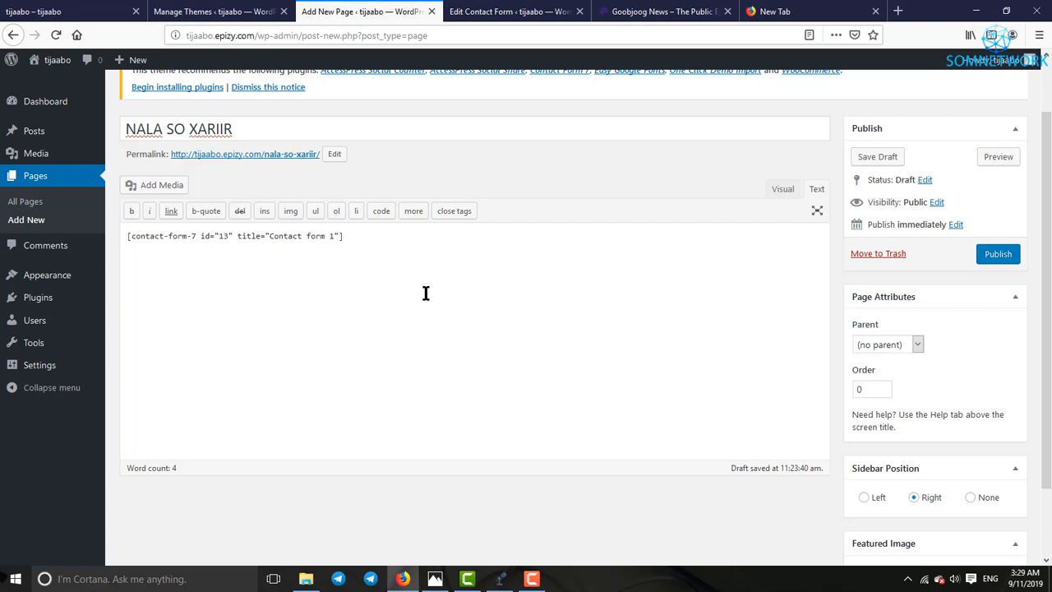
pyautogui.scroll(2, 426, 292)
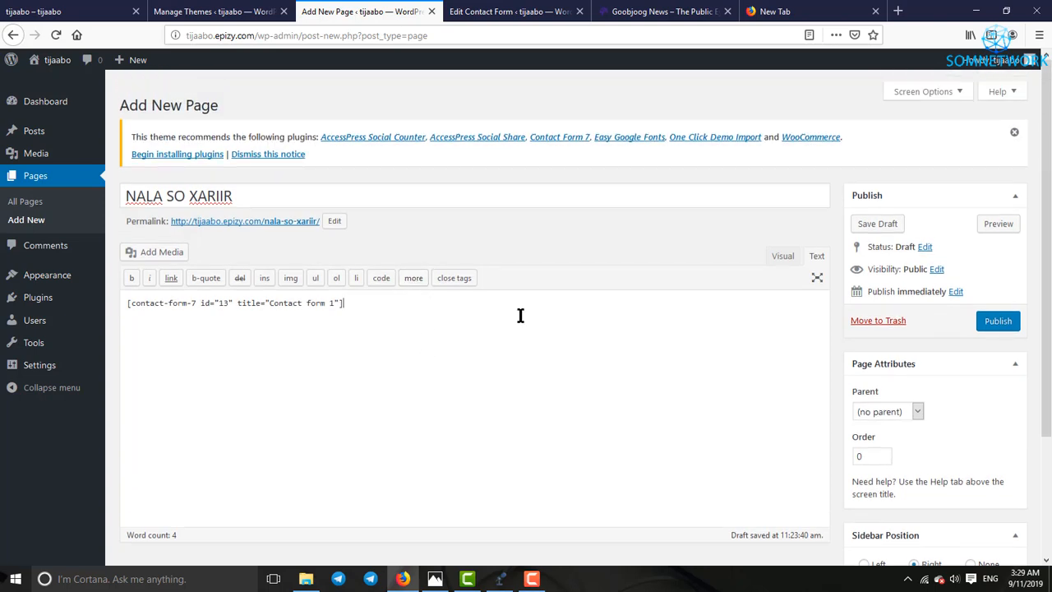
pyautogui.click(1010, 325)
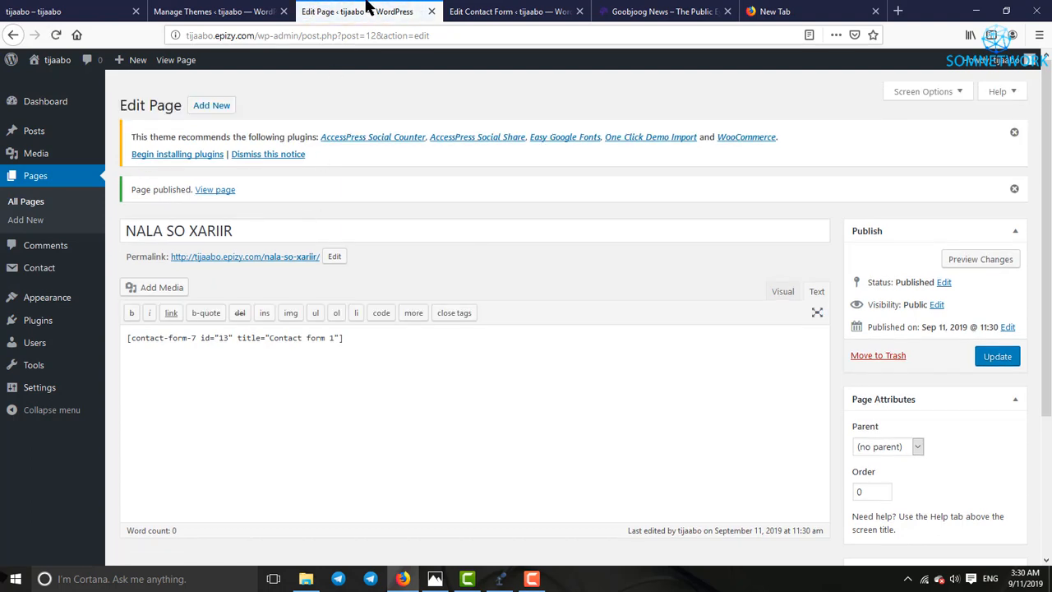
# Open the site's navigation menu editor from the published page's admin screen.
pyautogui.click(215, 190)
pyautogui.moveTo(41, 297)
pyautogui.click(127, 355)
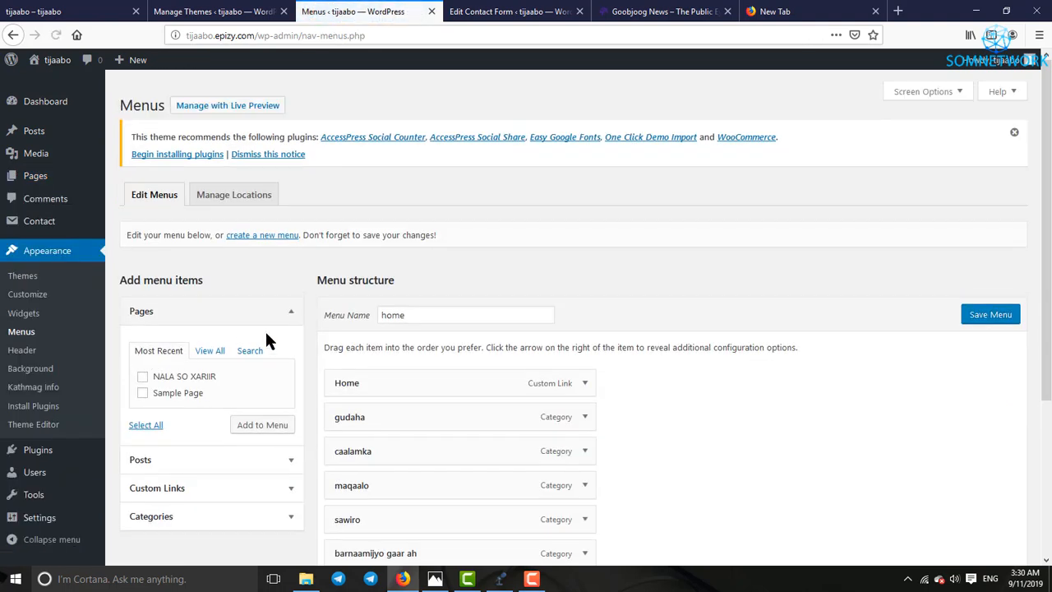
# Add the NALA SO XARIIR page to the home menu and save the menu.
pyautogui.click(293, 314)
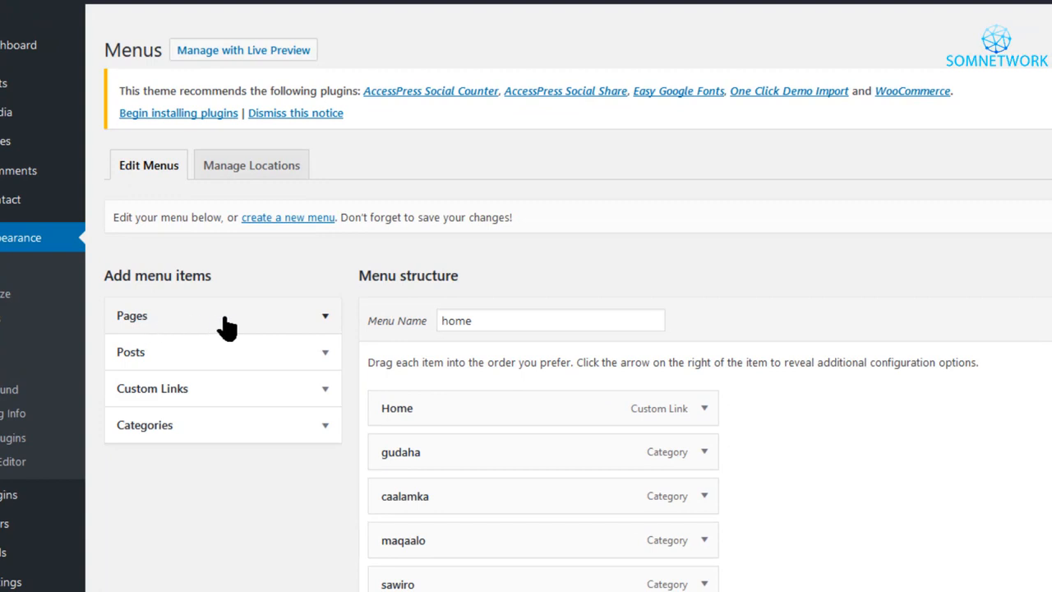
pyautogui.click(325, 323)
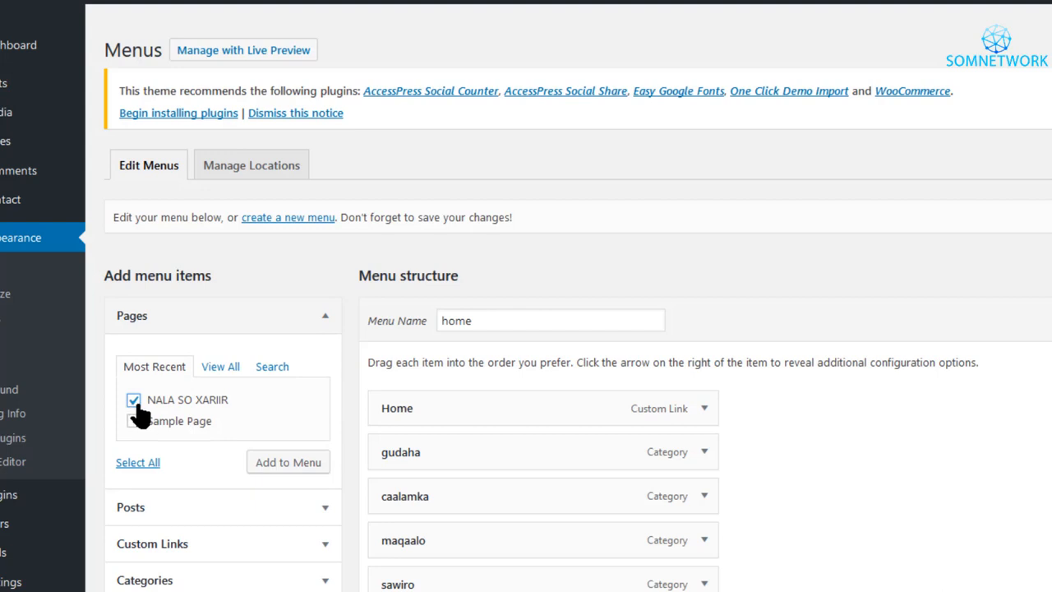
pyautogui.click(262, 464)
pyautogui.scroll(-1, 789, 565)
pyautogui.scroll(-2, 788, 565)
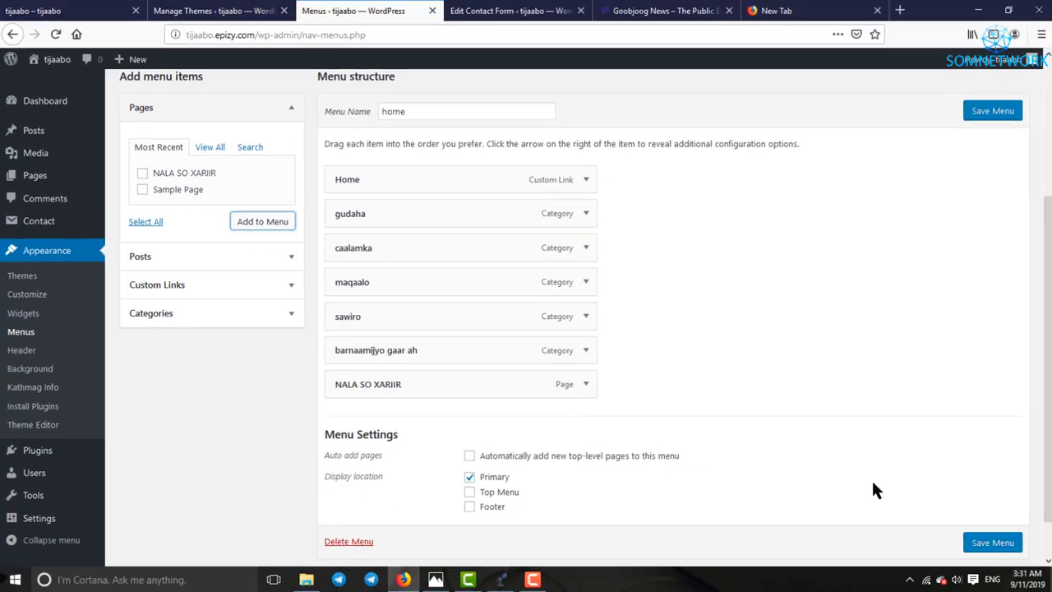
pyautogui.scroll(-1, 875, 489)
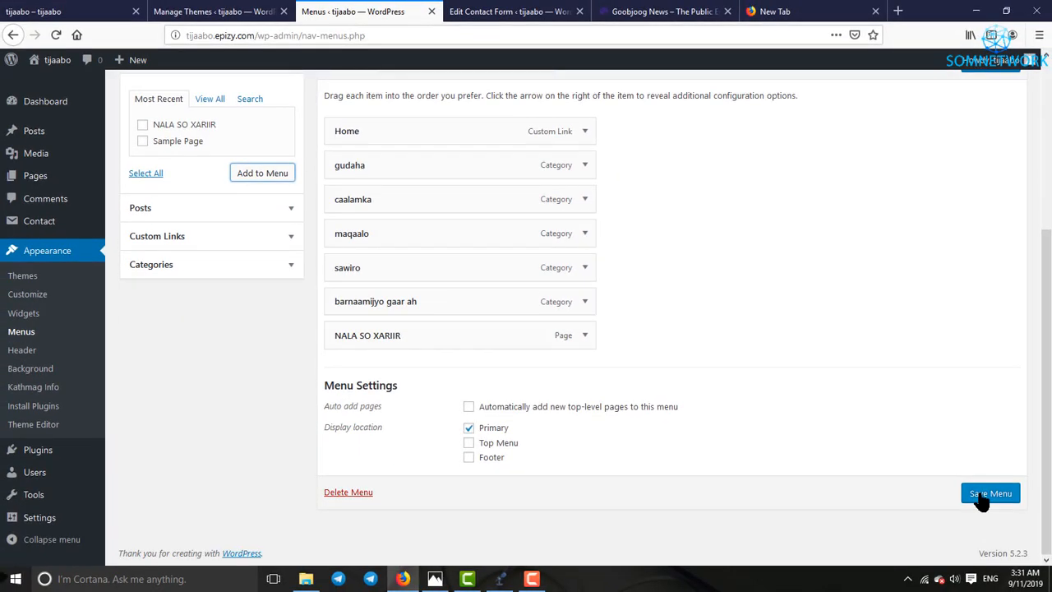
pyautogui.click(982, 495)
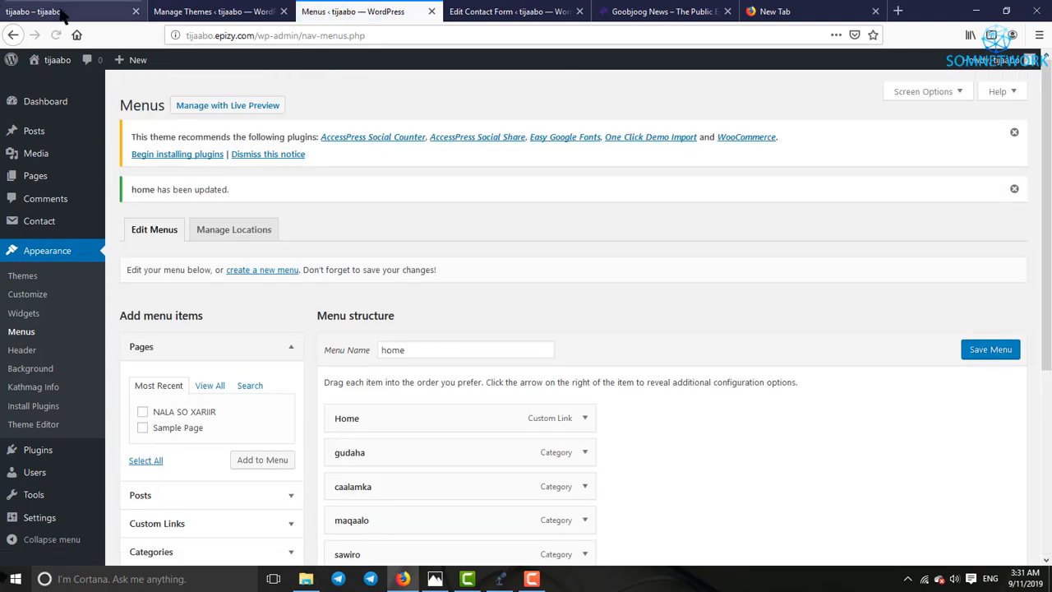
# Open the NALA SO XARIIR page on the live site and examine its contact form fields.
pyautogui.click(64, 11)
pyautogui.click(172, 138)
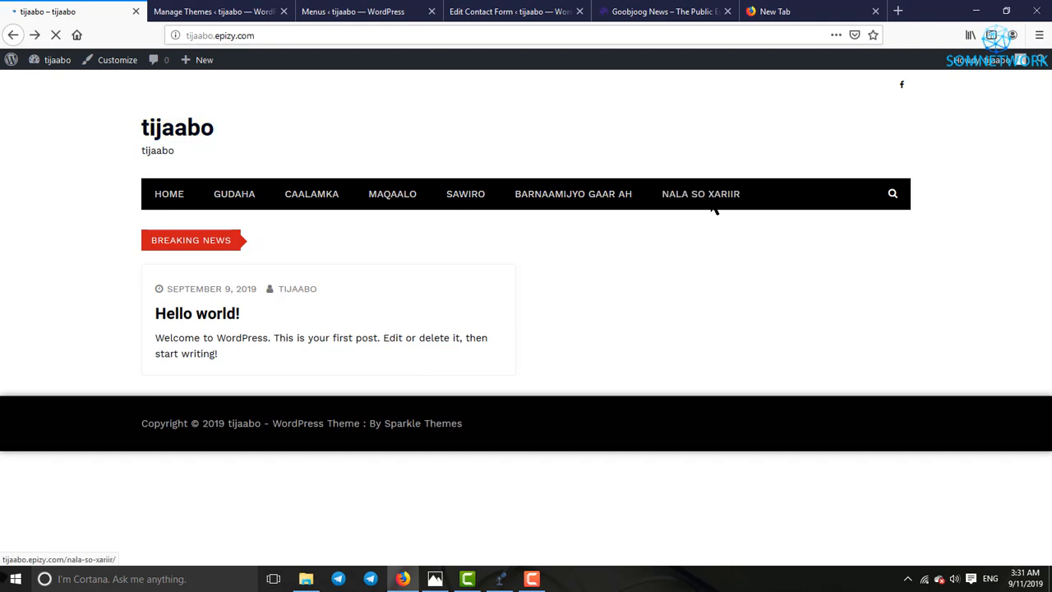
pyautogui.click(707, 206)
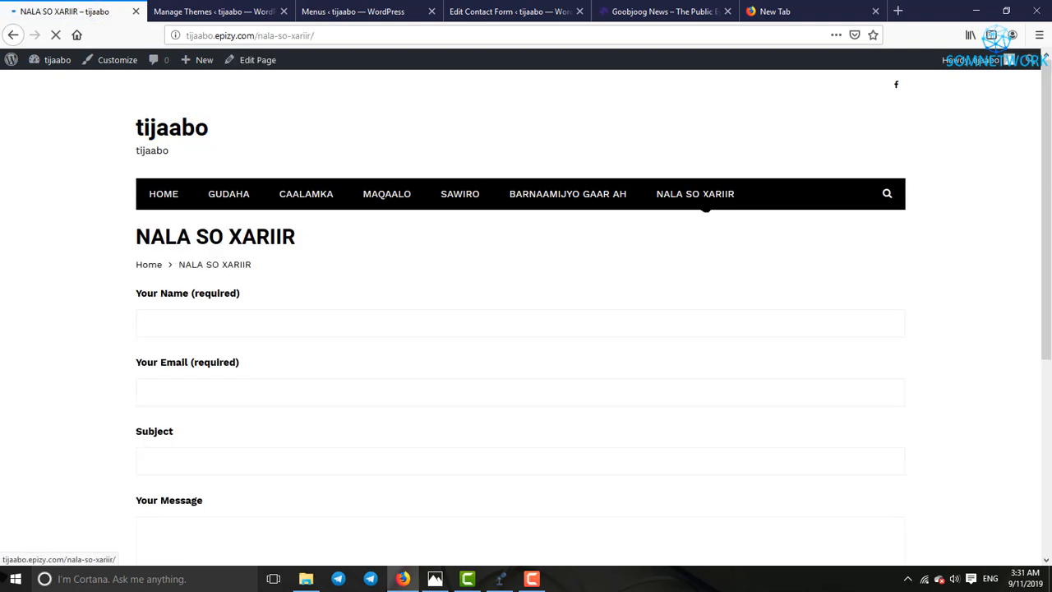
pyautogui.scroll(-3, 691, 218)
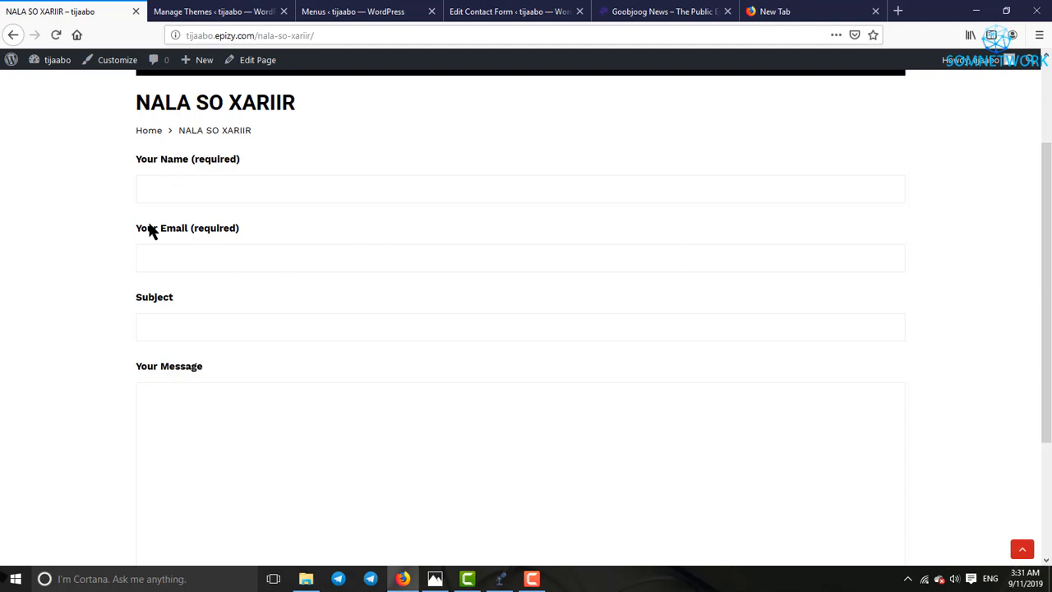
pyautogui.click(155, 319)
pyautogui.scroll(-2, 206, 324)
pyautogui.click(212, 401)
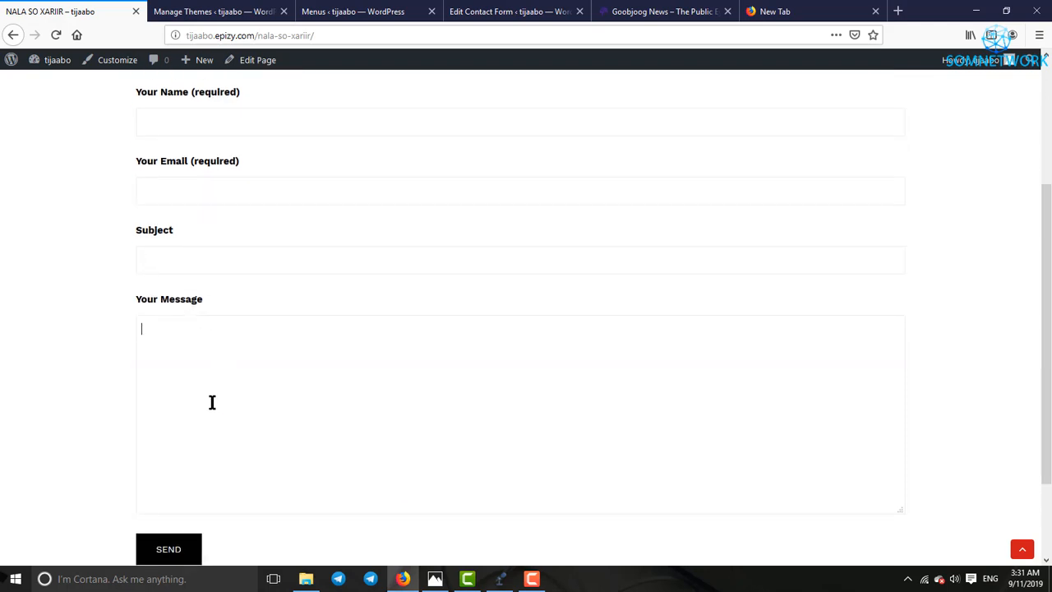
pyautogui.scroll(3, 221, 370)
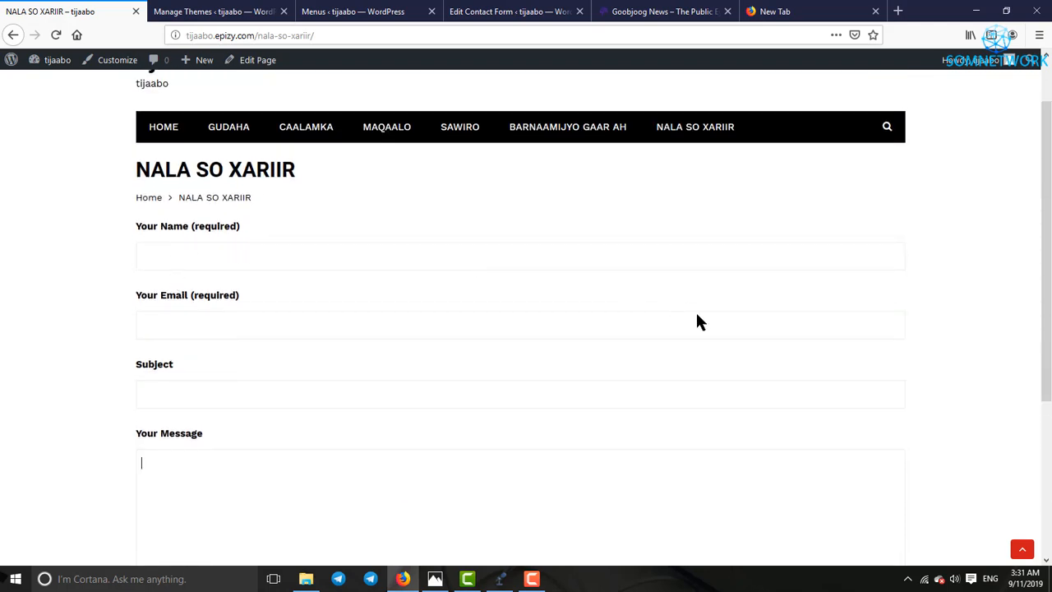
# Fill the contact form's required name and email fields with random test text.
pyautogui.click(214, 257)
pyautogui.write('gfxgjhxjhx,kmhx,m,mu,,u,u,udku')
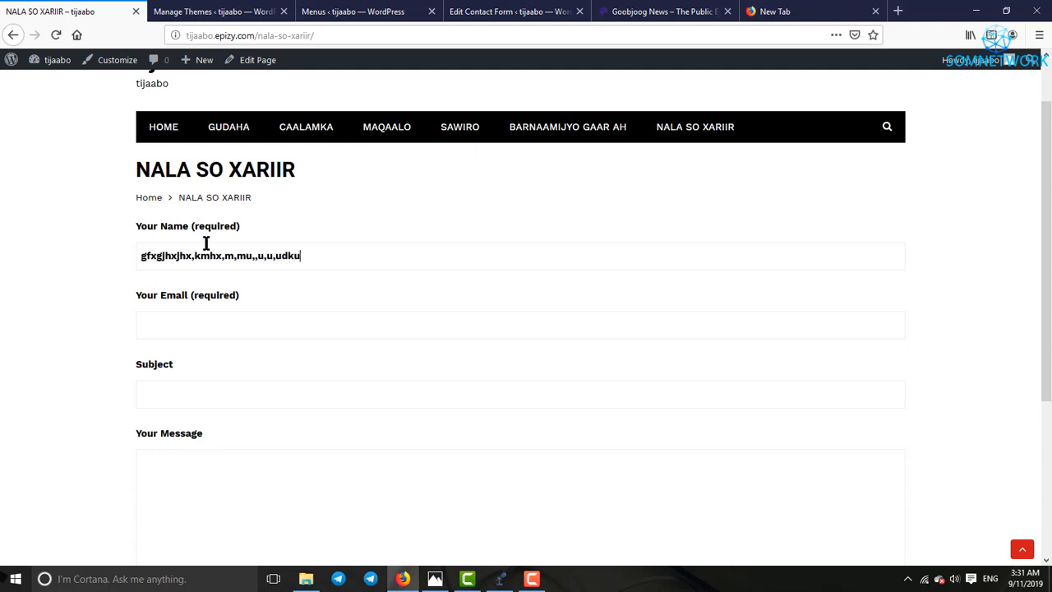
pyautogui.write('k,udkukuk')
pyautogui.scroll(-3, 381, 270)
pyautogui.click(211, 188)
pyautogui.write('n')
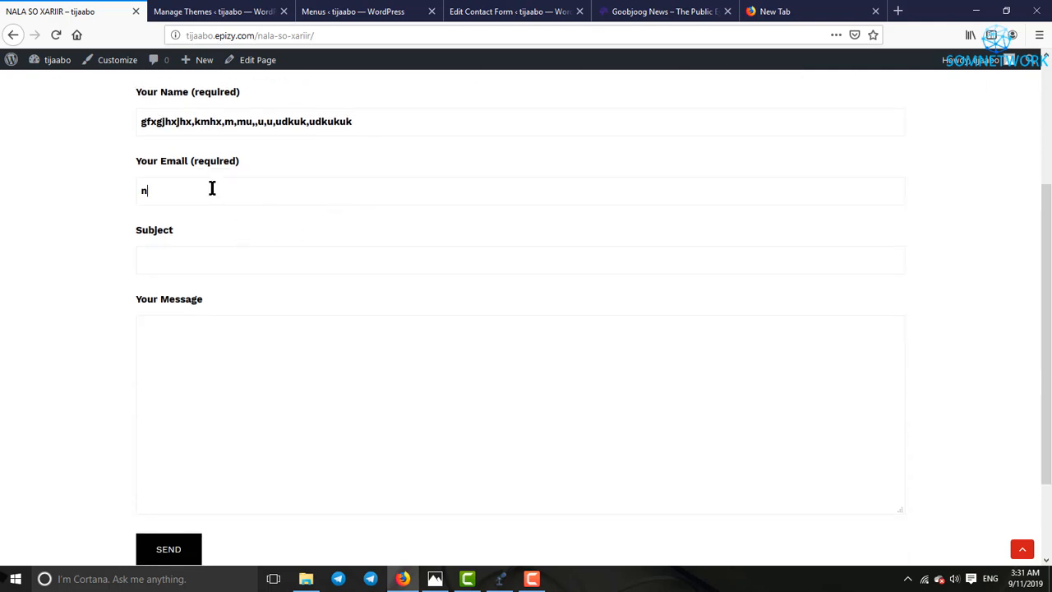
pyautogui.write('gmhxmxhkmhmk')
# Enter "hmhgmh,mj,kmkuu" as the contact form's subject and "gngfjmnhmkhmkhkm" as its message.
pyautogui.scroll(-3, 247, 205)
pyautogui.click(195, 150)
pyautogui.write('hmhgm')
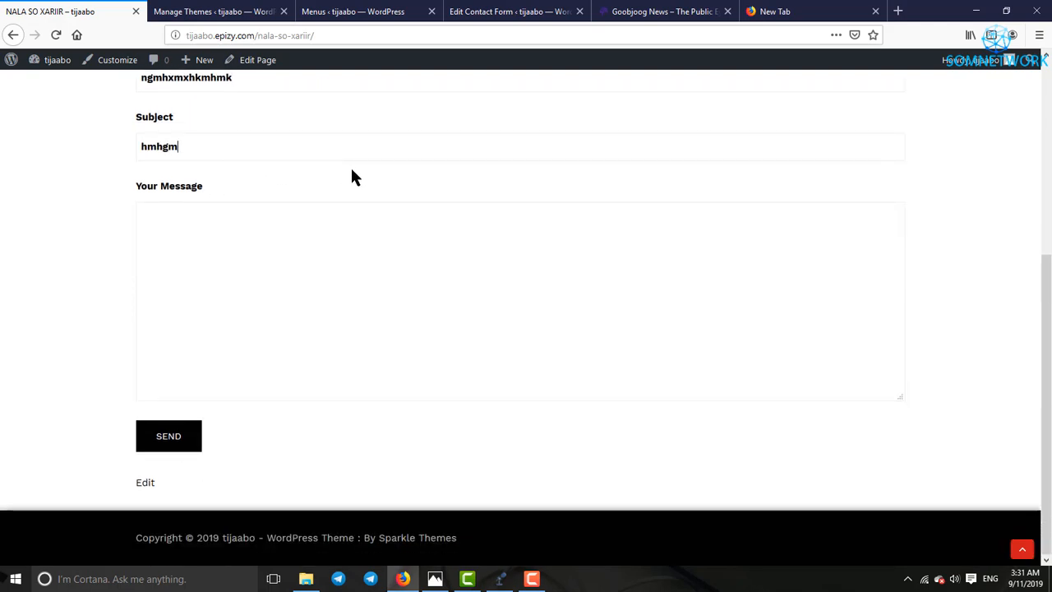
pyautogui.write('h,mj,kmkuu')
pyautogui.click(244, 220)
pyautogui.write('gngfjmnhmkhmk')
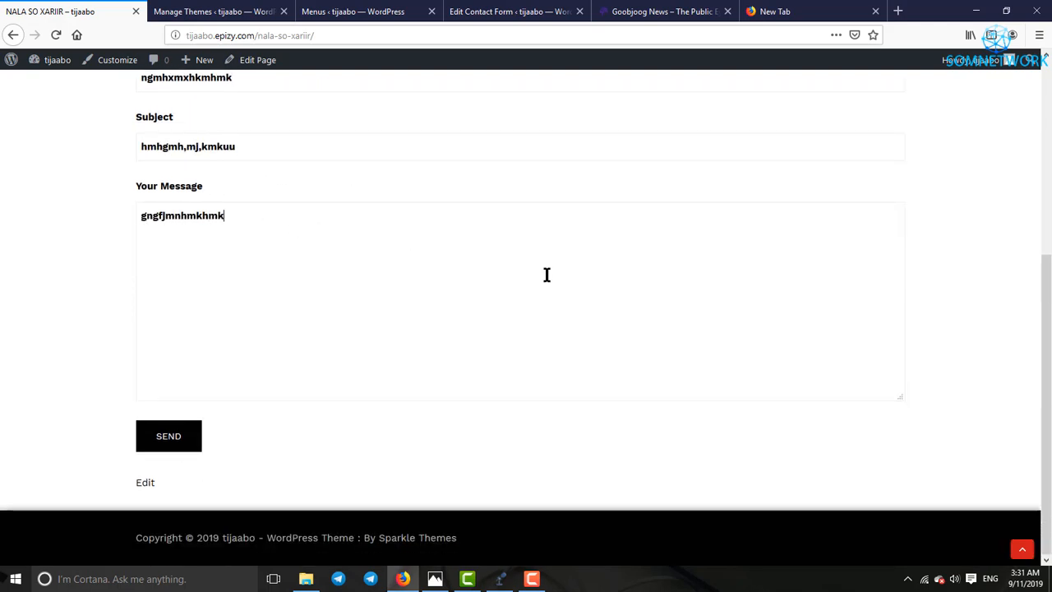
pyautogui.write('hkm')
# Clear the test text from the contact form's name and email fields.
pyautogui.scroll(5, 430, 282)
pyautogui.tripleClick(272, 210)
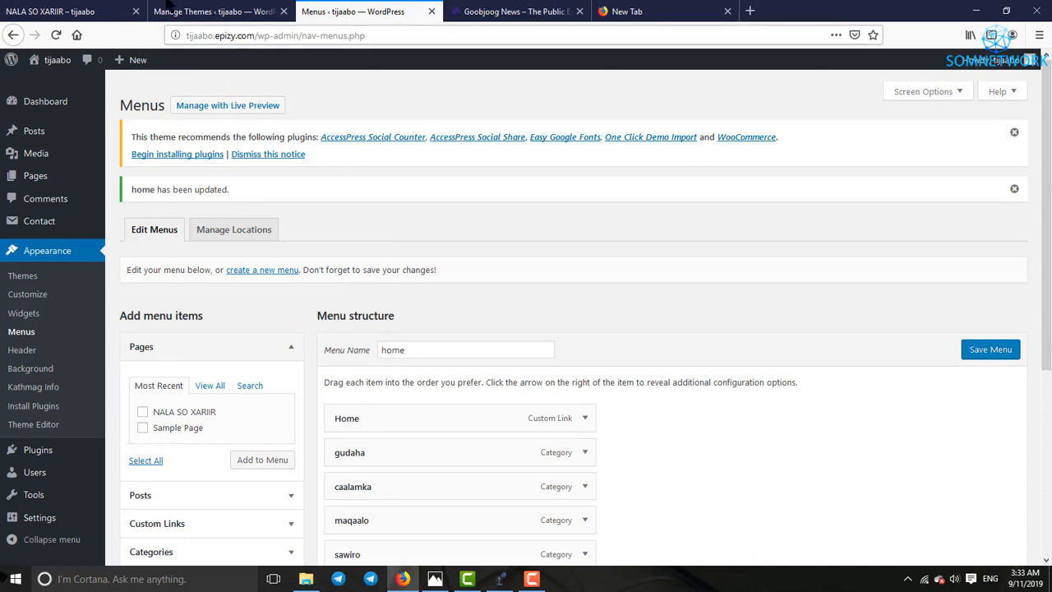
# Start a new page from the site's admin area.
pyautogui.click(170, 11)
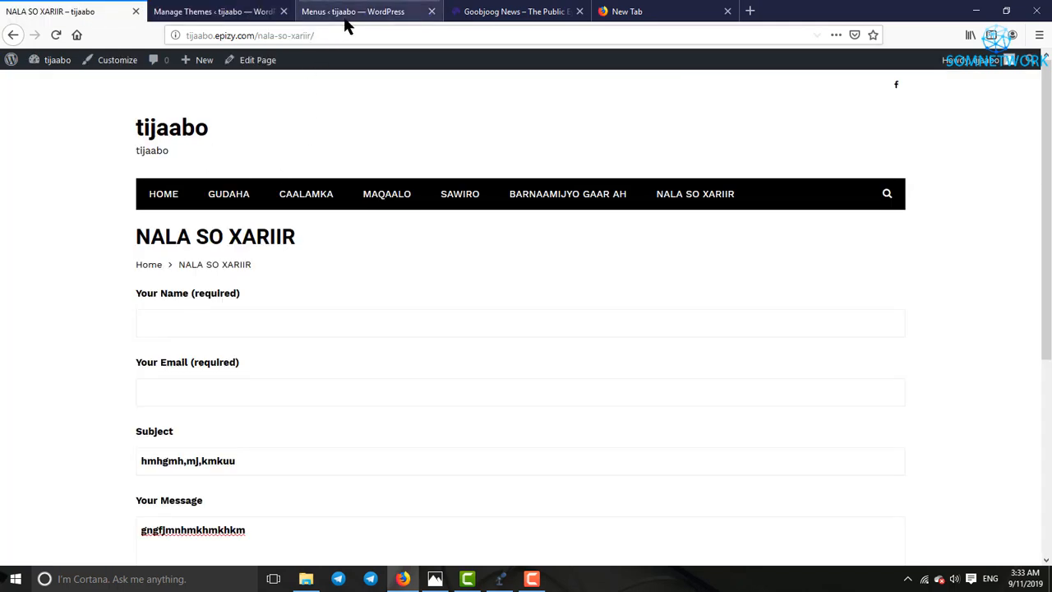
pyautogui.click(212, 11)
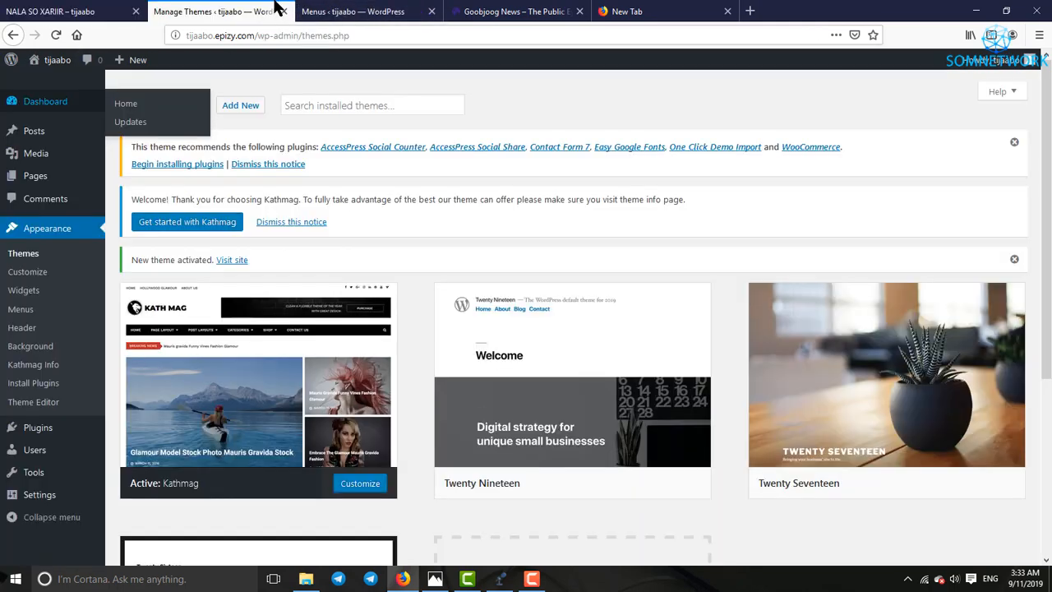
pyautogui.hotkey('ctrl', 'Tab')
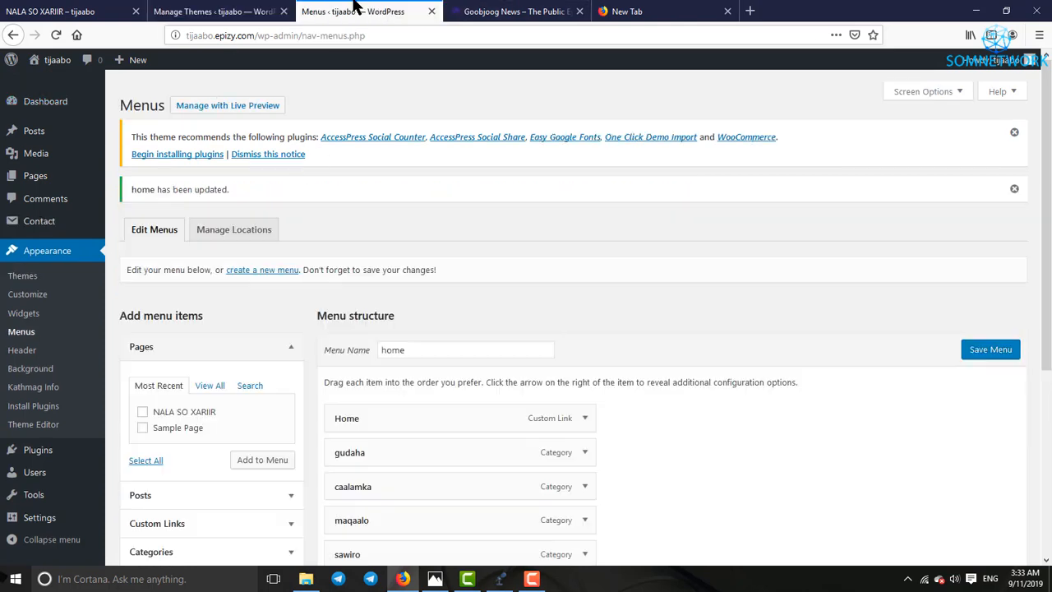
pyautogui.moveTo(31, 179)
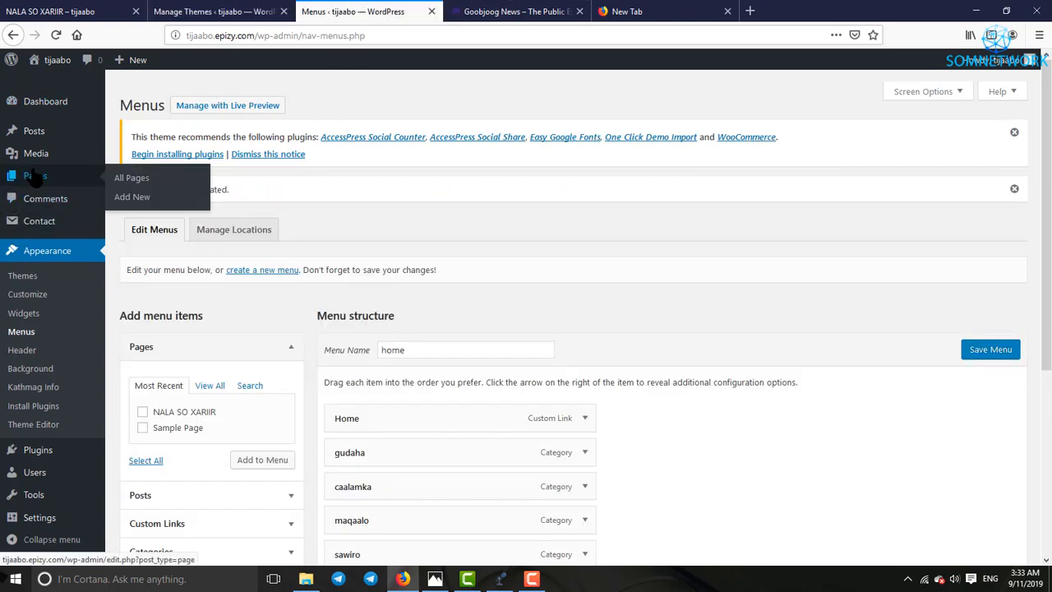
pyautogui.click(133, 200)
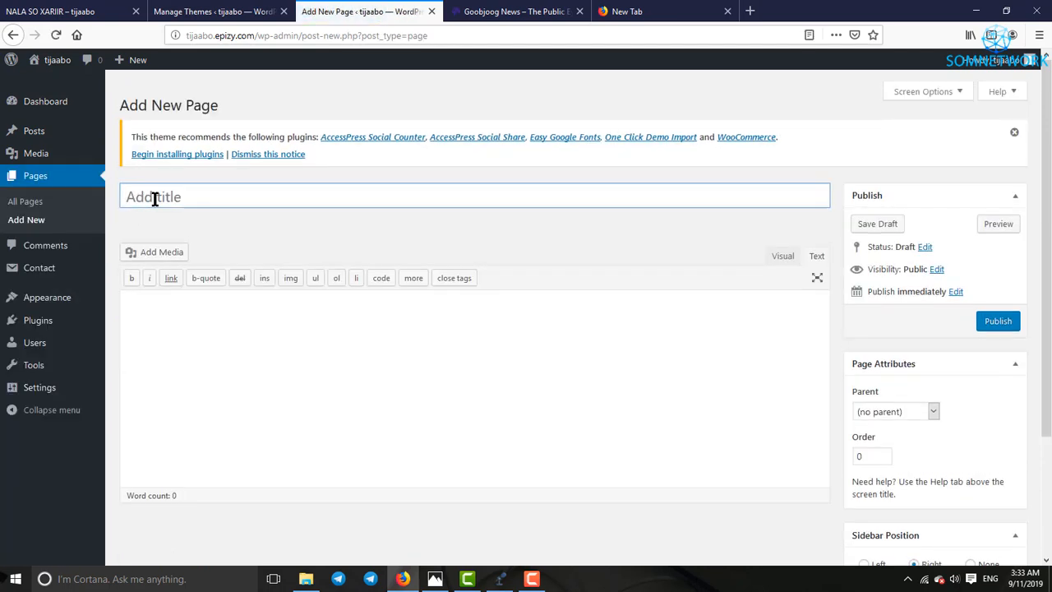
# Title the new page "nagu saabsan".
pyautogui.write('nagsaab sab')
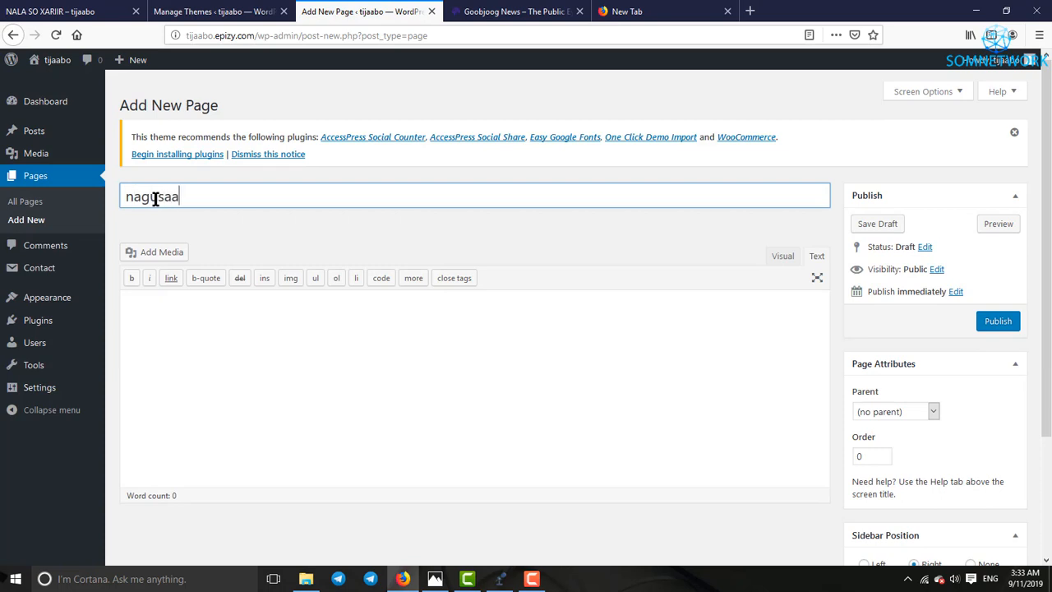
pyautogui.press('BackSpace')
pyautogui.click(154, 199)
pyautogui.write('u')
pyautogui.moveTo(255, 192); pyautogui.dragTo(105, 198)
pyautogui.write('ba==')
pyautogui.press('BackSpace')
pyautogui.press('BackSpace')
pyautogui.press('BackSpace')
pyautogui.press('BackSpace')
pyautogui.write('nagu saabsan')
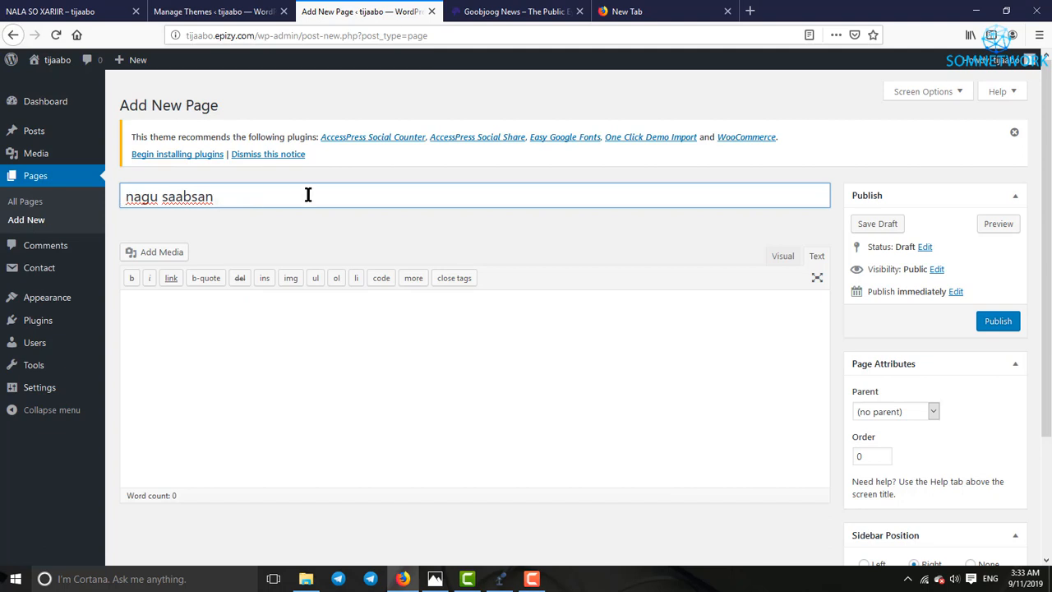
# Write "halkan waa websit si bileesh ah cilimga looga barto" as the page's body text.
pyautogui.click(309, 331)
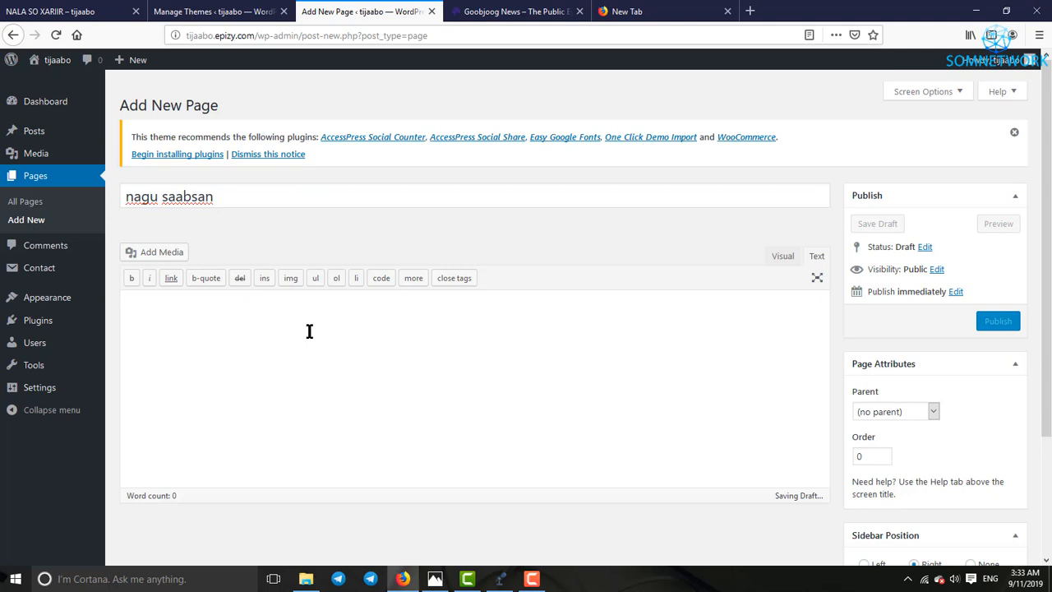
pyautogui.write('halkan')
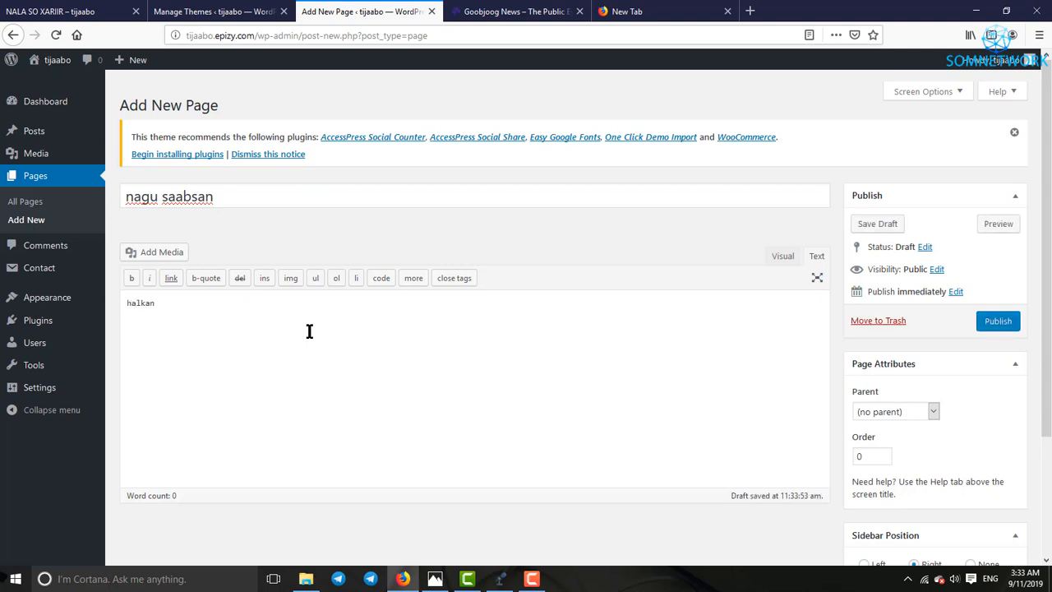
pyautogui.write(' aw')
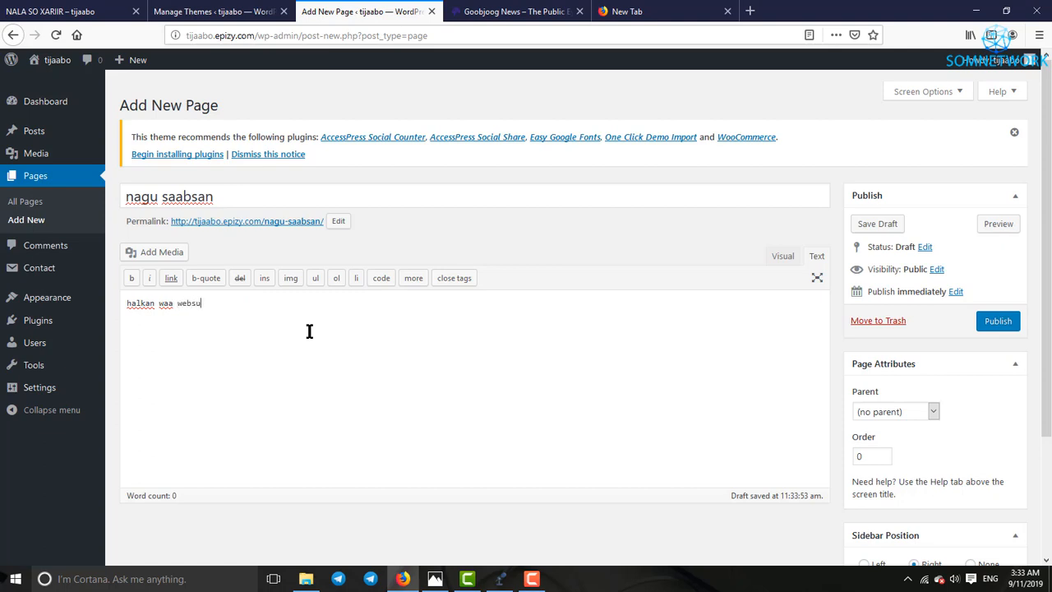
pyautogui.write('a websit f')
pyautogui.write('ah cilimga loog')
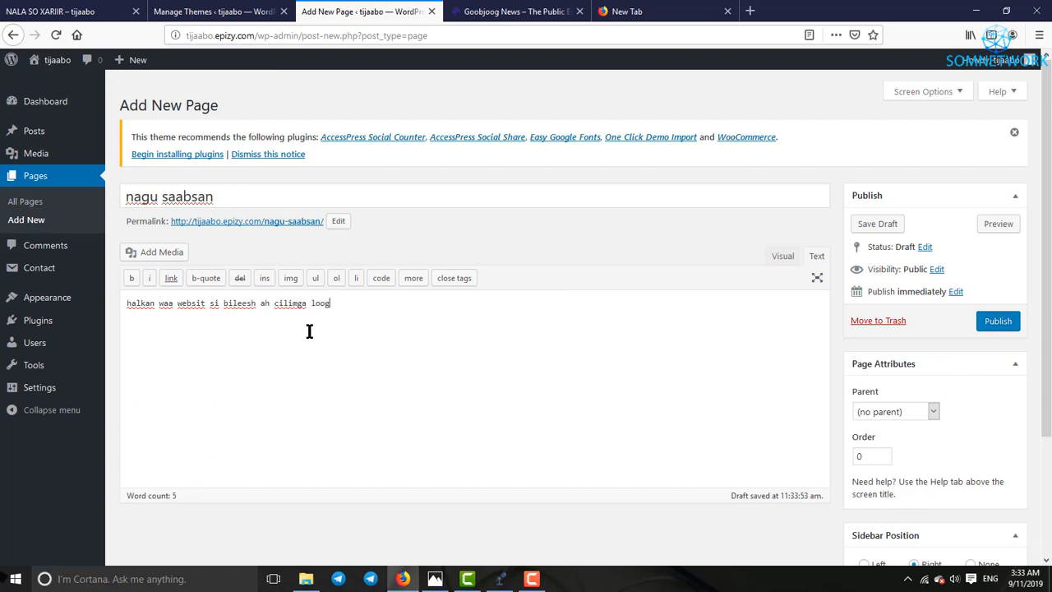
pyautogui.write('a v')
pyautogui.write('arto')
# Switch the page content to the visual editor and append "marka kuso biir" to the sentence.
pyautogui.click(783, 256)
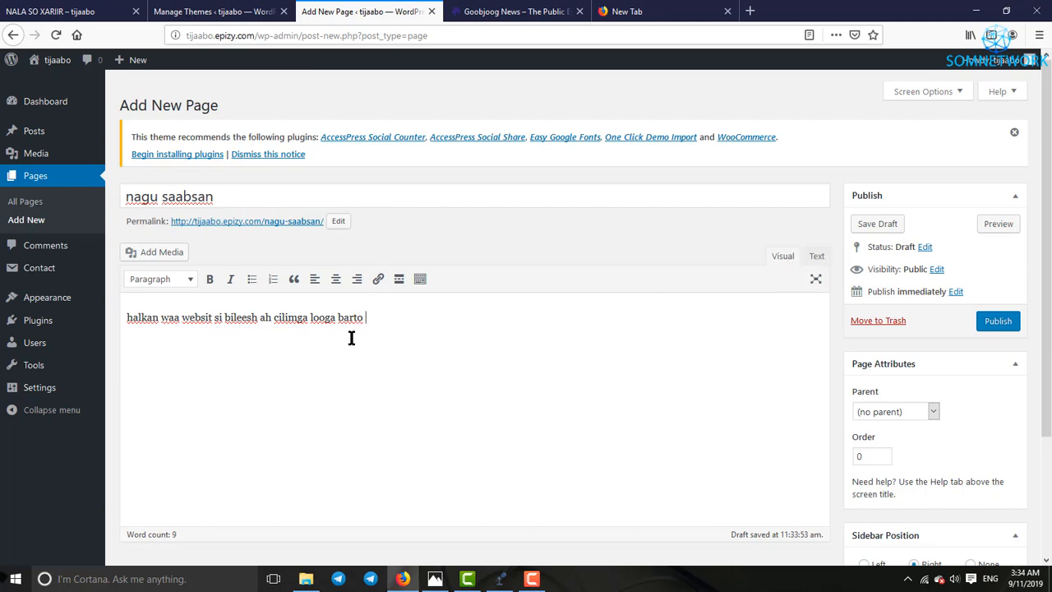
pyautogui.write('marka kuso biir')
pyautogui.click(490, 334)
pyautogui.scroll(-3, 546, 338)
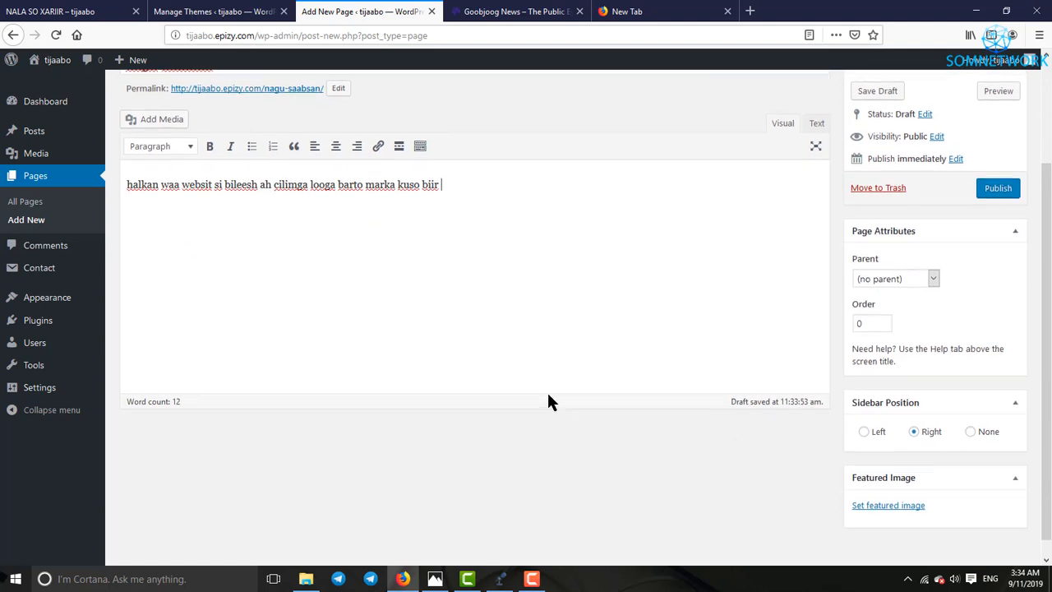
pyautogui.scroll(3, 548, 394)
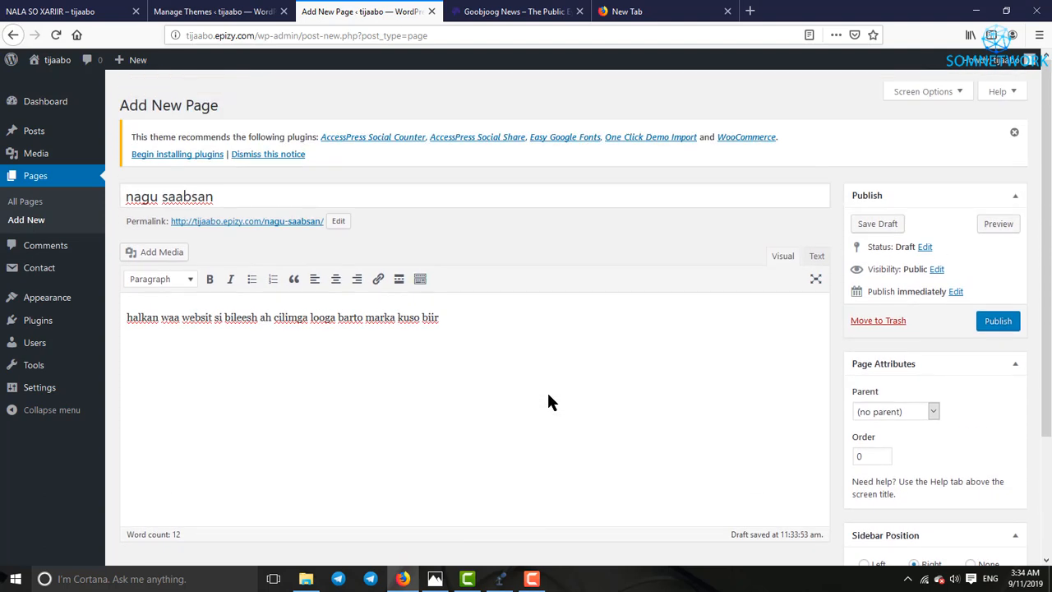
# Upload the image 18944sax.png and insert it into the page before the body text.
pyautogui.doubleClick(130, 317)
pyautogui.click(129, 320)
pyautogui.click(164, 251)
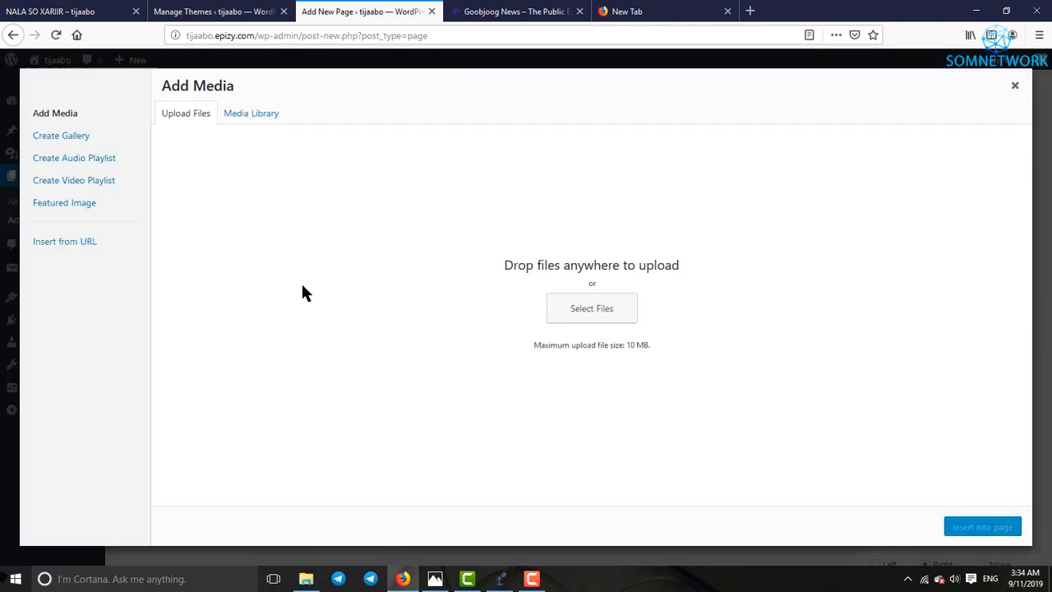
pyautogui.click(621, 319)
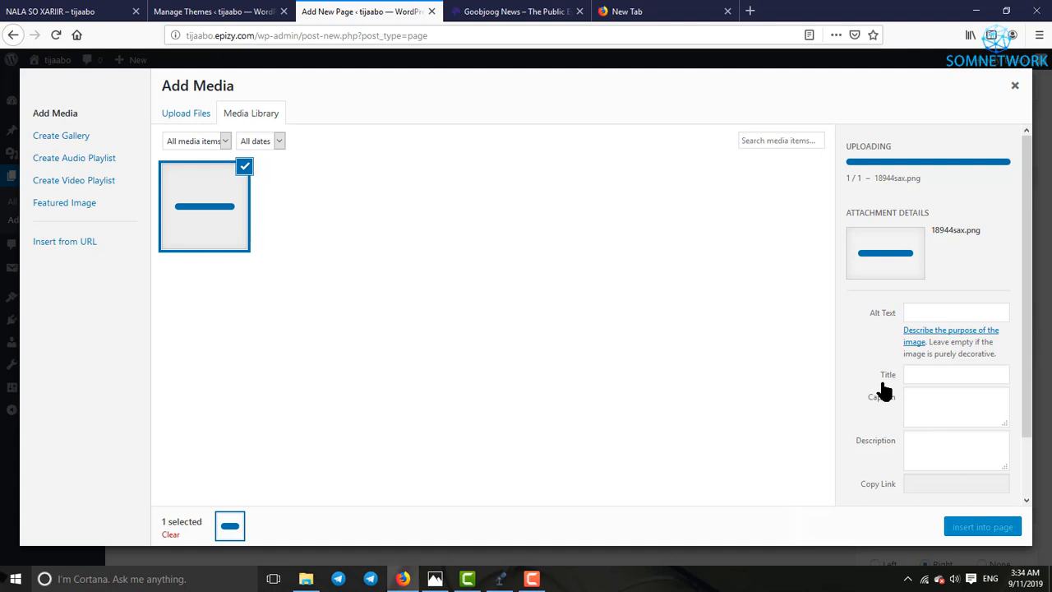
pyautogui.click(972, 526)
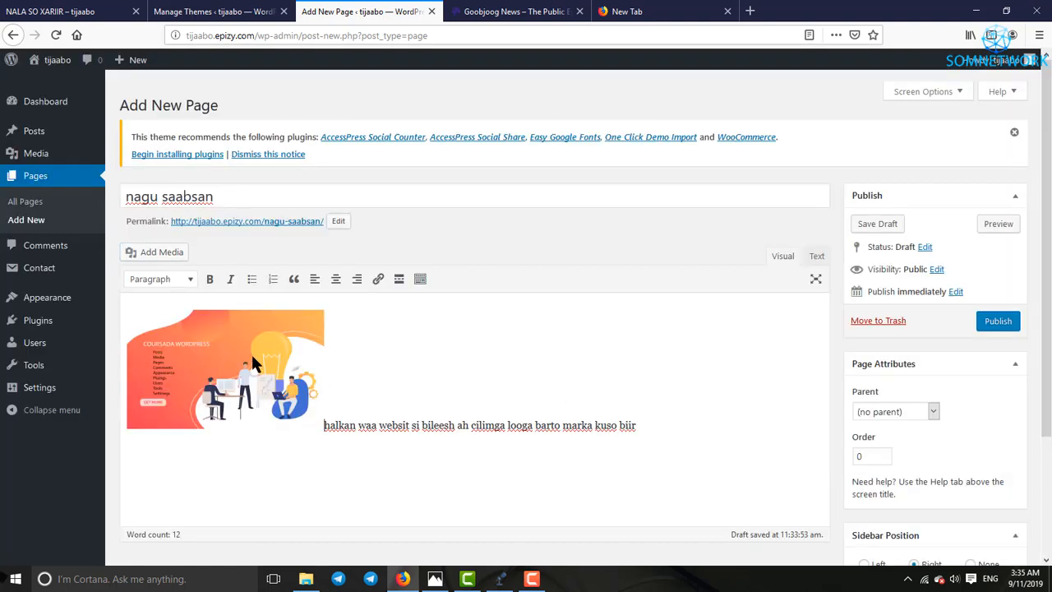
# Move the body sentence onto its own line below the inserted image.
pyautogui.click(322, 368)
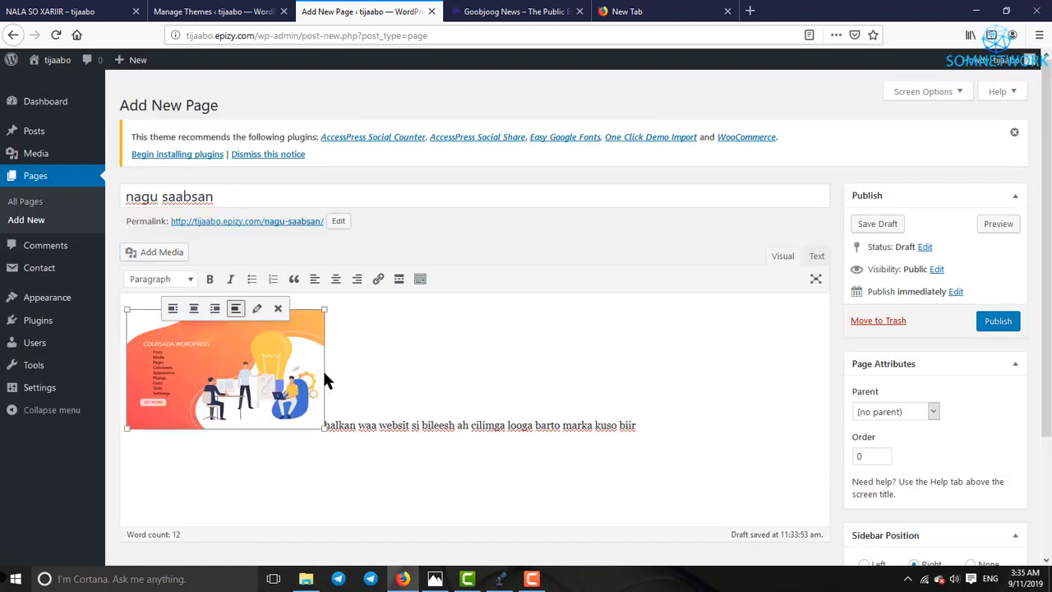
pyautogui.click(329, 427)
pyautogui.press('Return')
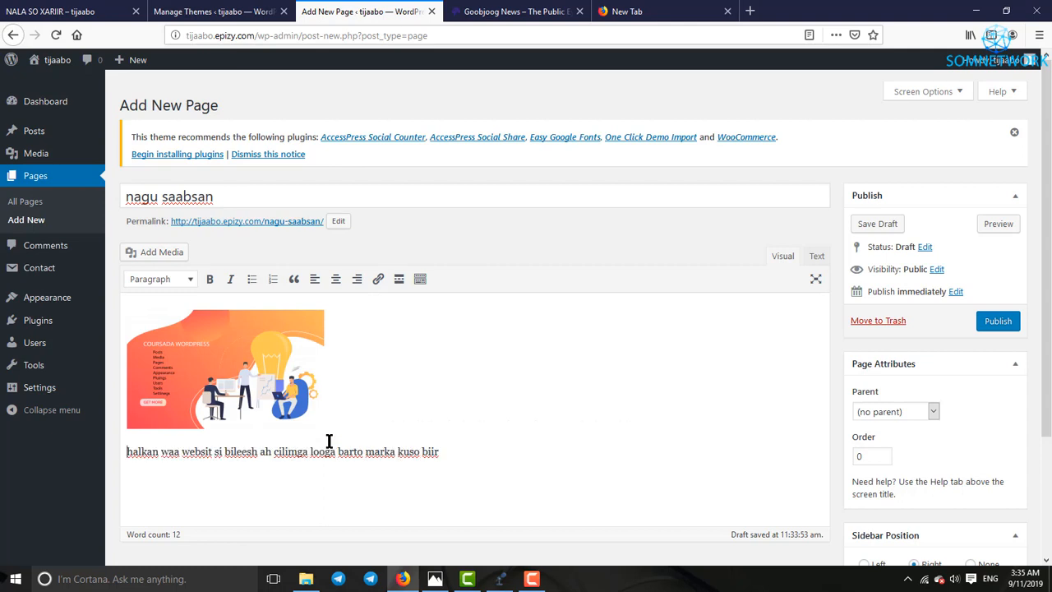
# Enlarge the inserted image to roughly four fifths of the editor's width, keeping its proportions.
pyautogui.click(324, 396)
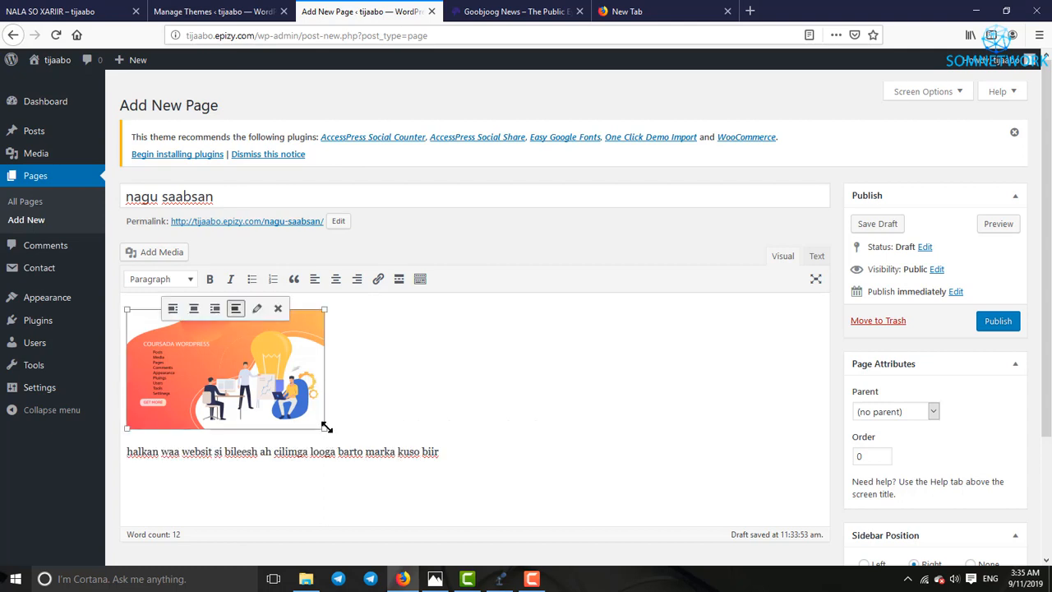
pyautogui.moveTo(326, 427); pyautogui.dragTo(793, 366)
pyautogui.scroll(-3, 689, 388)
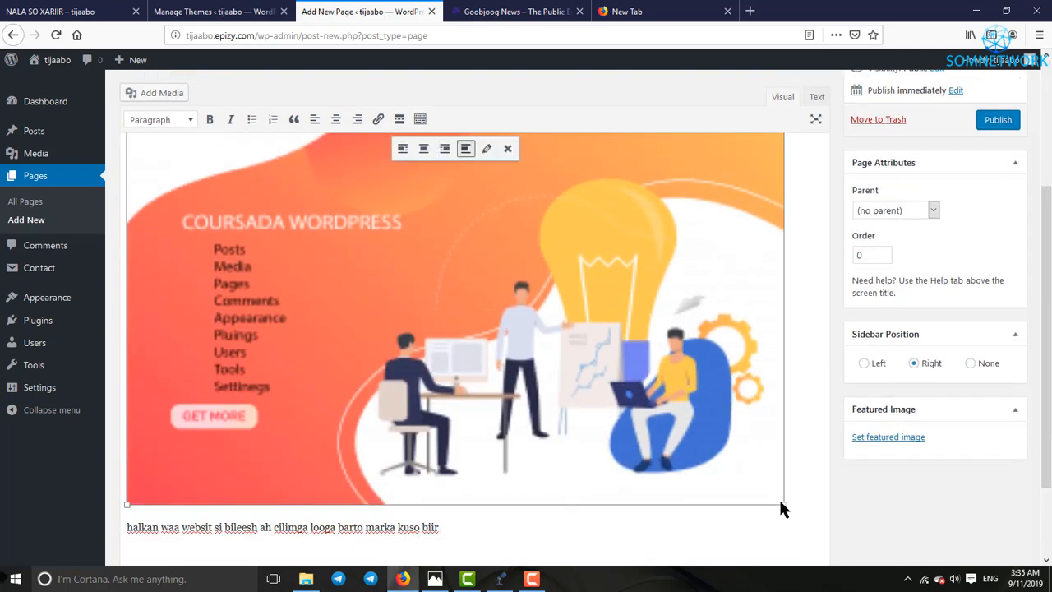
pyautogui.moveTo(782, 507); pyautogui.dragTo(699, 454)
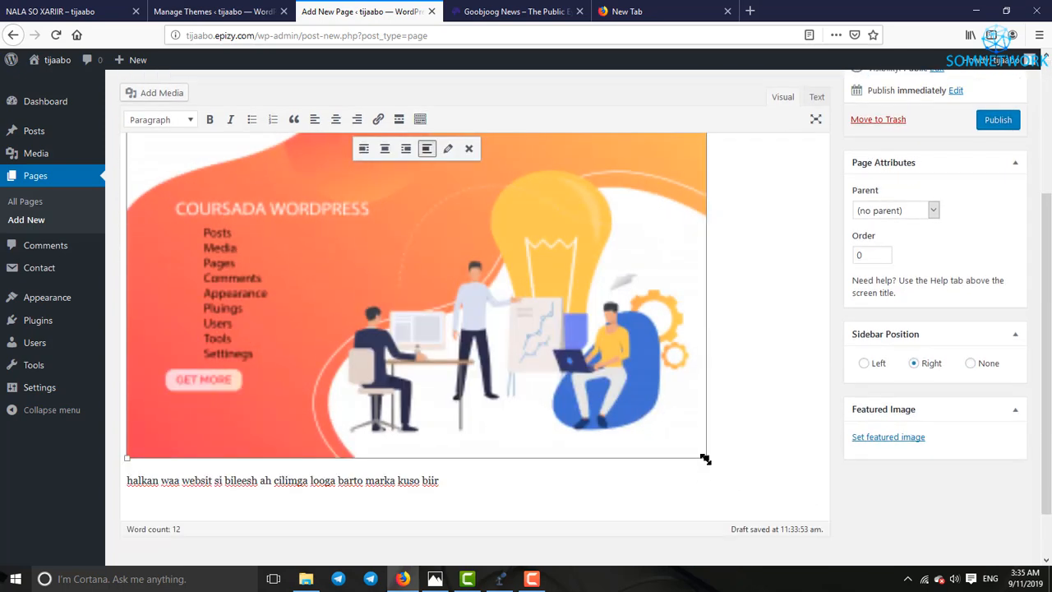
# Publish the nagu saabsan page.
pyautogui.scroll(2, 726, 410)
pyautogui.scroll(-1, 1011, 253)
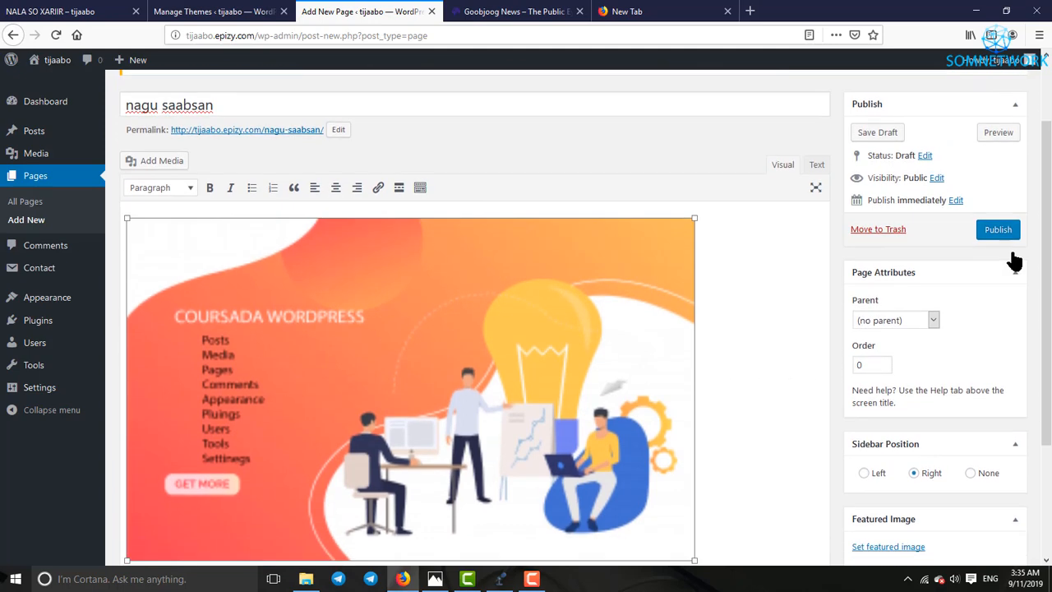
pyautogui.click(990, 189)
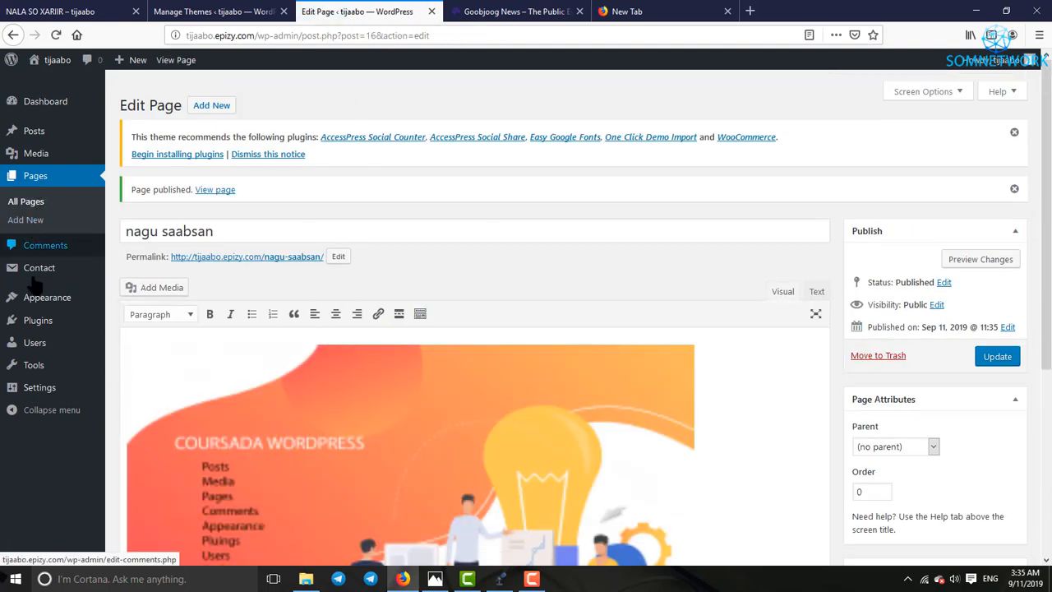
# Add the nagu saabsan page to the site's home menu and save the menu.
pyautogui.moveTo(25, 298)
pyautogui.click(190, 356)
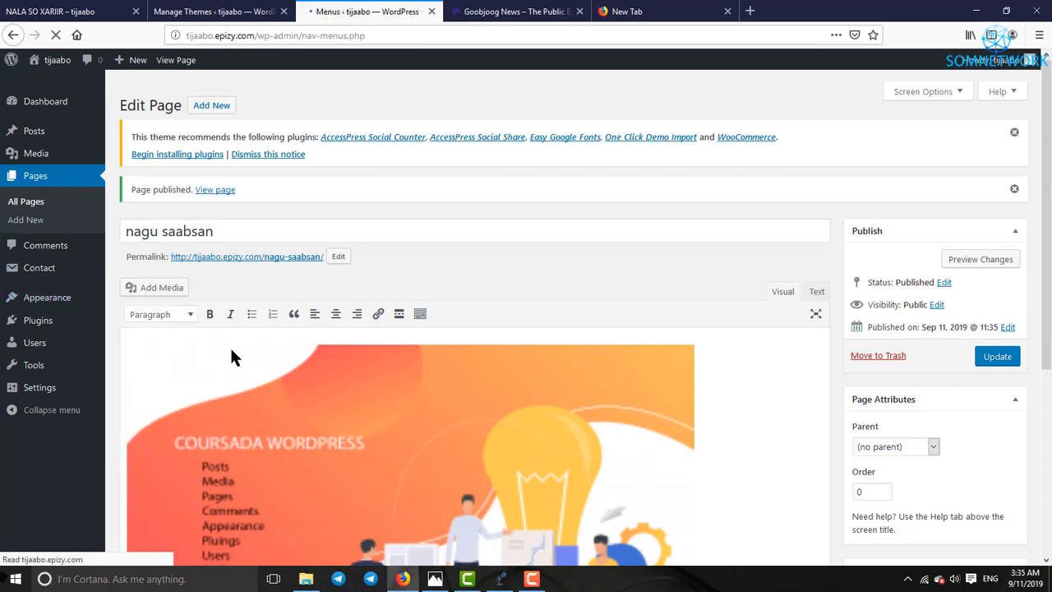
pyautogui.scroll(-3, 487, 434)
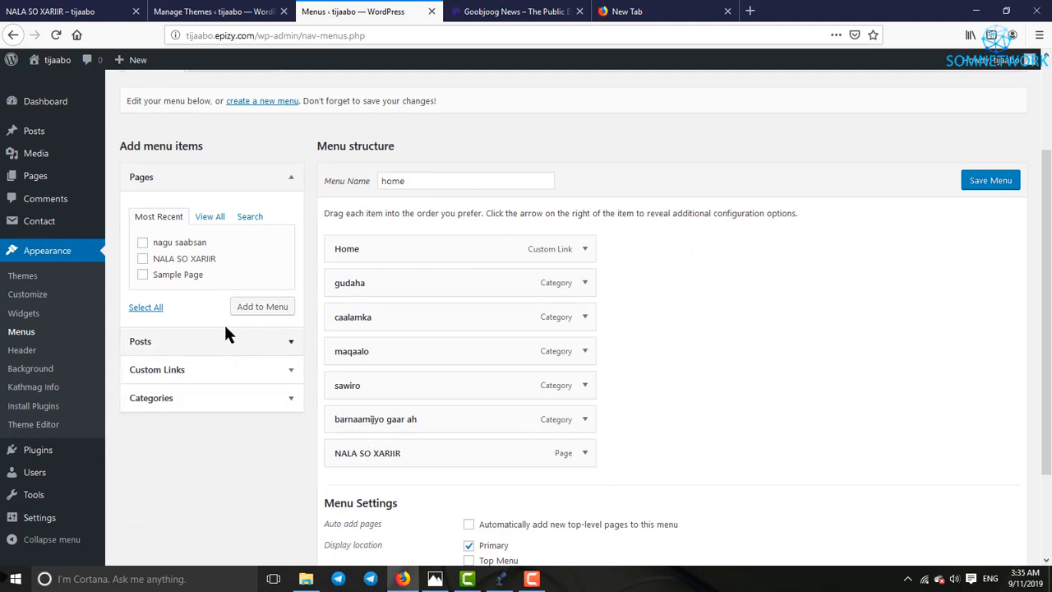
pyautogui.click(291, 183)
pyautogui.click(280, 187)
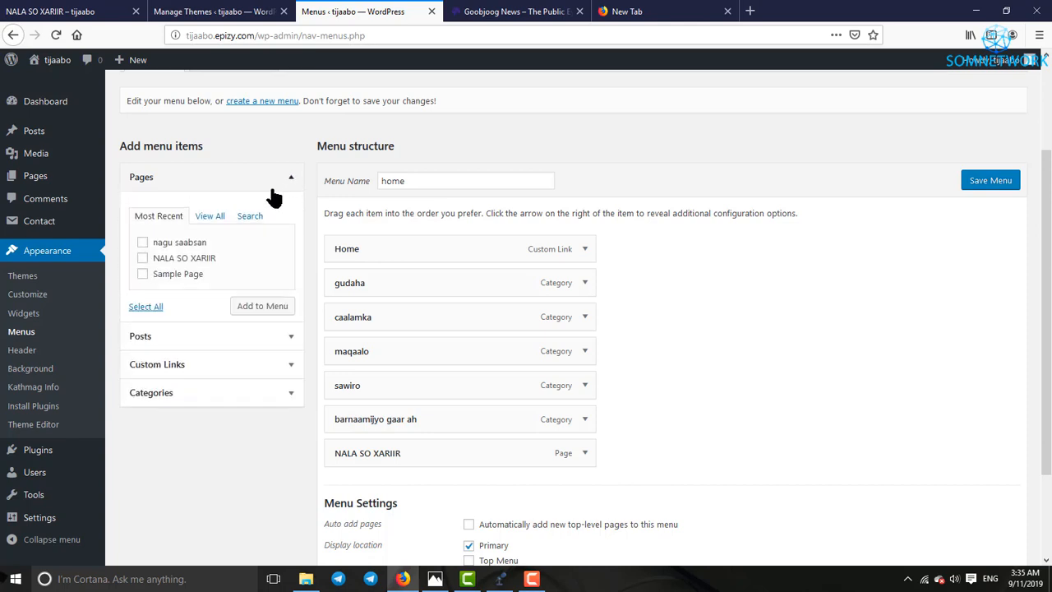
pyautogui.click(142, 244)
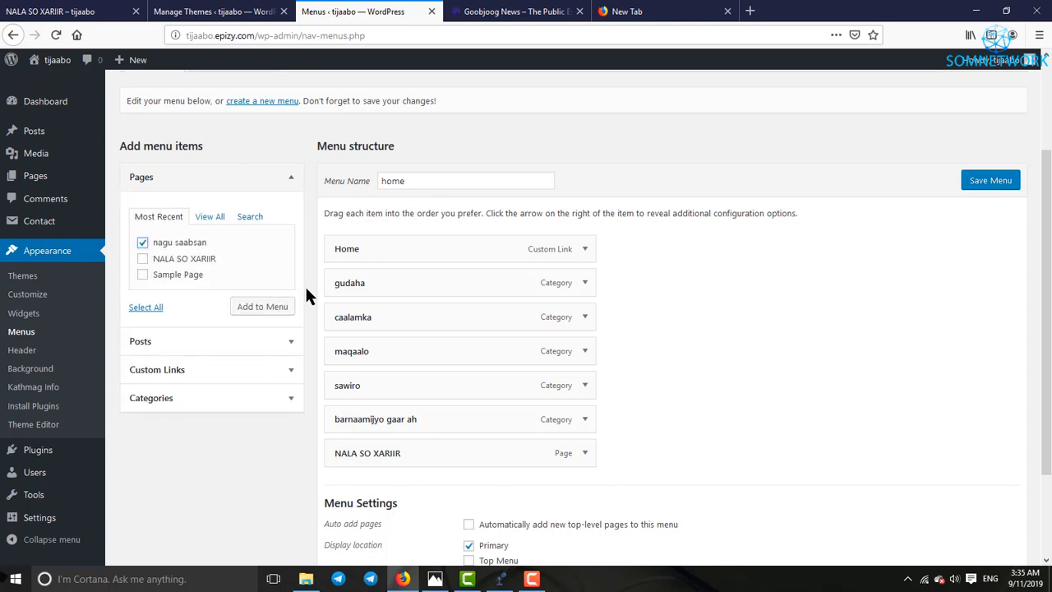
pyautogui.click(262, 305)
pyautogui.scroll(-2, 695, 378)
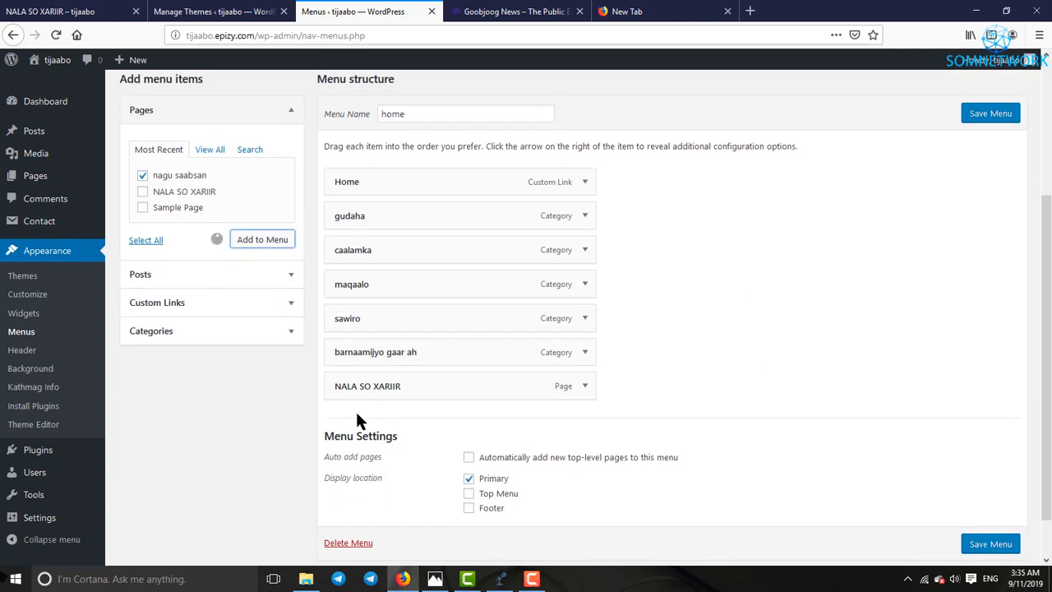
pyautogui.scroll(-2, 904, 477)
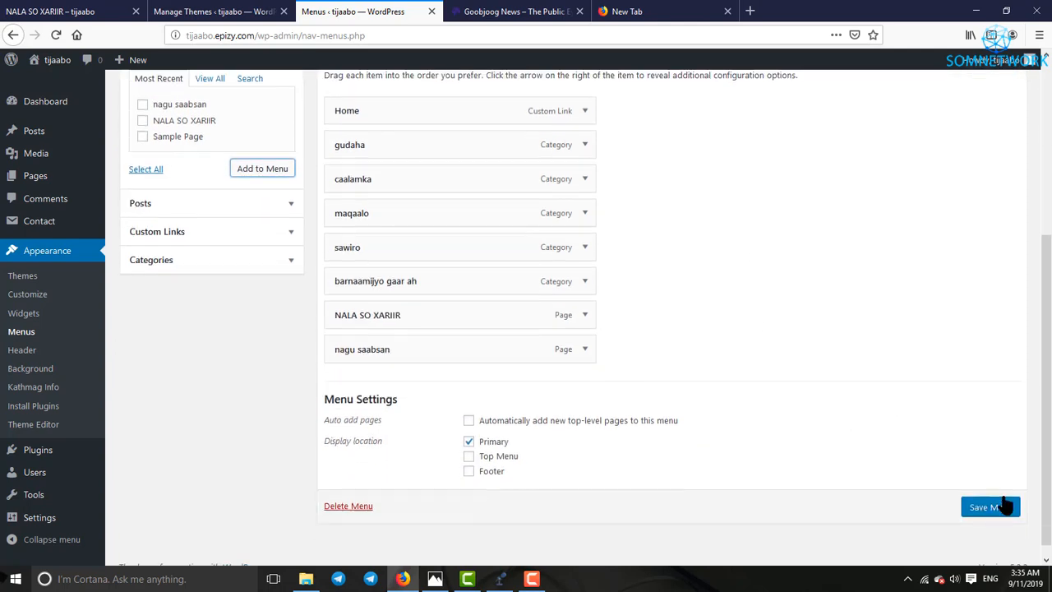
pyautogui.click(999, 497)
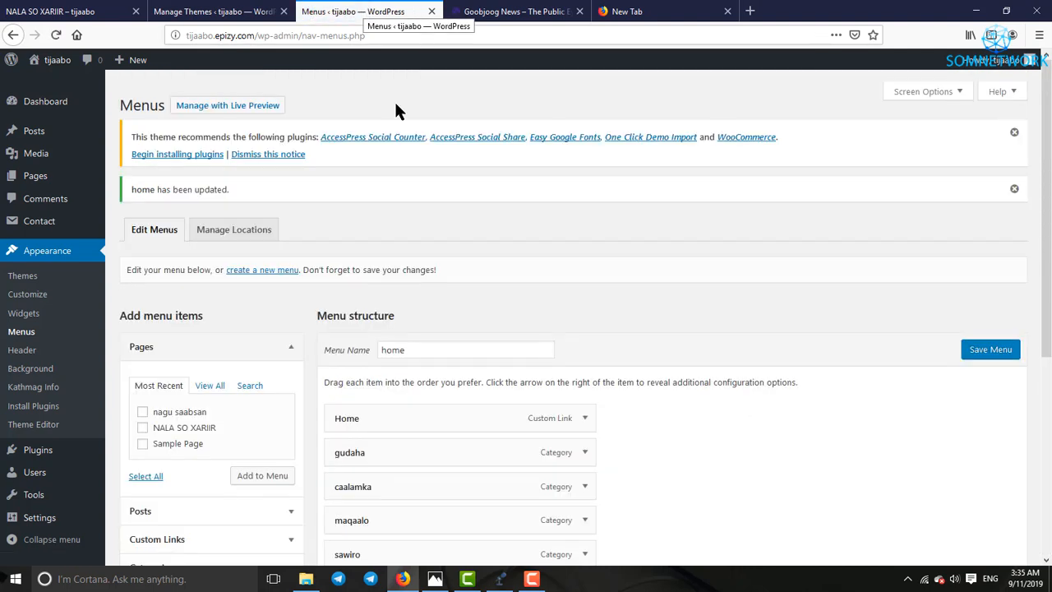
# Check the navigation bar on the tijaabo home page and compare it with the Goobjoog News site.
pyautogui.click(66, 12)
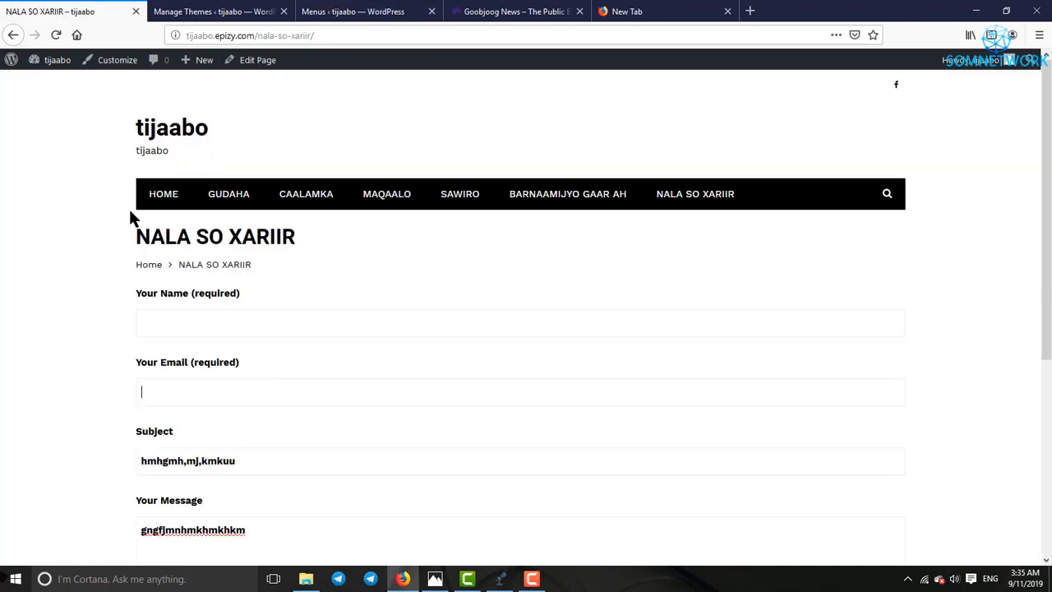
pyautogui.click(168, 142)
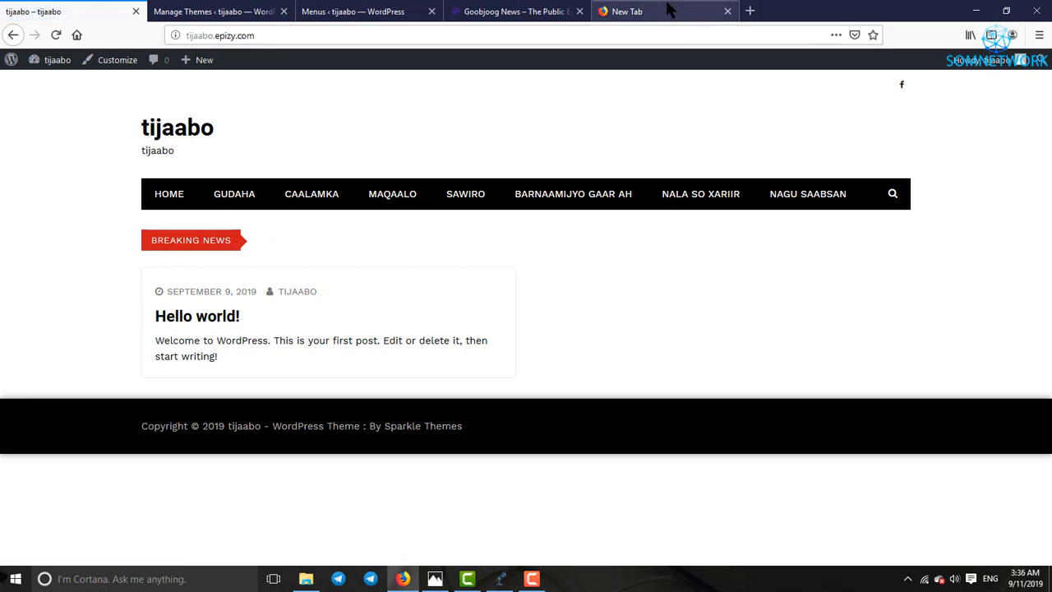
pyautogui.click(510, 9)
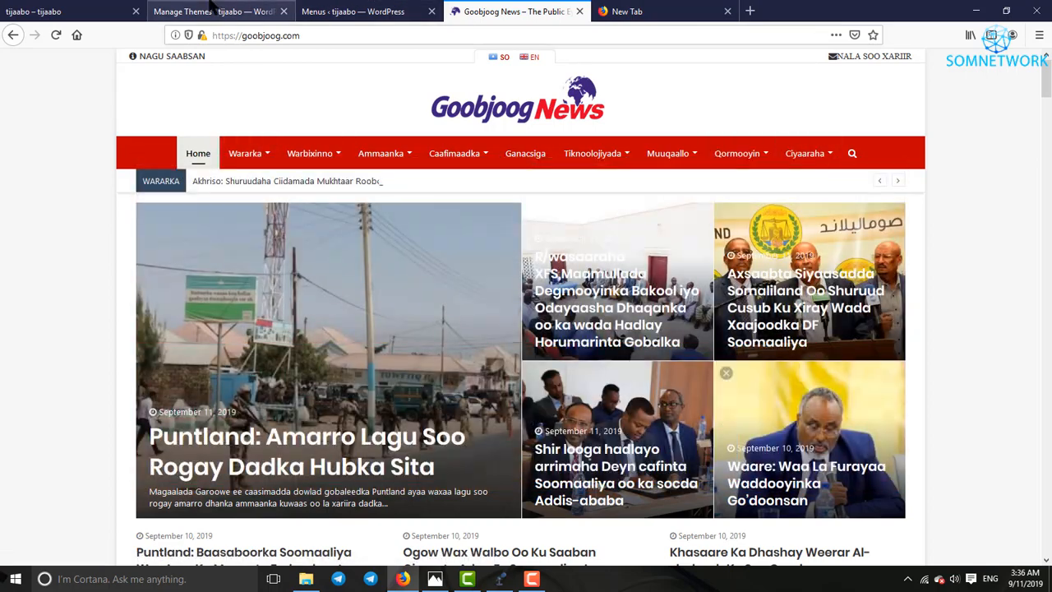
pyautogui.click(212, 10)
pyautogui.click(353, 11)
pyautogui.click(499, 9)
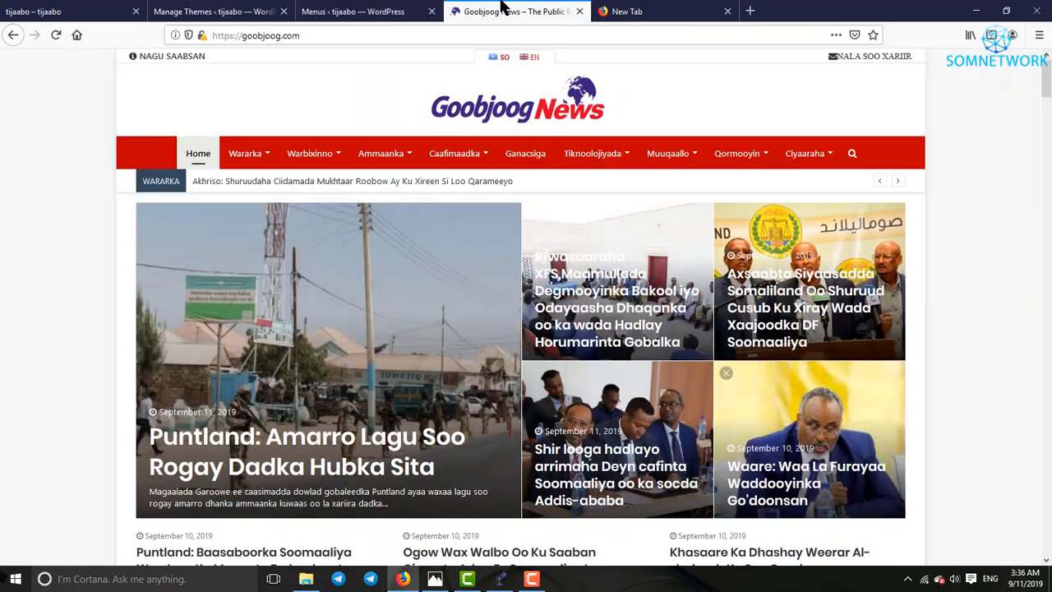
pyautogui.click(49, 10)
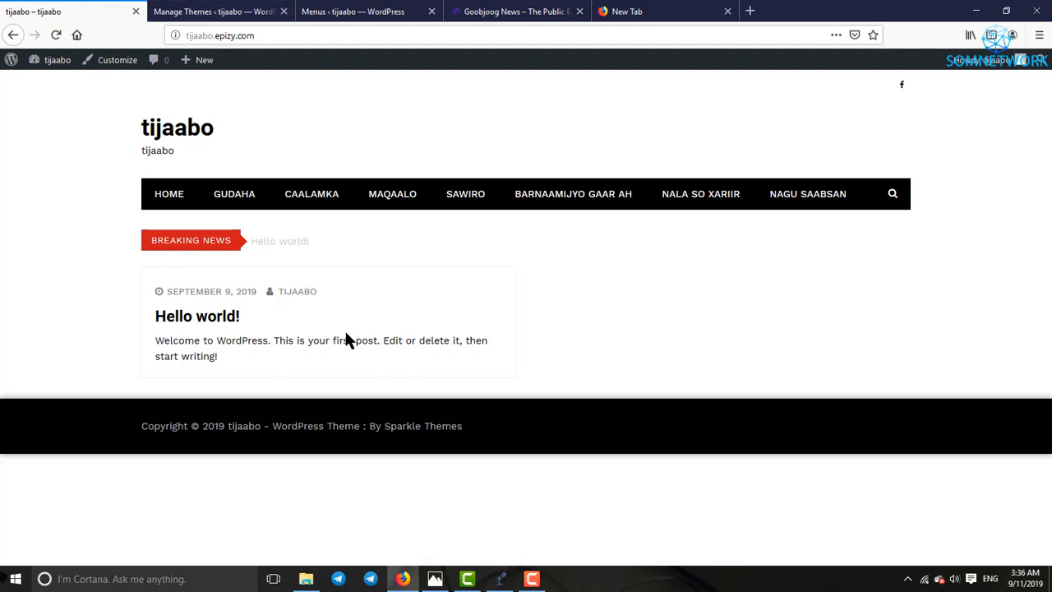
pyautogui.moveTo(321, 341); pyautogui.dragTo(405, 343)
pyautogui.click(288, 340)
pyautogui.click(467, 342)
pyautogui.moveTo(206, 342); pyautogui.dragTo(405, 340)
pyautogui.click(313, 340)
pyautogui.click(413, 337)
pyautogui.click(750, 10)
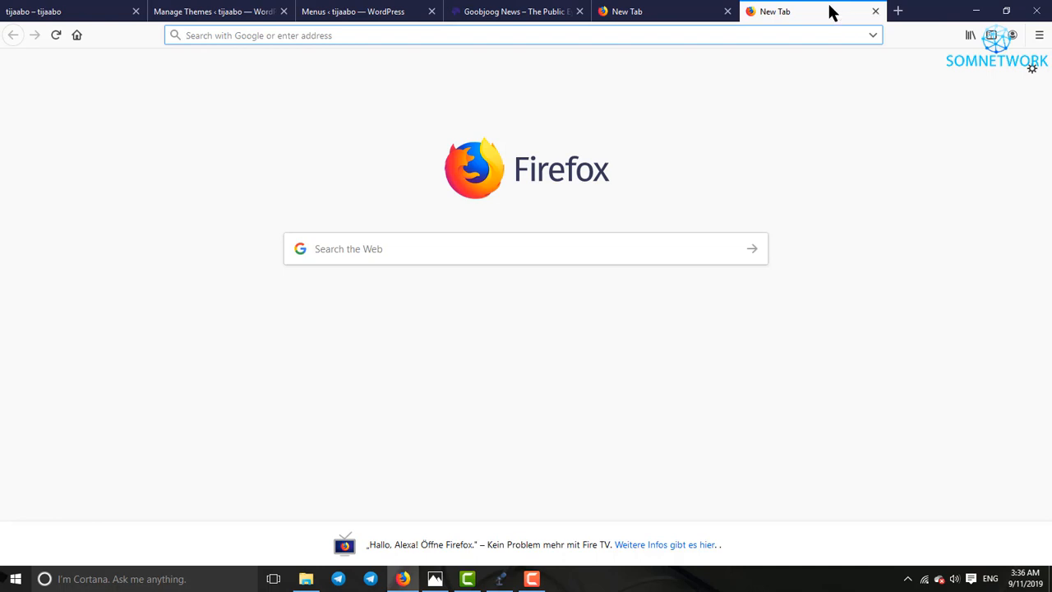
pyautogui.click(76, 8)
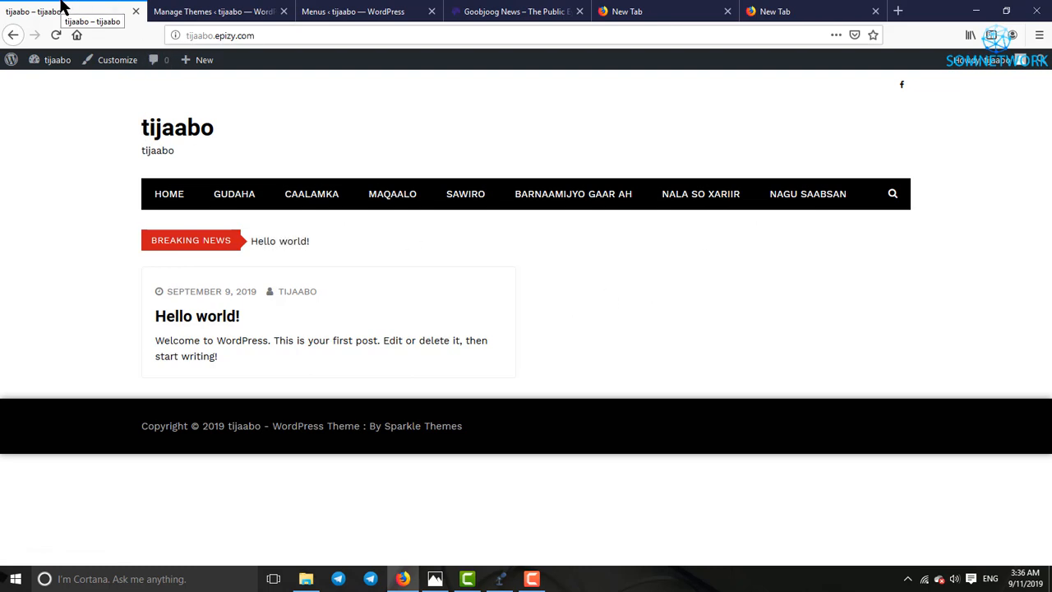
pyautogui.click(221, 10)
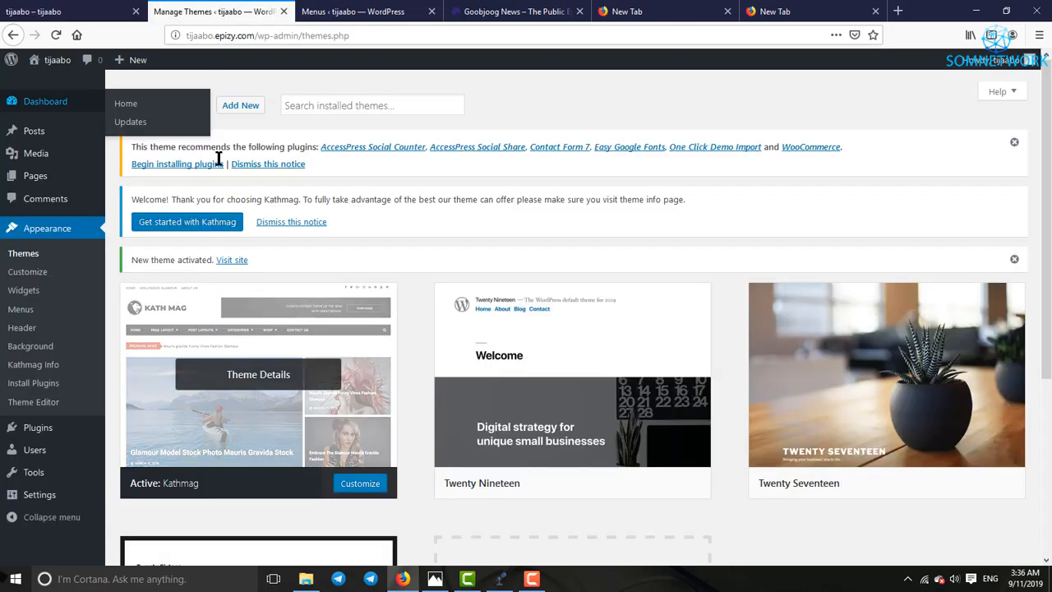
pyautogui.click(367, 10)
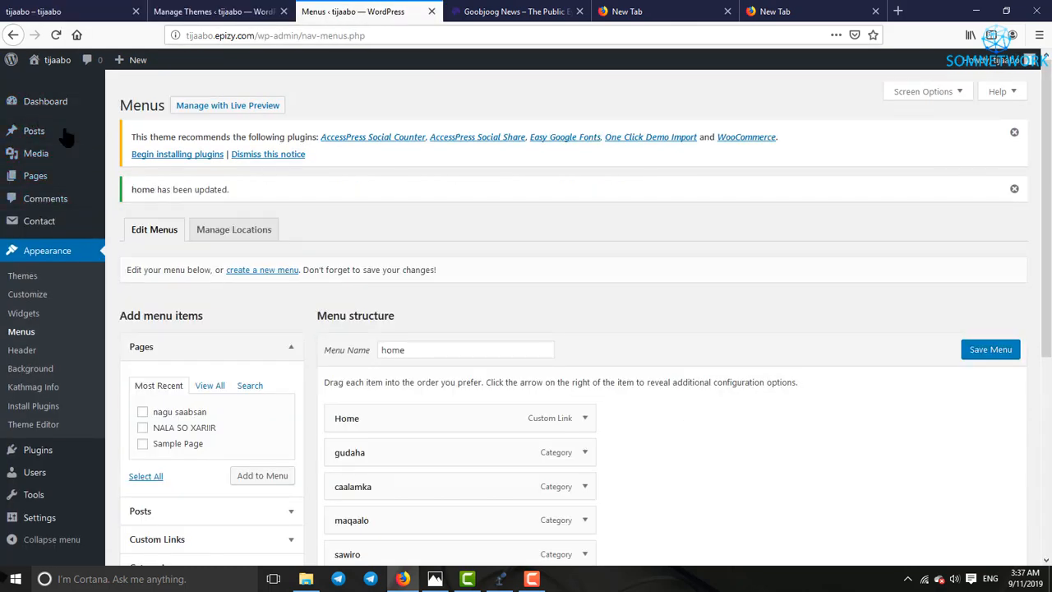
# Start a new post on the tijaabo site.
pyautogui.moveTo(37, 141)
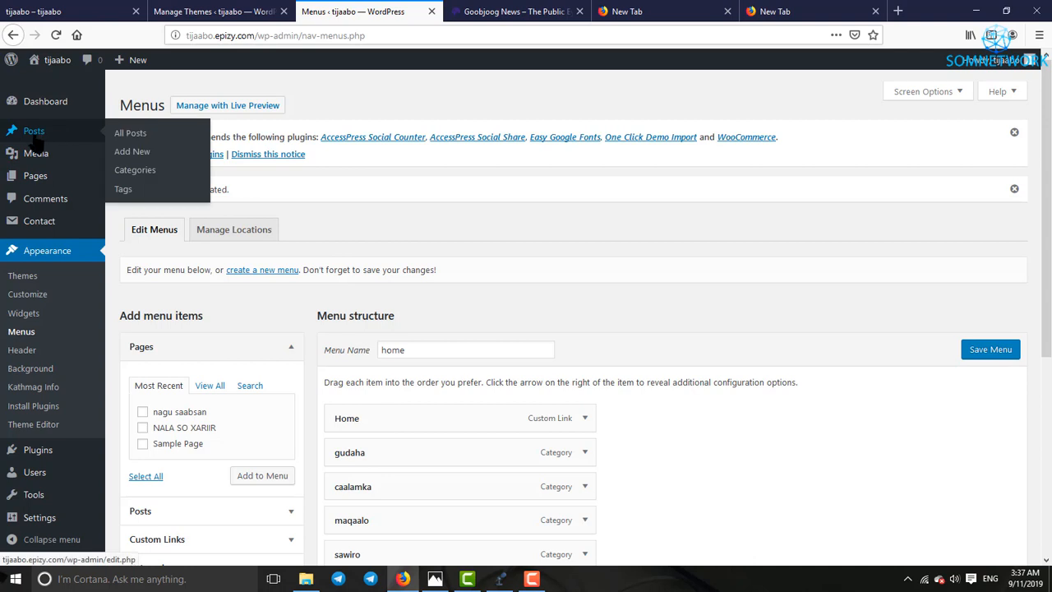
pyautogui.click(137, 155)
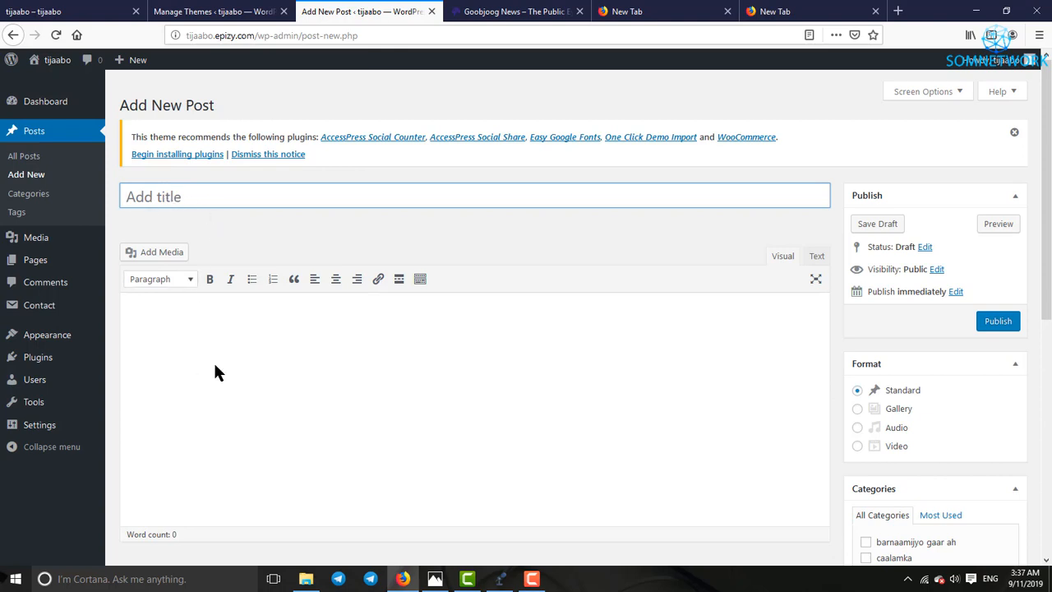
pyautogui.click(313, 380)
pyautogui.click(184, 201)
pyautogui.click(270, 353)
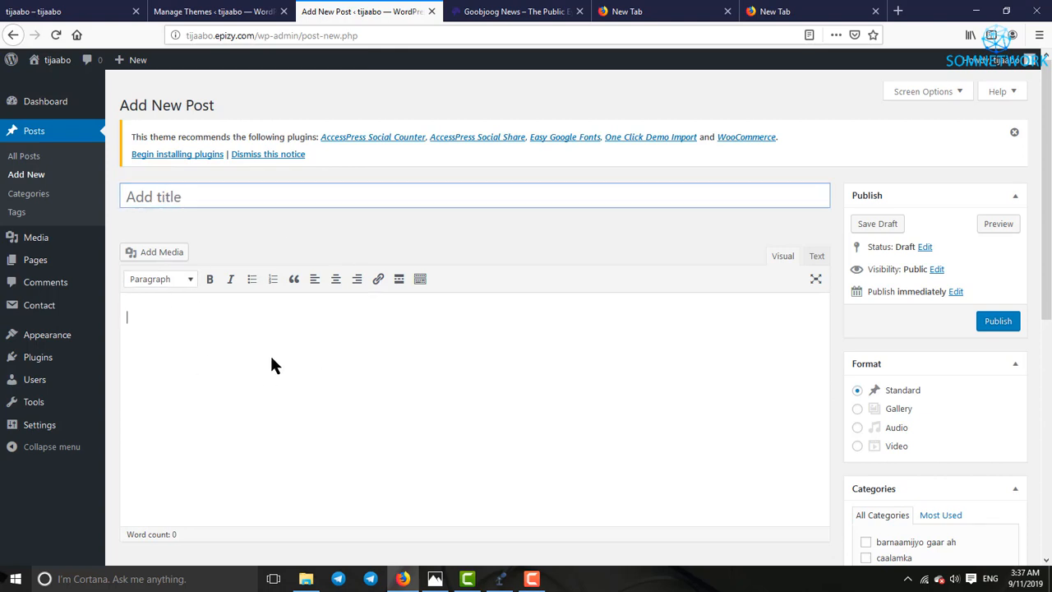
pyautogui.click(210, 199)
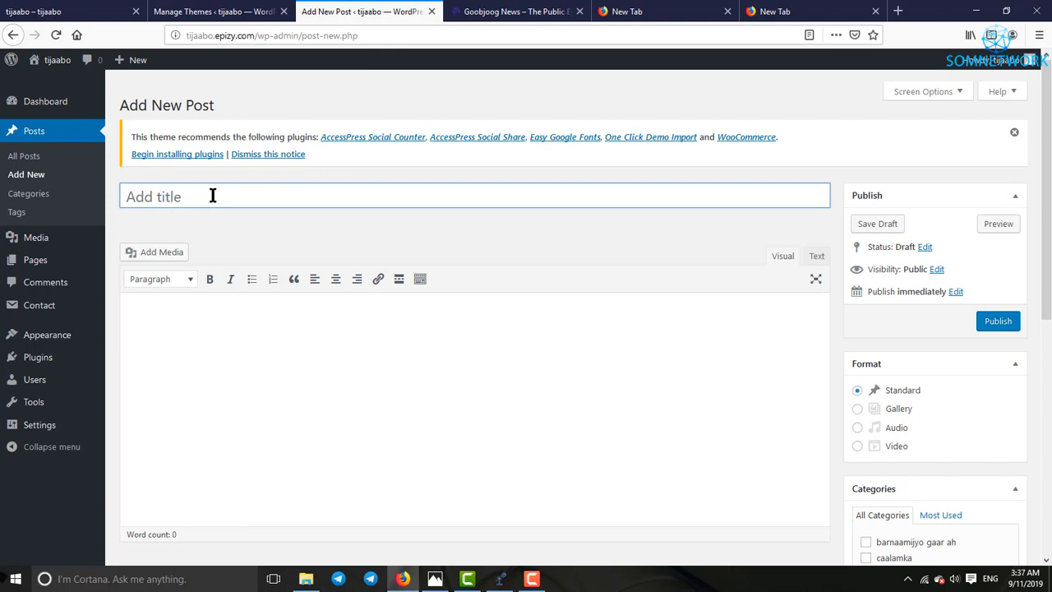
pyautogui.click(197, 355)
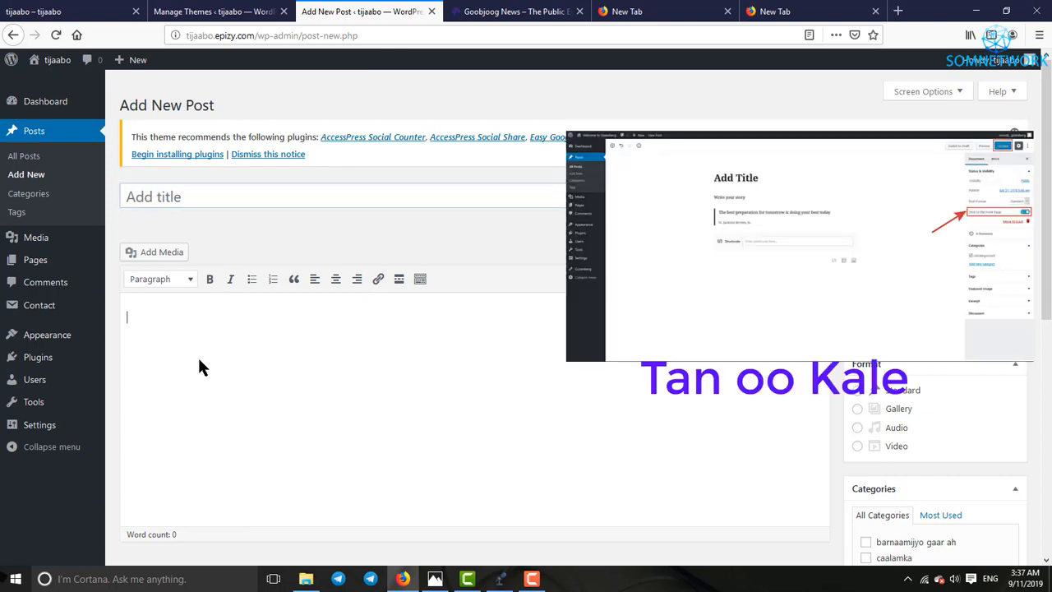
pyautogui.moveTo(64, 339)
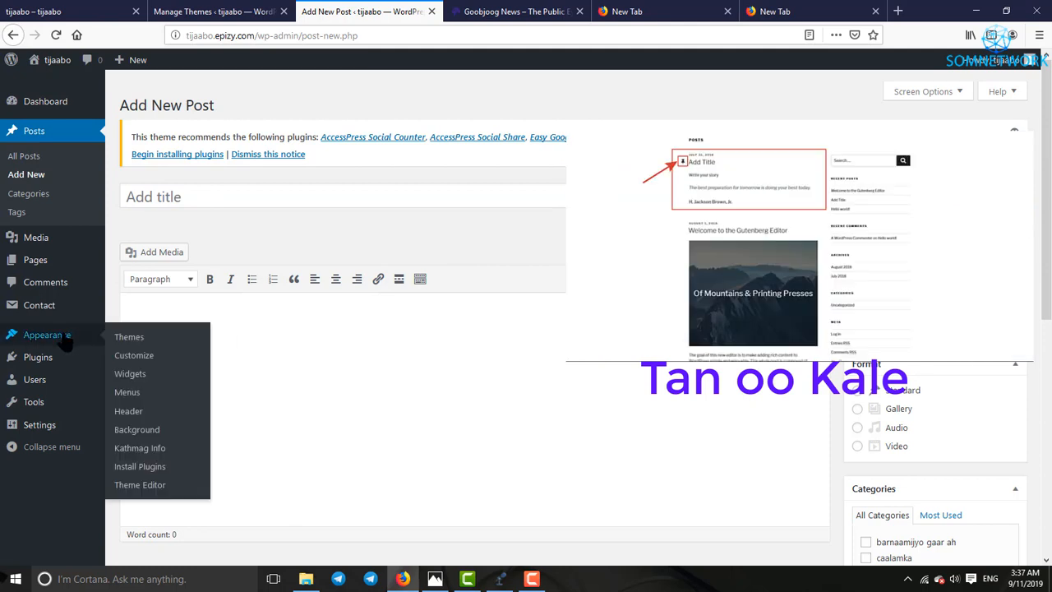
pyautogui.moveTo(51, 355)
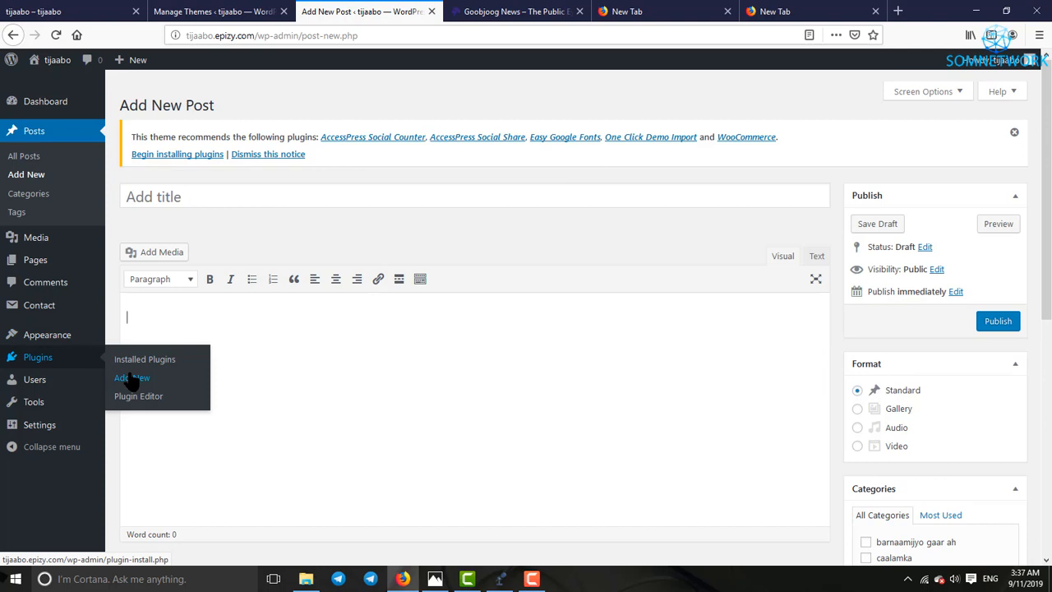
pyautogui.click(173, 191)
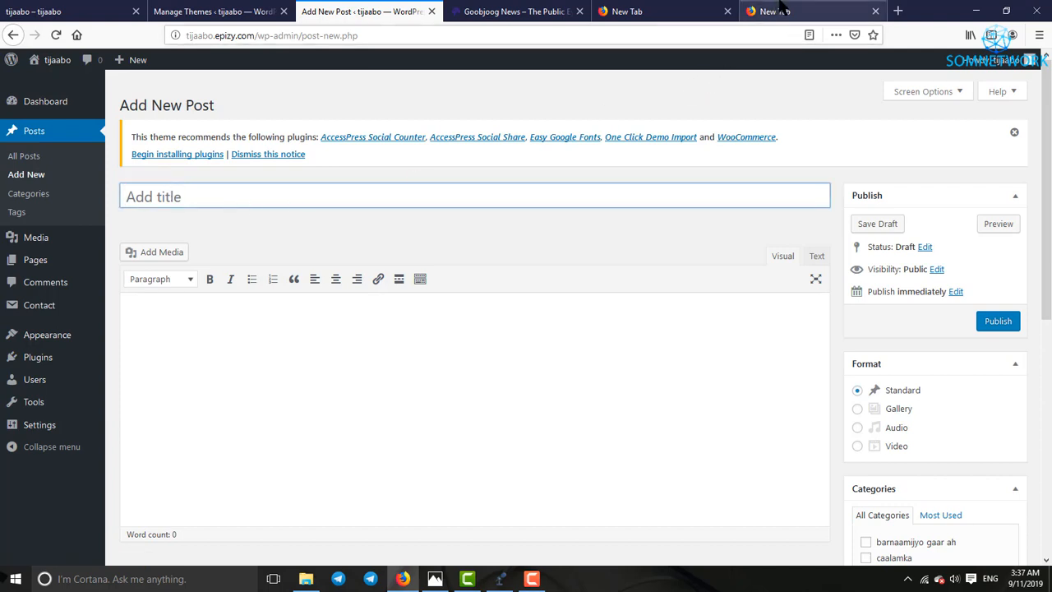
pyautogui.click(527, 355)
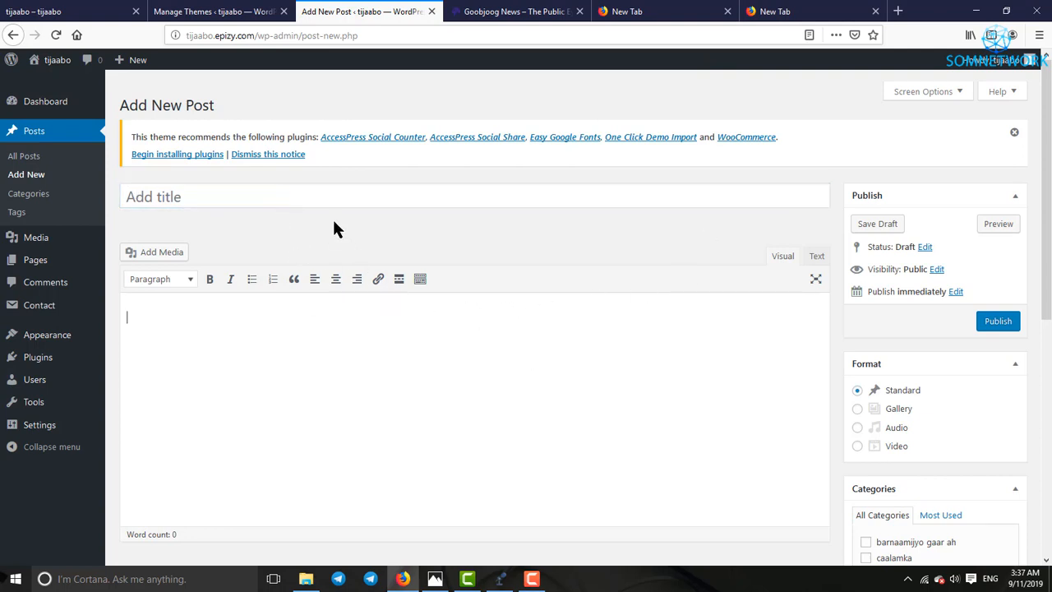
pyautogui.click(311, 197)
# Open the website maktabadda.com in the unused last browser tab.
pyautogui.click(826, 10)
pyautogui.write('m')
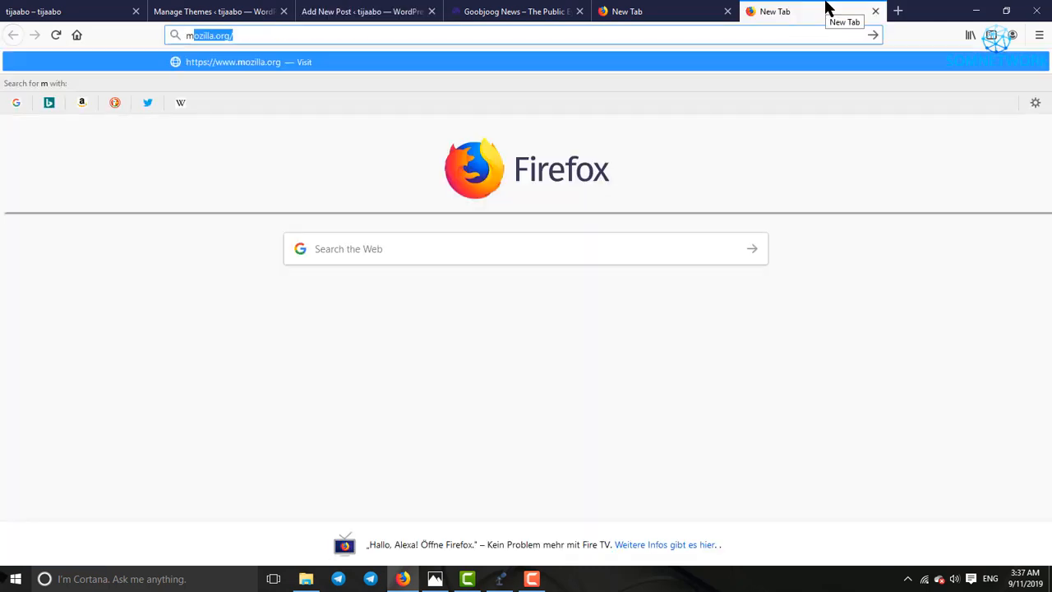
pyautogui.write('ak')
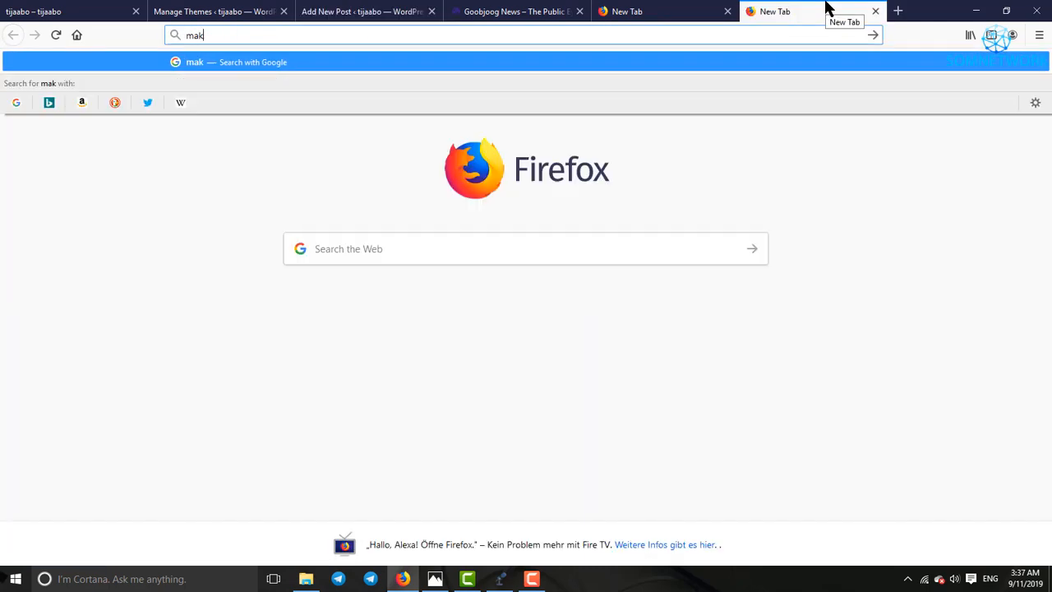
pyautogui.press('BackSpace')
pyautogui.press('BackSpace')
pyautogui.press('BackSpace')
pyautogui.write('mak')
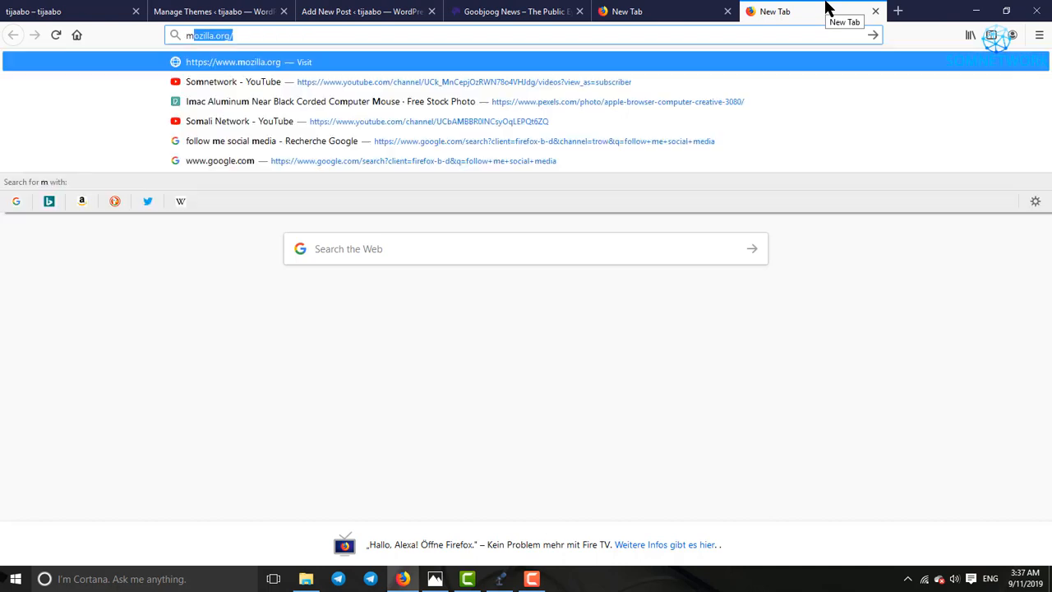
pyautogui.write('ta')
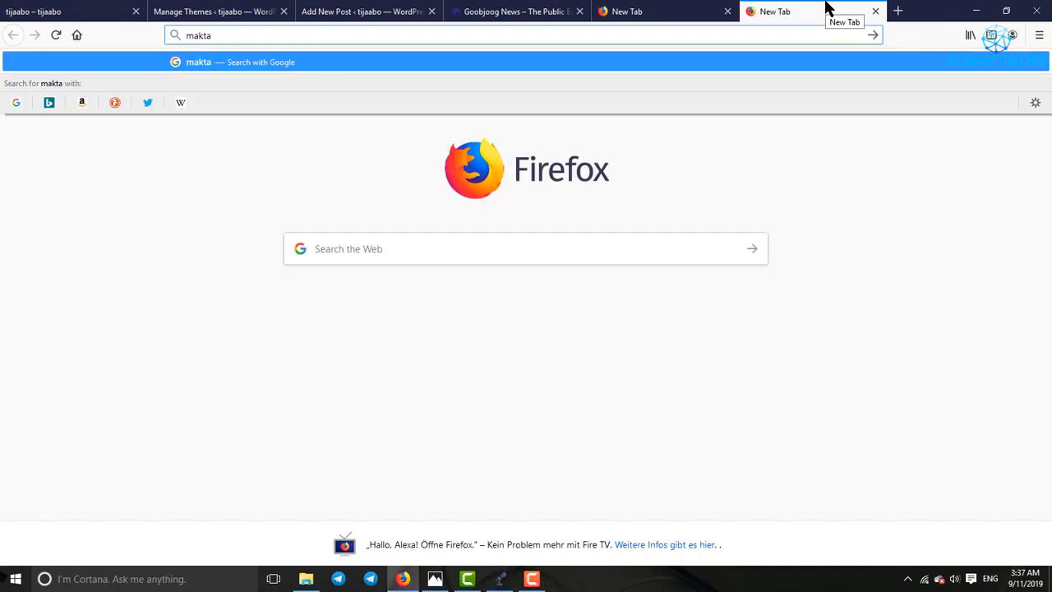
pyautogui.write('badda')
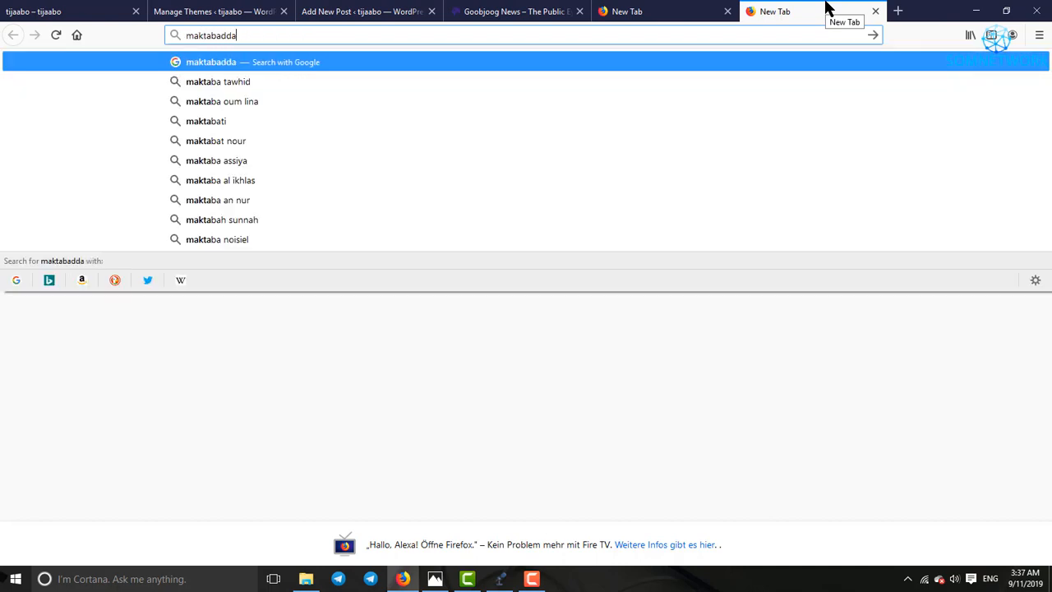
pyautogui.write('.com')
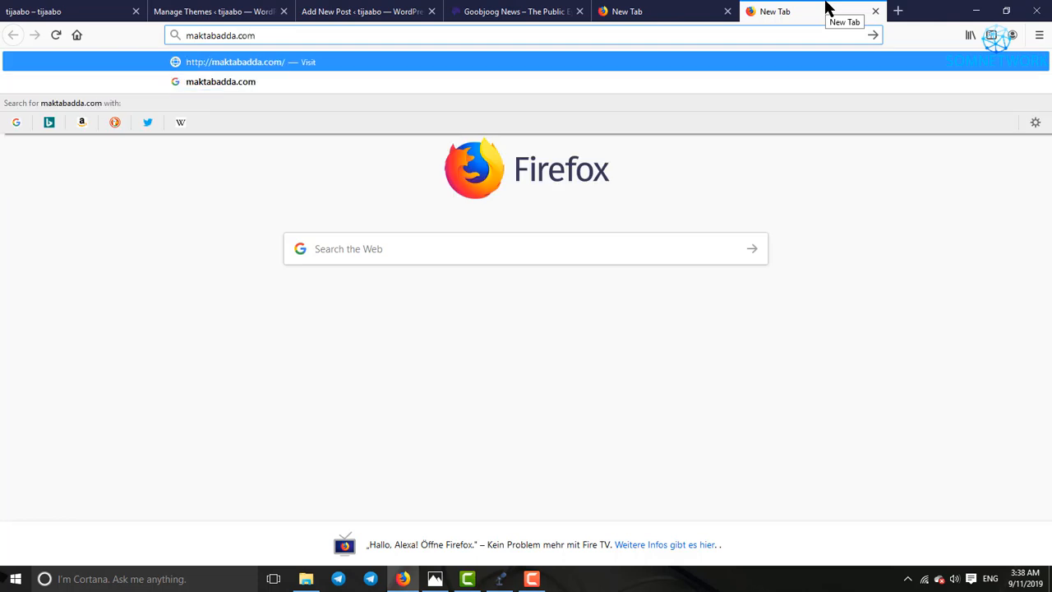
pyautogui.press('Return')
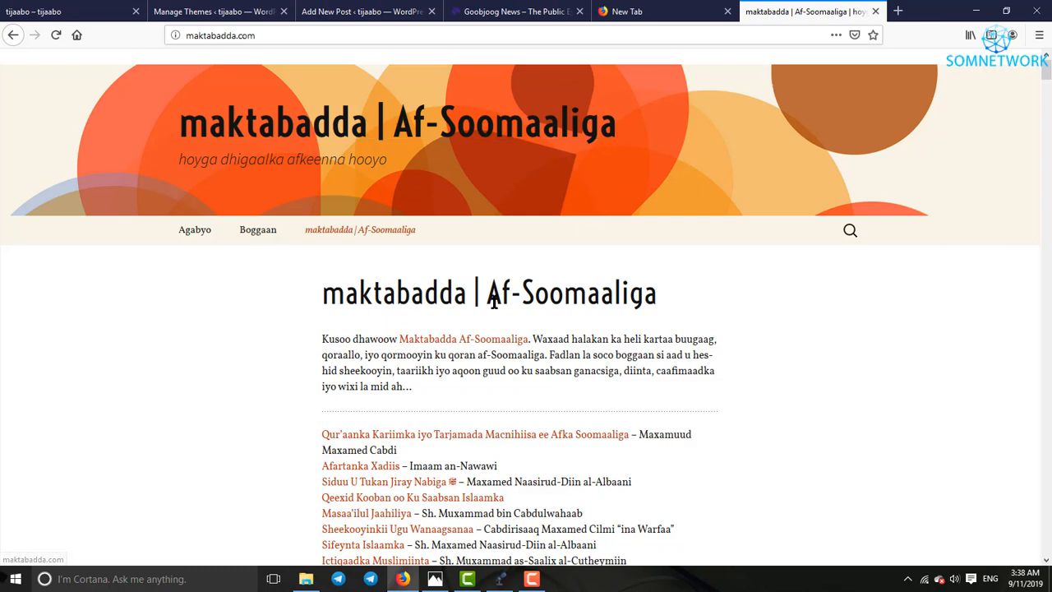
# Look through the maktabadda.com title list and open the article Qeexid Kooban oo Ku Saabsan Islaamka.
pyautogui.moveTo(507, 295); pyautogui.dragTo(698, 310)
pyautogui.scroll(-3, 657, 288)
pyautogui.click(552, 169)
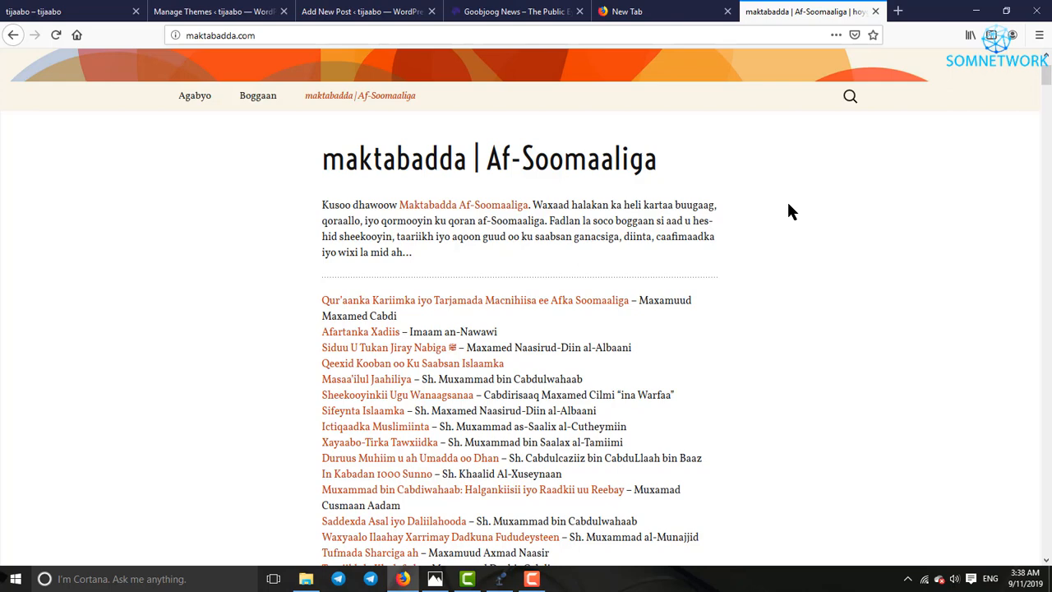
pyautogui.click(89, 10)
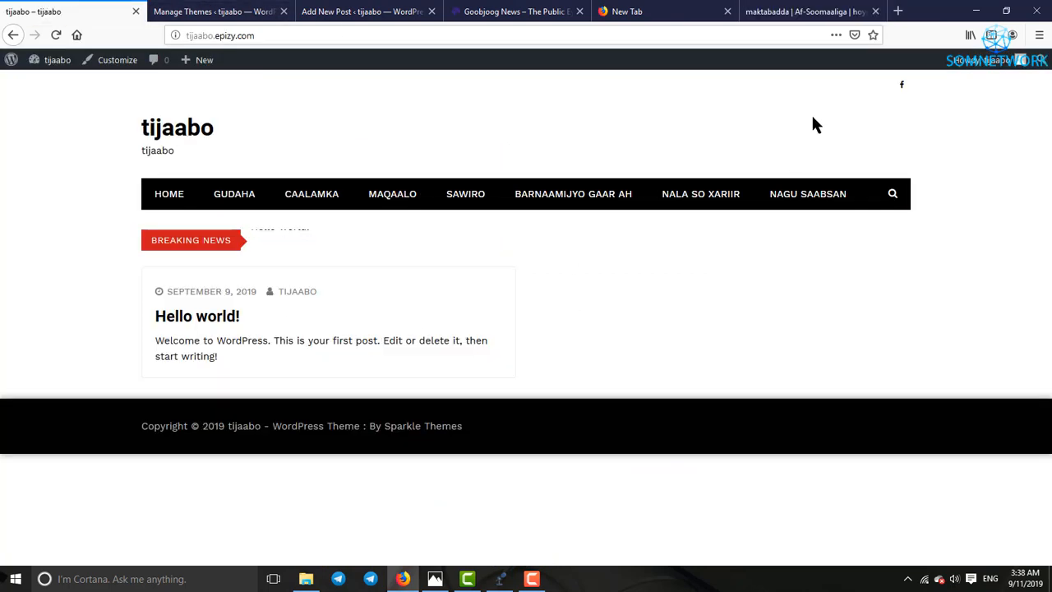
pyautogui.click(802, 10)
pyautogui.scroll(-1, 675, 285)
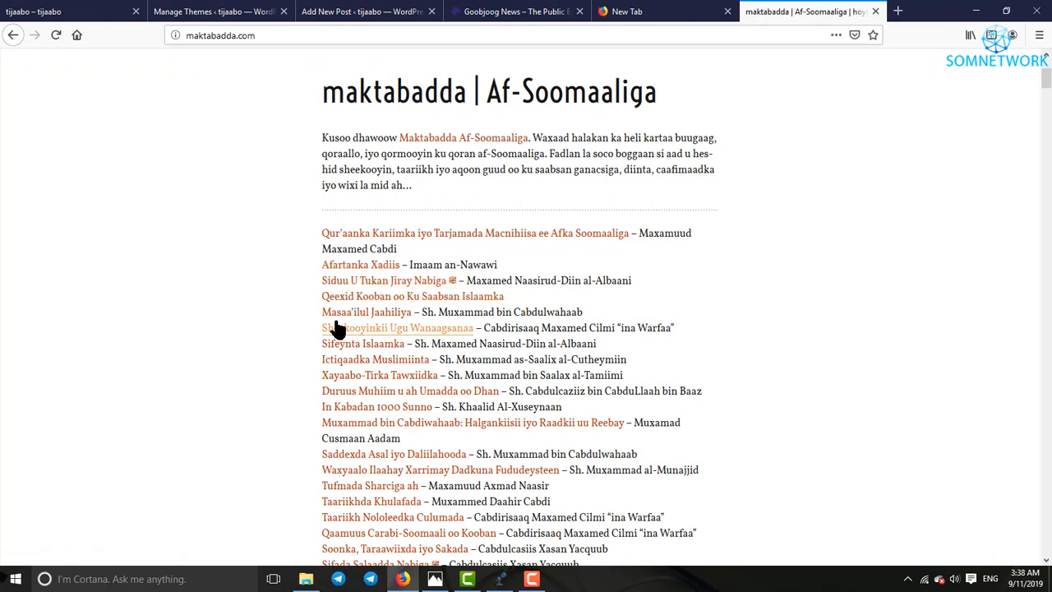
pyautogui.click(356, 303)
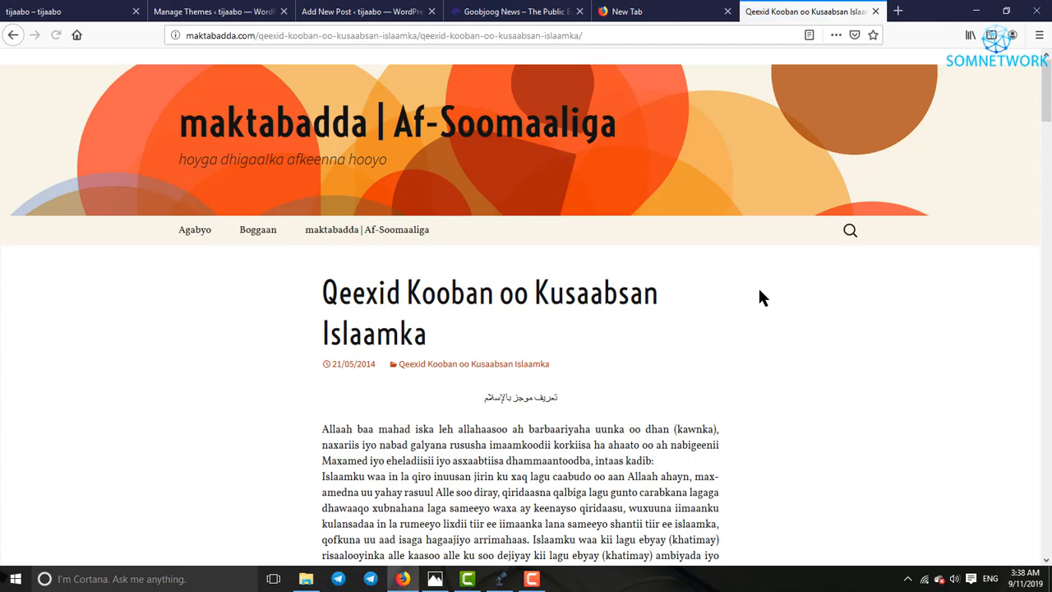
# Copy the article heading Qeexid Kooban oo Kusaabsan Islaamka and paste it as the new post's title.
pyautogui.scroll(-1, 740, 296)
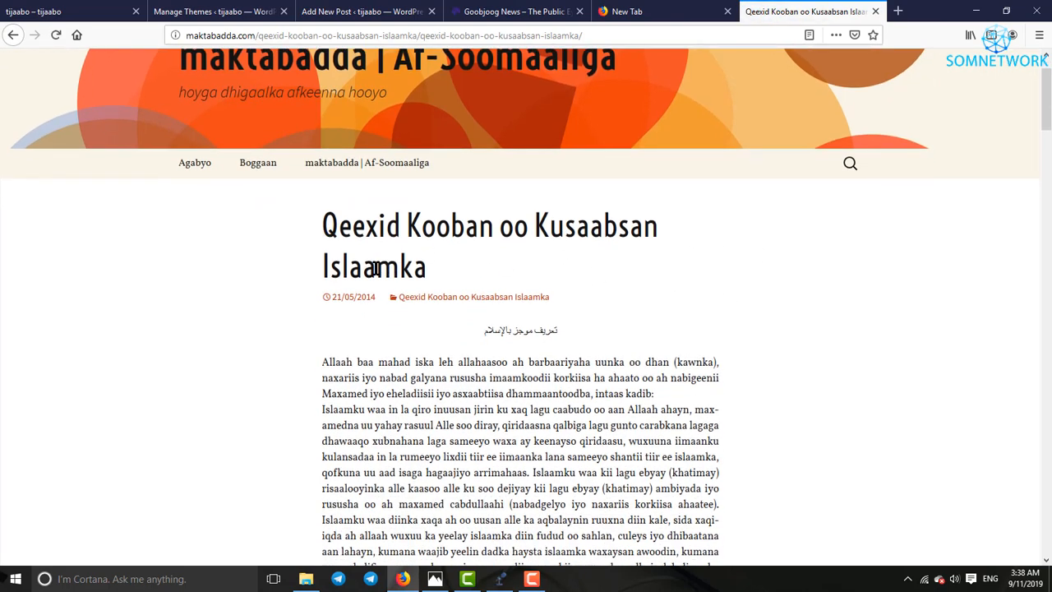
pyautogui.moveTo(324, 225); pyautogui.dragTo(433, 268)
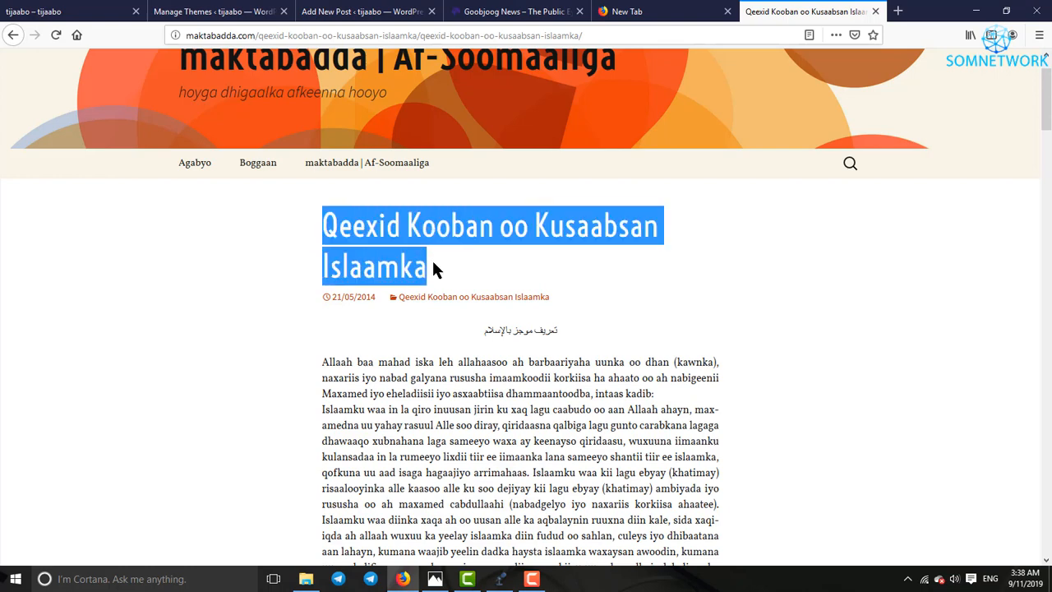
pyautogui.rightClick(380, 220)
pyautogui.click(405, 230)
pyautogui.click(213, 11)
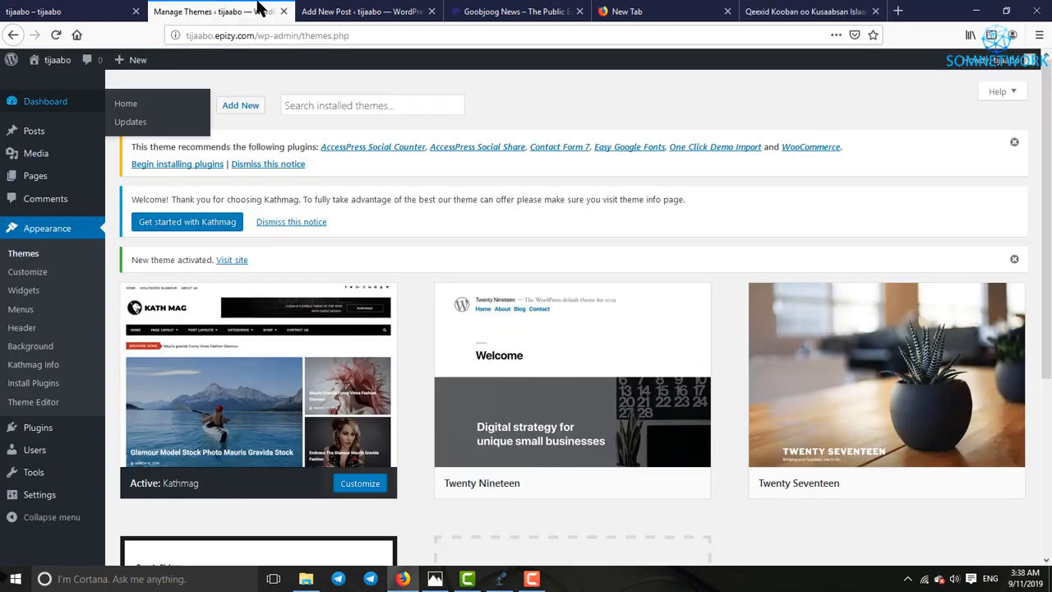
pyautogui.click(361, 11)
pyautogui.click(160, 201)
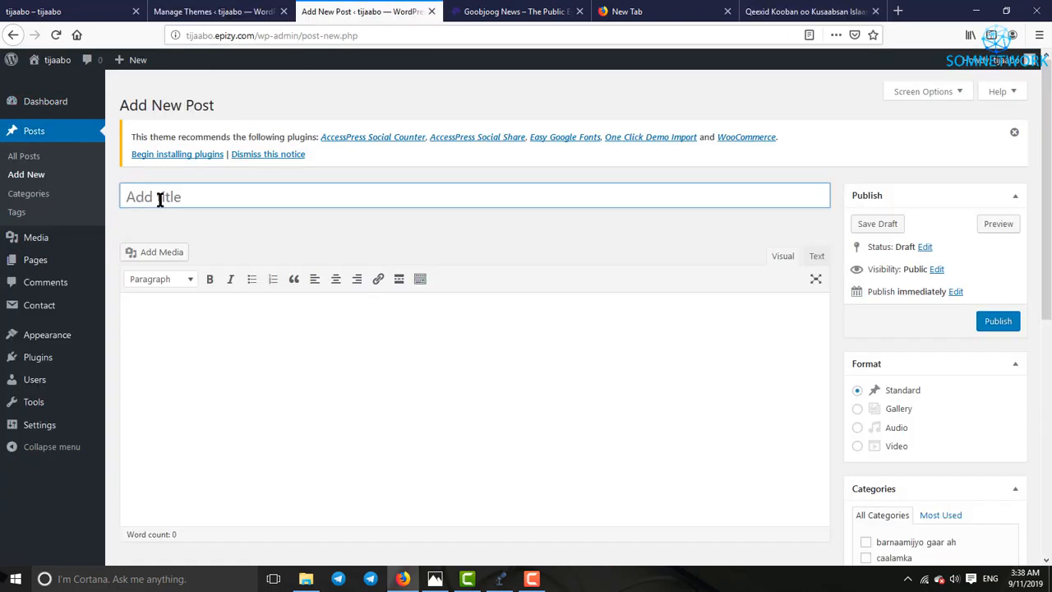
pyautogui.hotkey('ctrl', 'v')
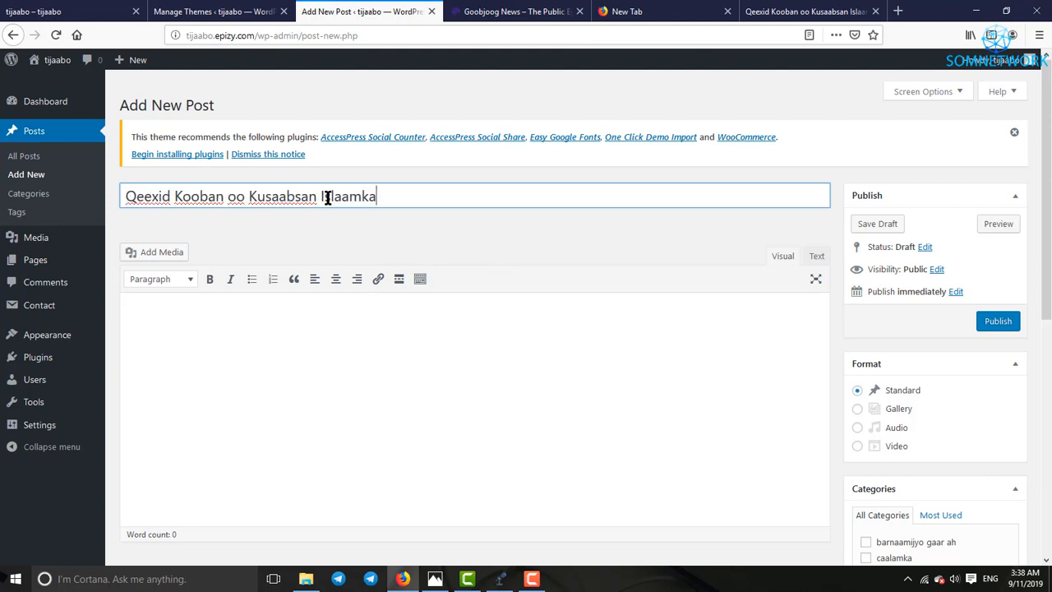
# Search Google Images for islaamka in a new browser tab and look through the pictures.
pyautogui.click(211, 323)
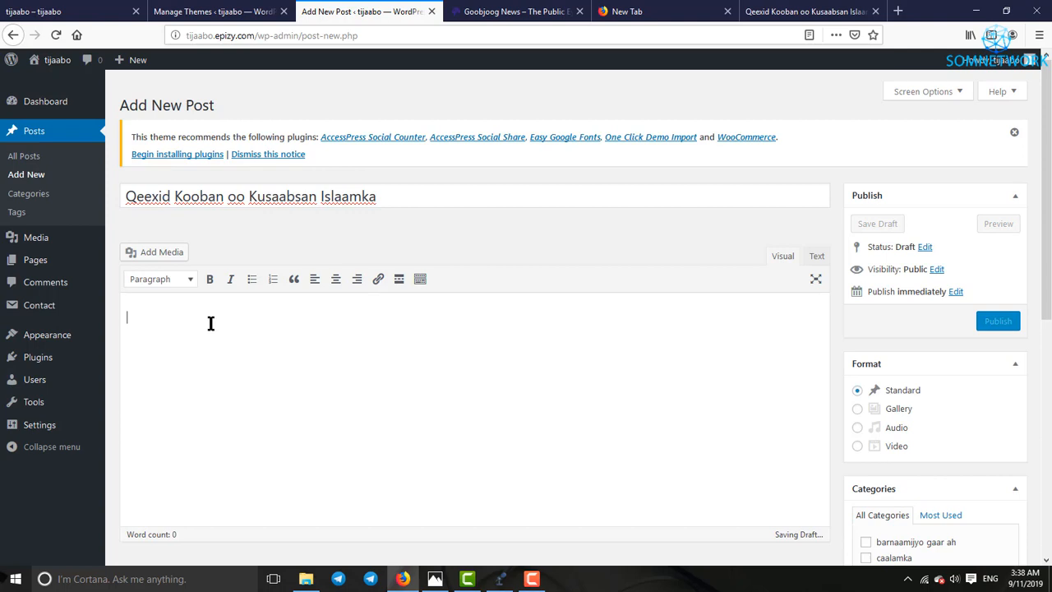
pyautogui.click(896, 10)
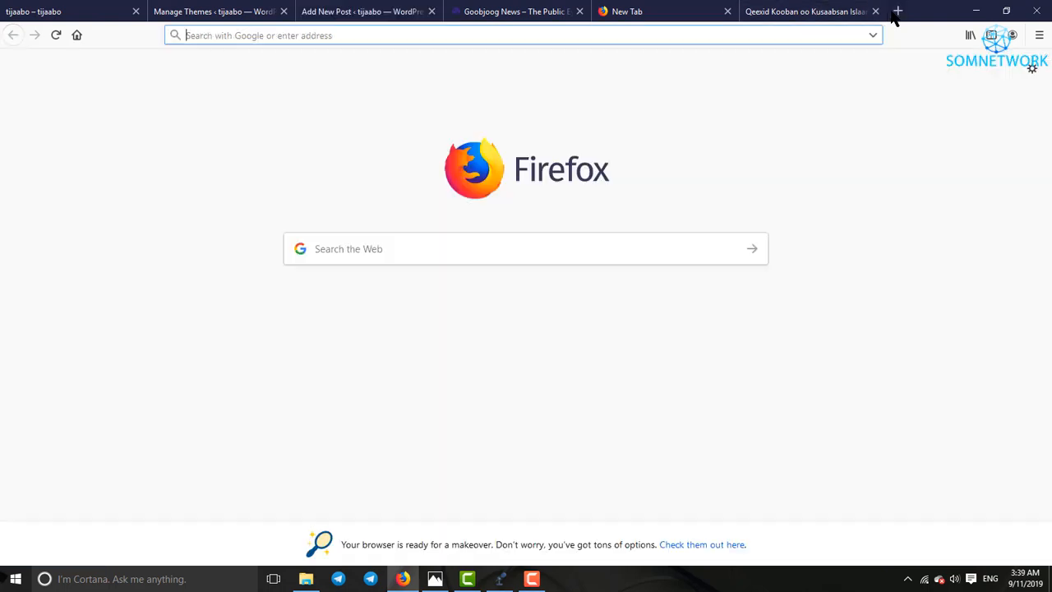
pyautogui.write('islaamka')
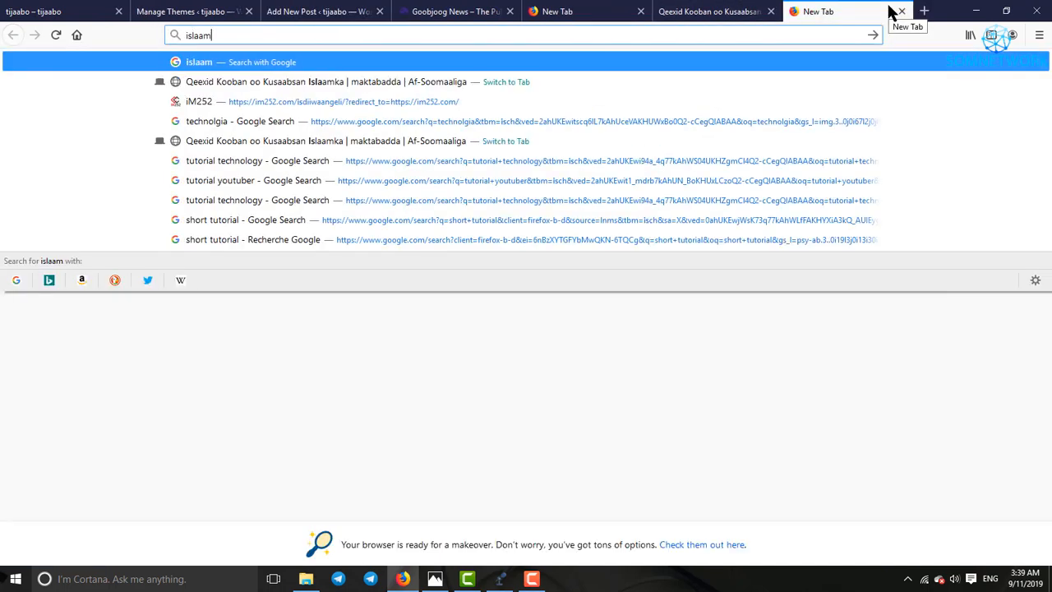
pyautogui.press('Return')
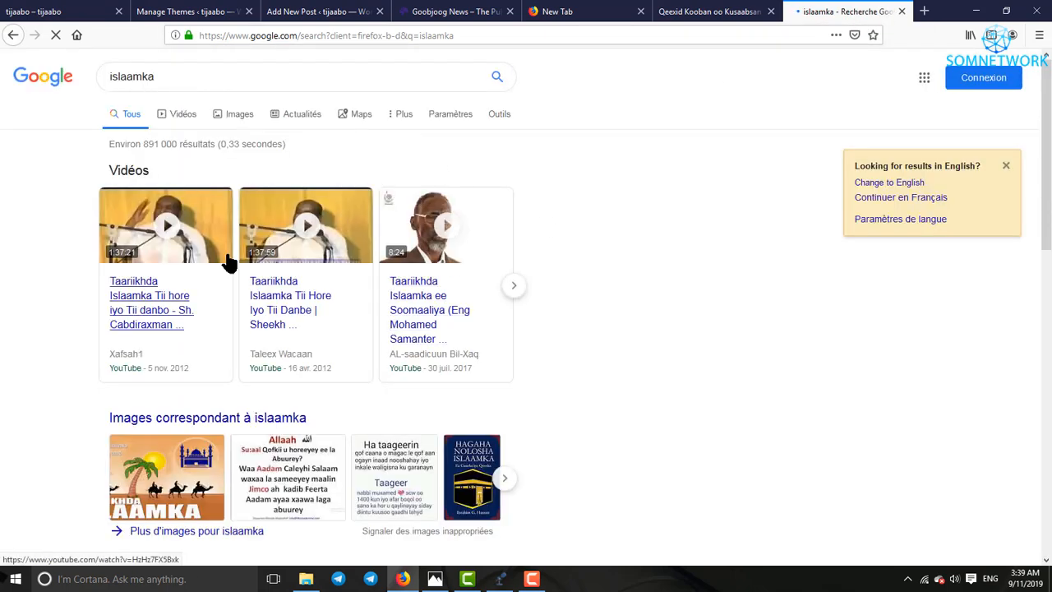
pyautogui.click(233, 119)
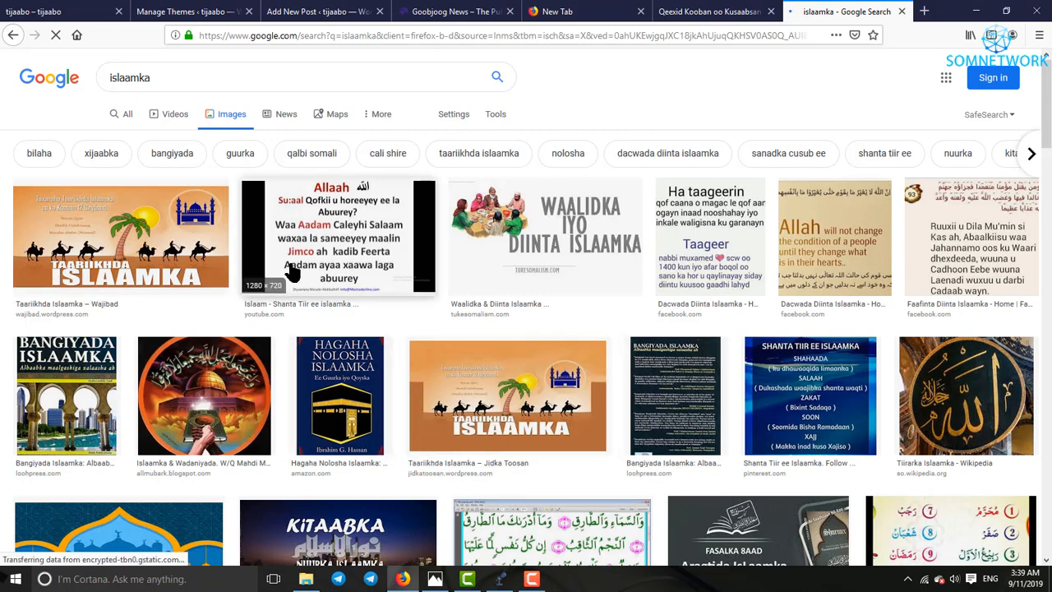
pyautogui.scroll(-6, 291, 271)
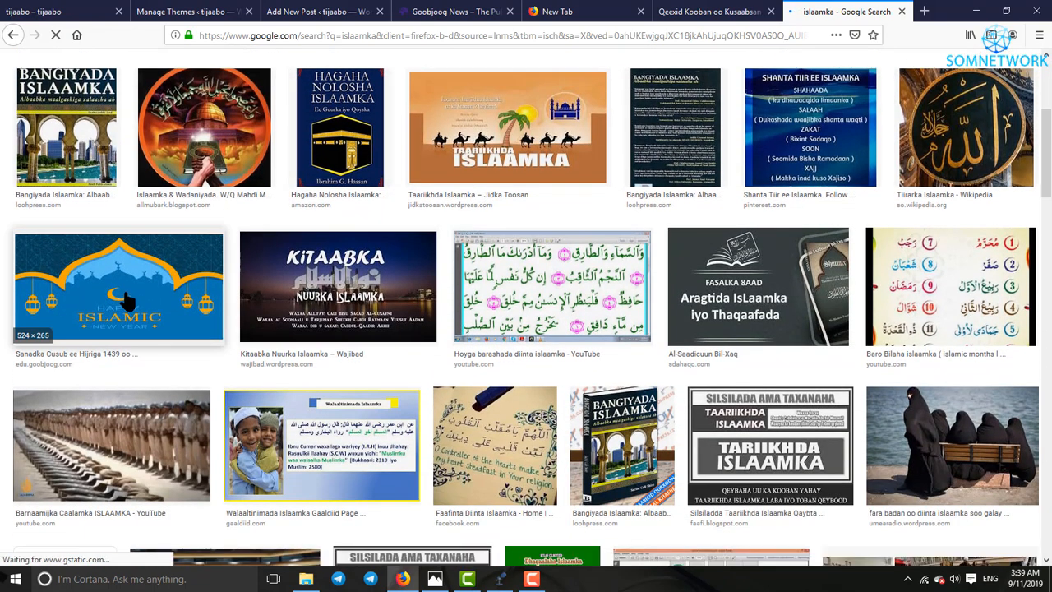
# Select the blue Happy Islamic New Year picture from the image results and view it as a standalone image.
pyautogui.click(145, 307)
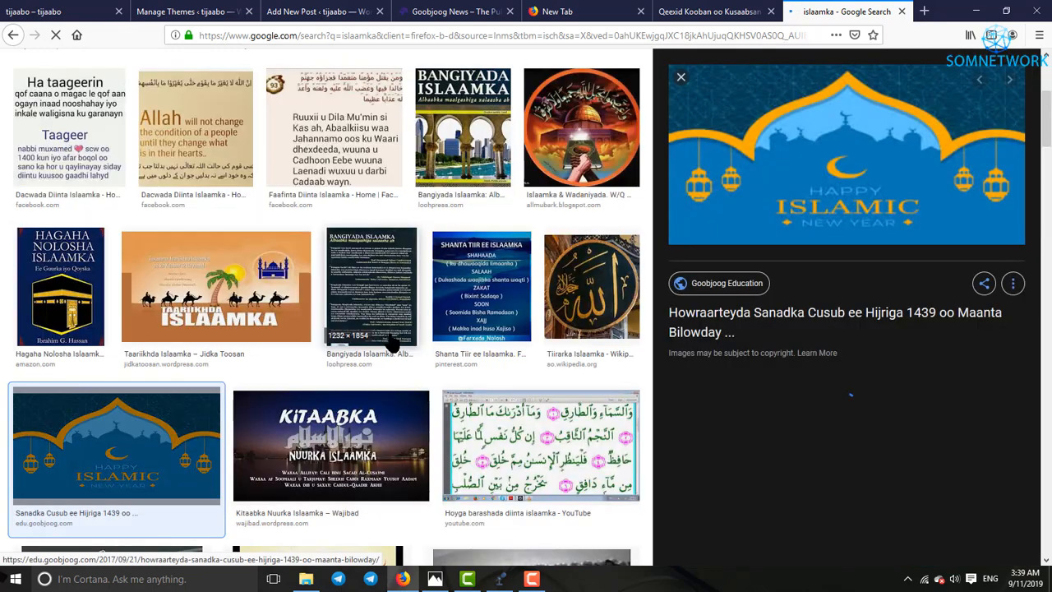
pyautogui.rightClick(851, 161)
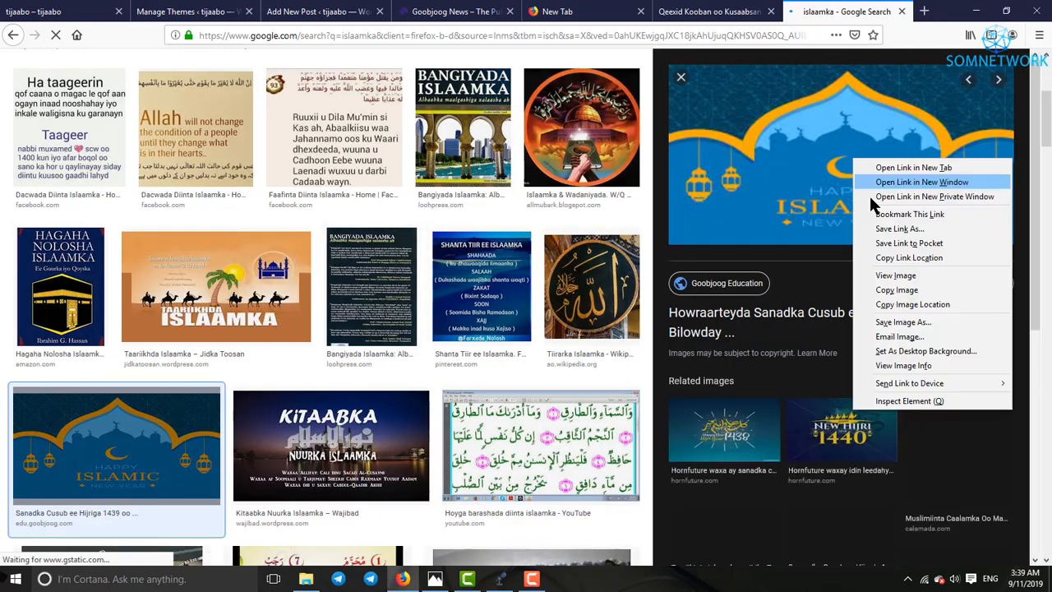
pyautogui.click(893, 277)
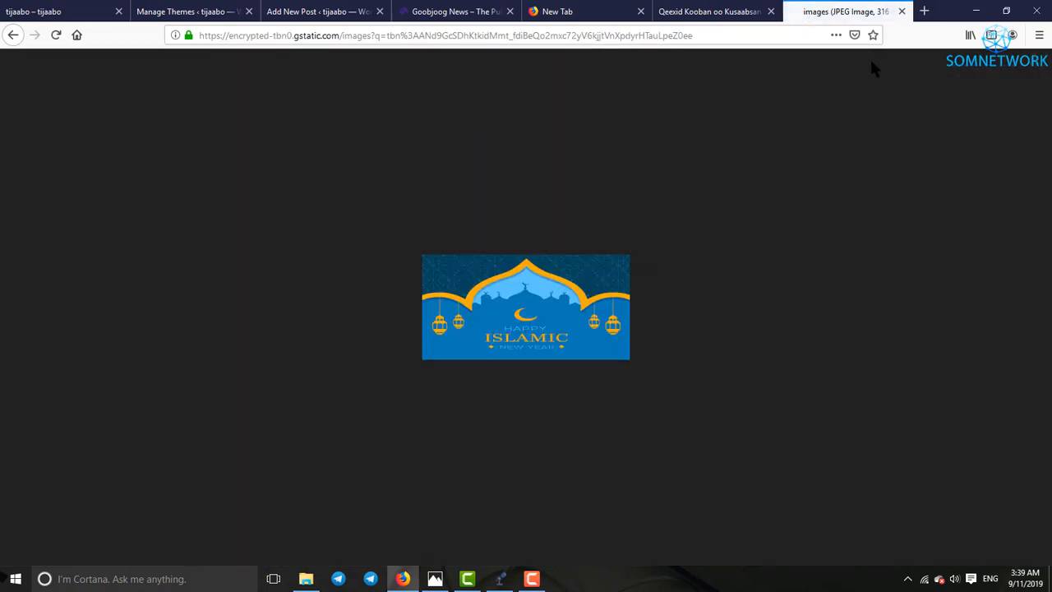
pyautogui.click(711, 12)
pyautogui.click(838, 12)
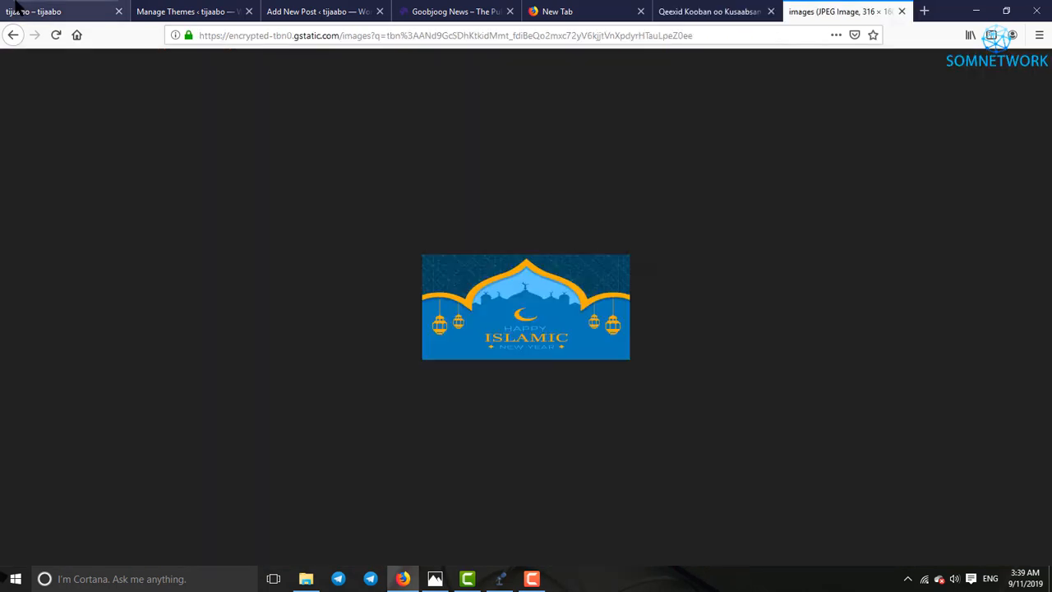
# Return to the islaamka image results and open the larger preview of the blue Happy Islamic New Year picture.
pyautogui.click(13, 34)
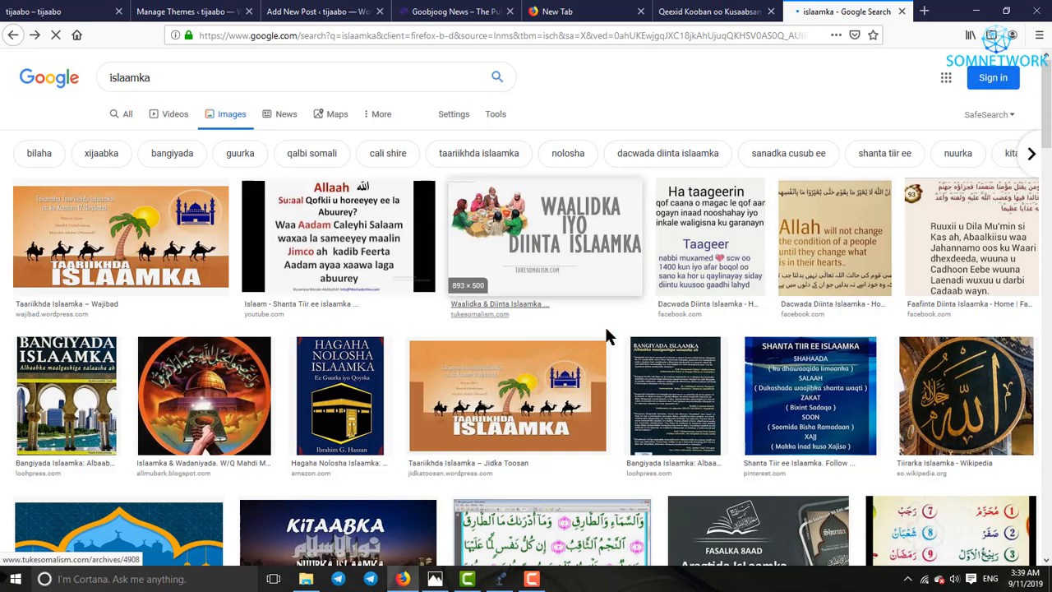
pyautogui.scroll(-4, 518, 333)
pyautogui.rightClick(123, 207)
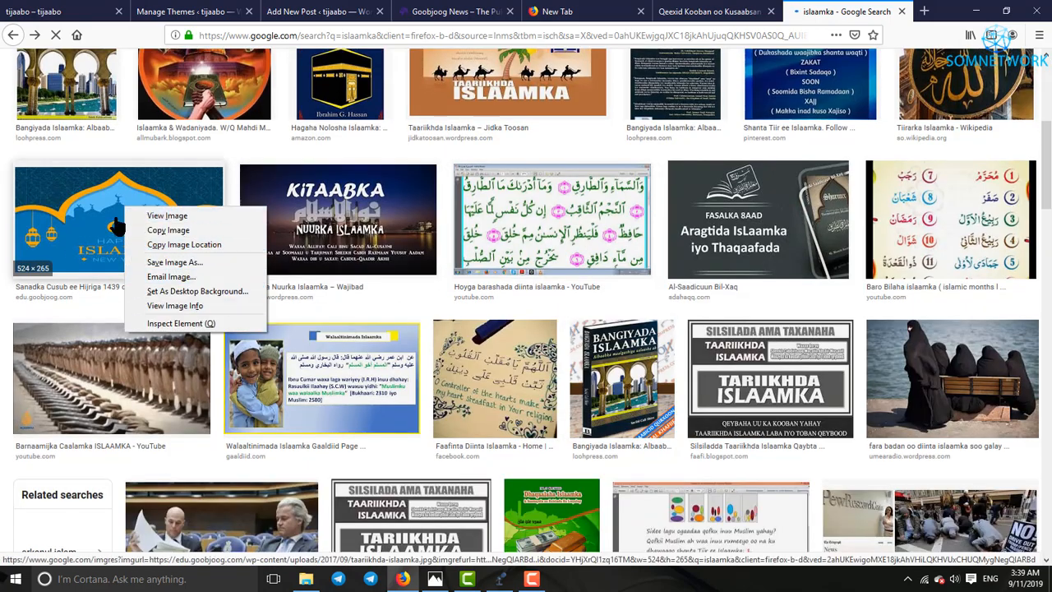
pyautogui.click(85, 207)
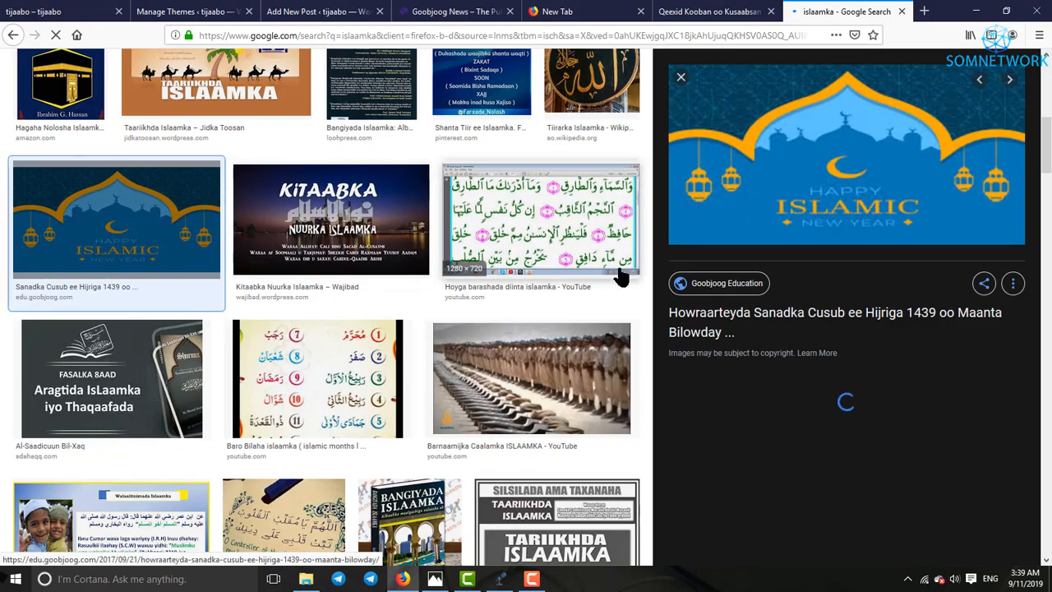
# Save the previewed Happy Islamic New Year picture to the Music folder as taariikhda-islaamka.
pyautogui.rightClick(762, 160)
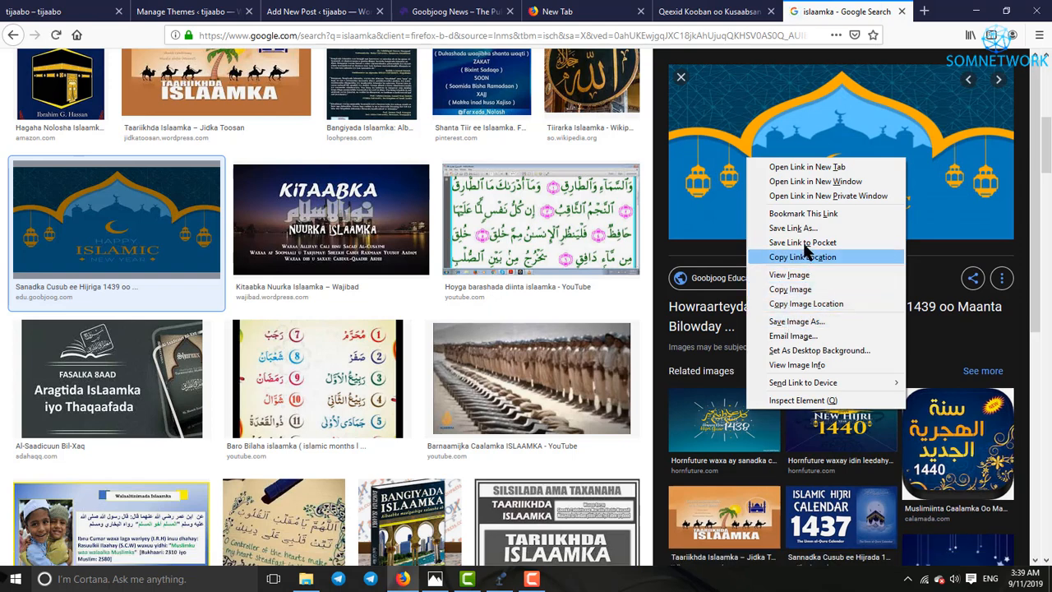
pyautogui.click(796, 322)
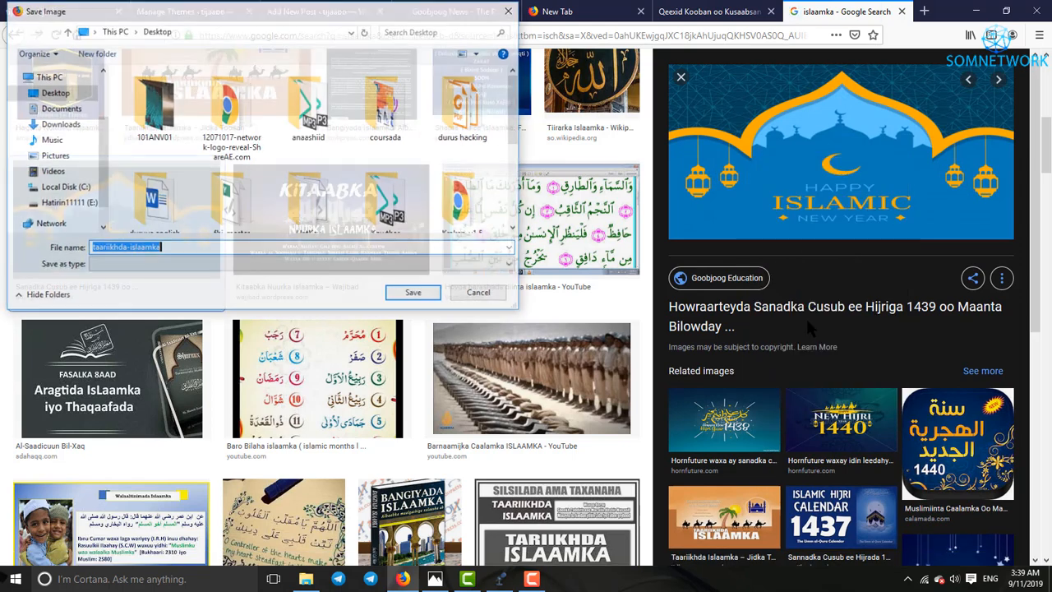
pyautogui.scroll(-1, 220, 226)
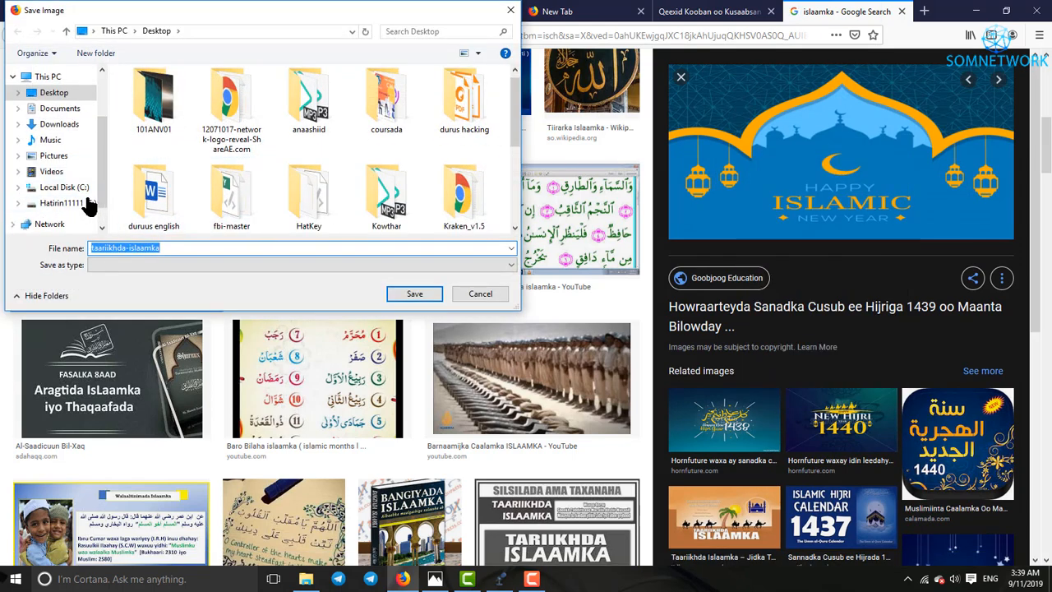
pyautogui.click(48, 141)
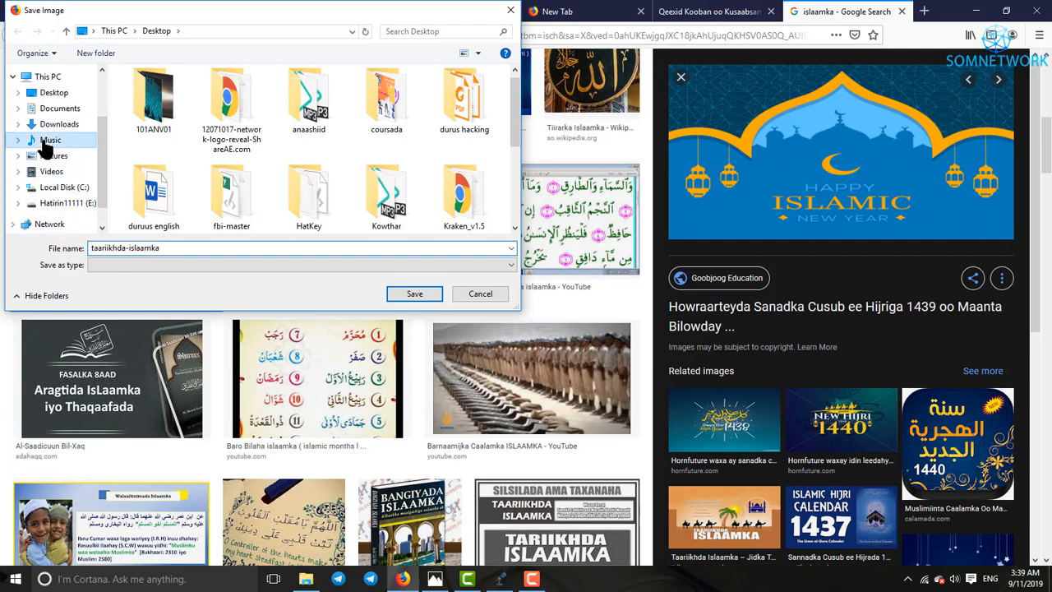
pyautogui.click(414, 294)
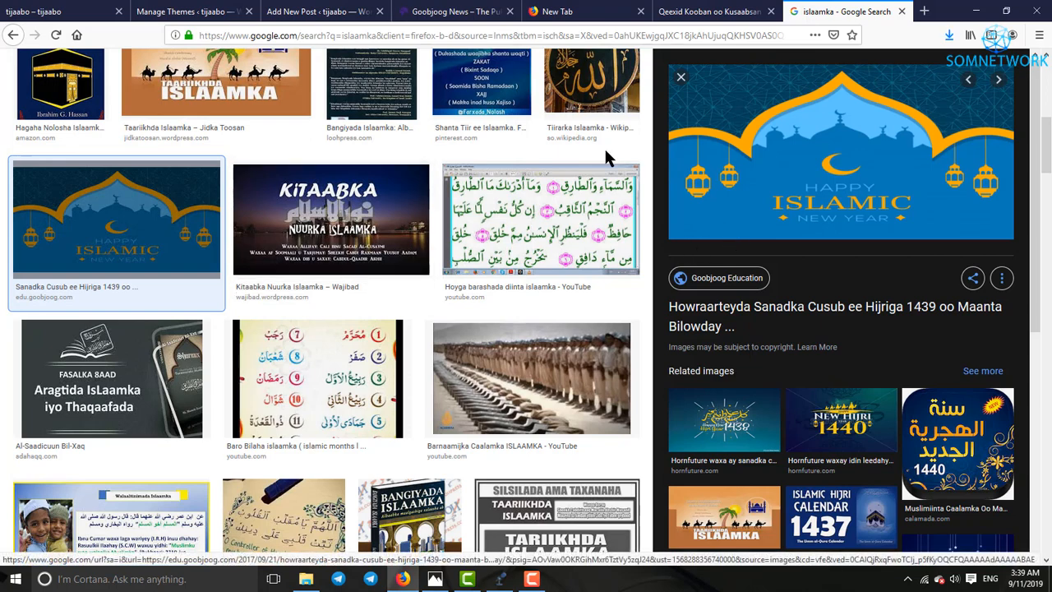
pyautogui.click(948, 35)
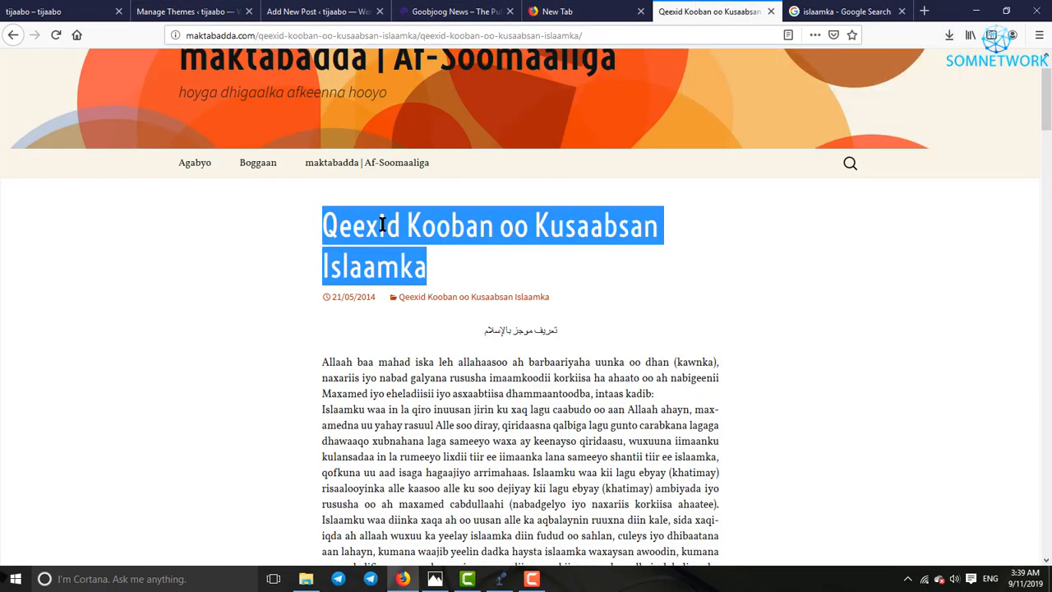
# In the maktabadda.com article, copy the body text from "Allaah baa mahad iska leh" through the paragraph ending "haddii ay shar tahayna shar.".
pyautogui.click(381, 223)
pyautogui.scroll(-2, 579, 359)
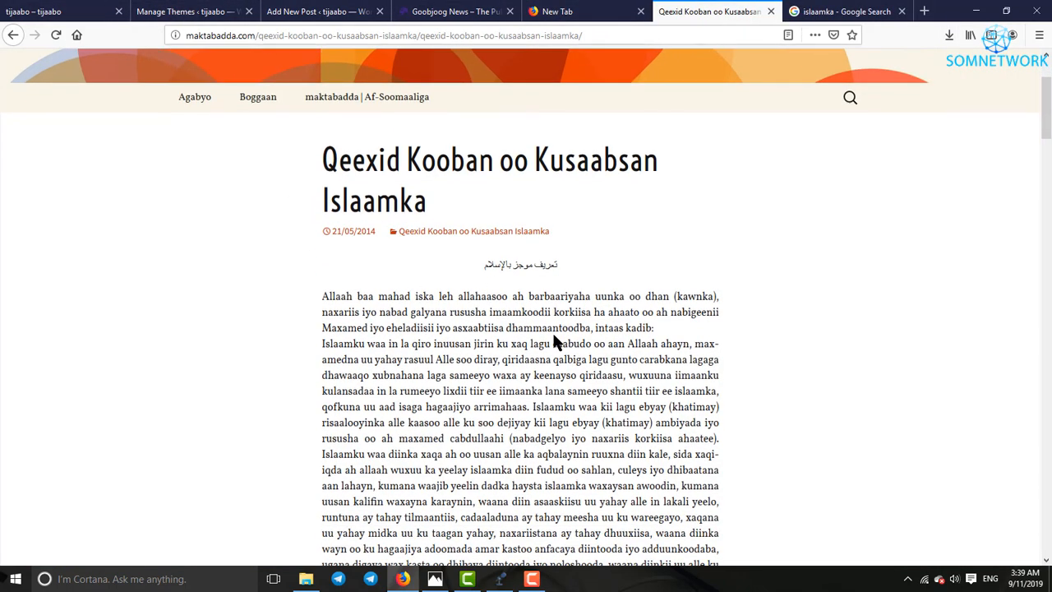
pyautogui.moveTo(555, 263); pyautogui.dragTo(507, 264)
pyautogui.click(521, 264)
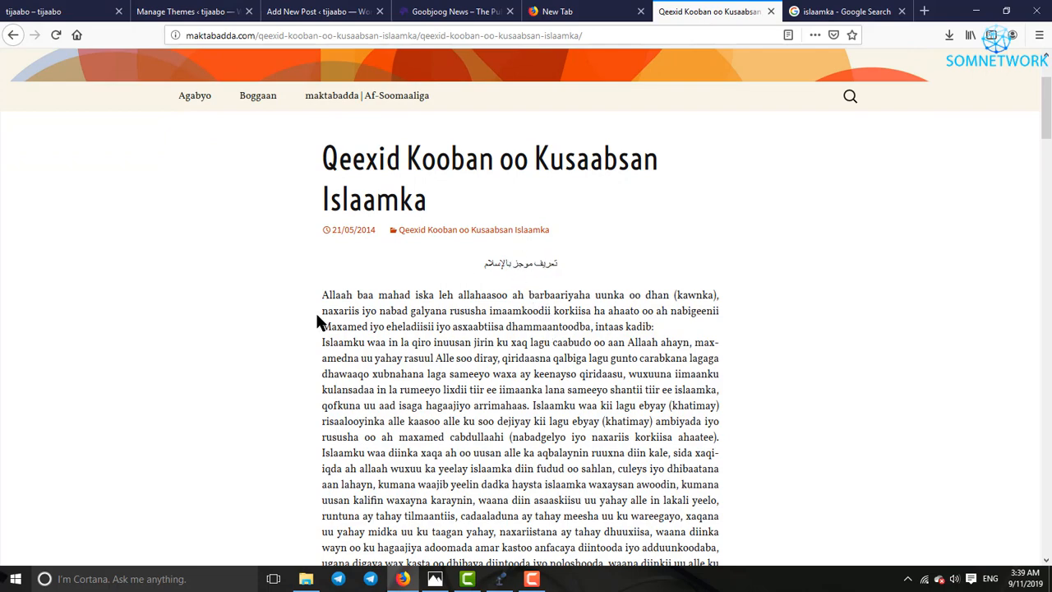
pyautogui.scroll(-3, 401, 324)
pyautogui.moveTo(323, 158); pyautogui.dragTo(717, 404)
pyautogui.rightClick(516, 224)
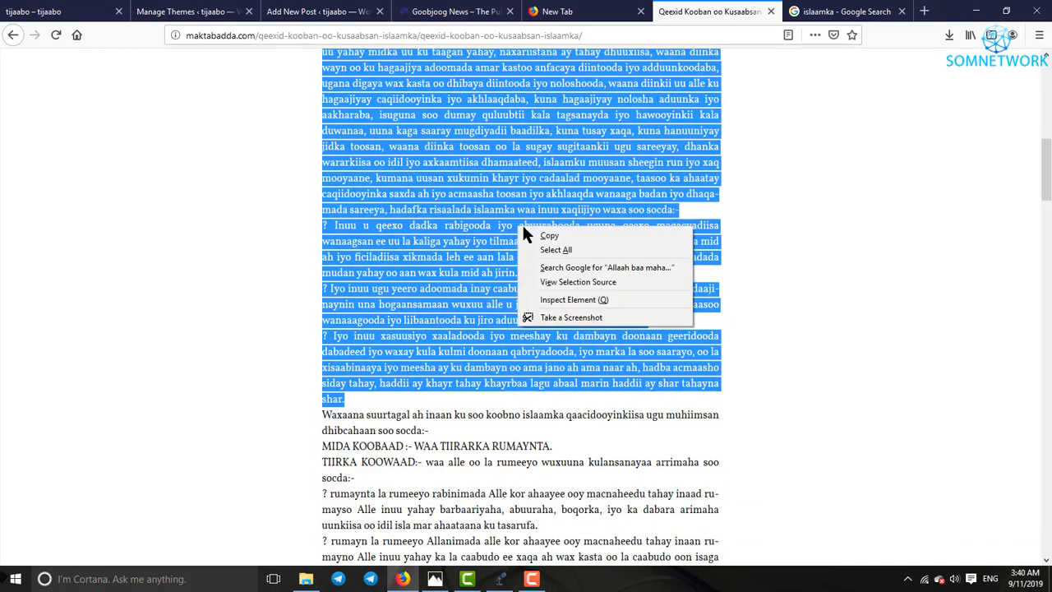
pyautogui.click(541, 235)
# Paste the copied article text into the body of the new tijaabo post.
pyautogui.click(173, 10)
pyautogui.click(300, 10)
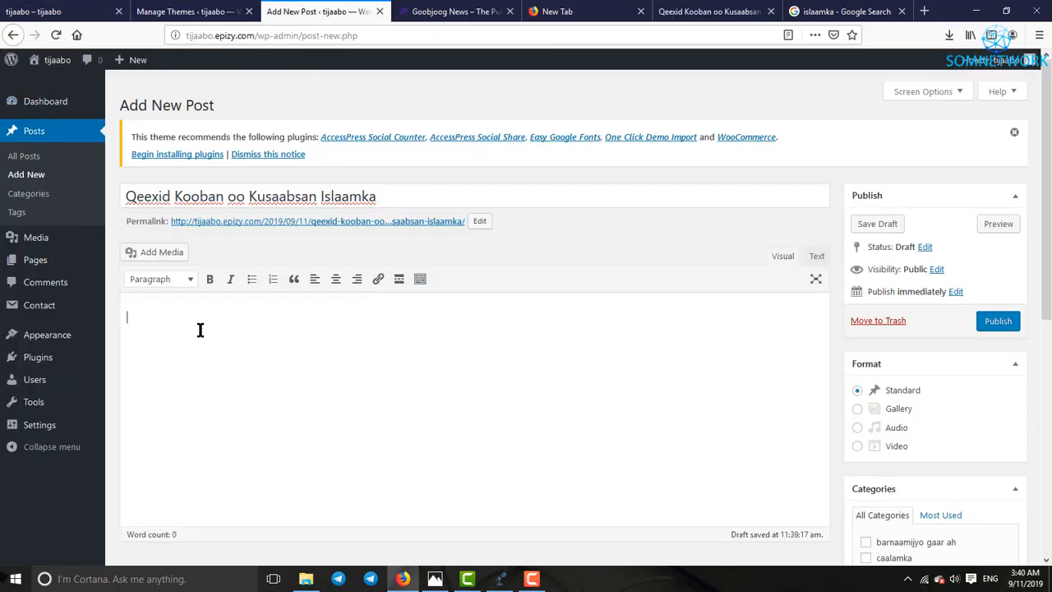
pyautogui.hotkey('ctrl', 'v')
pyautogui.scroll(3, 368, 351)
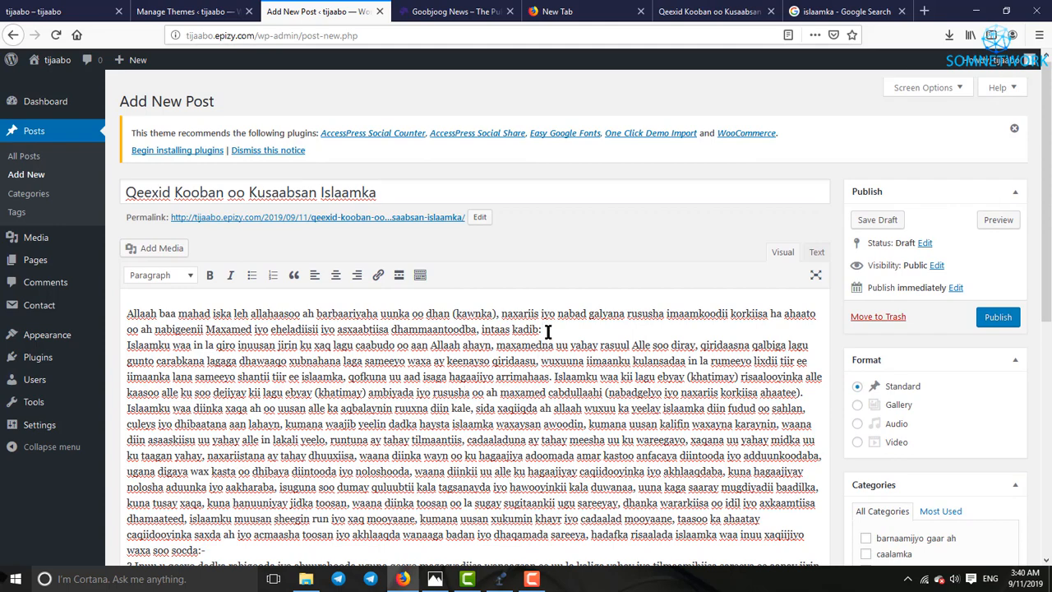
pyautogui.scroll(1, 532, 385)
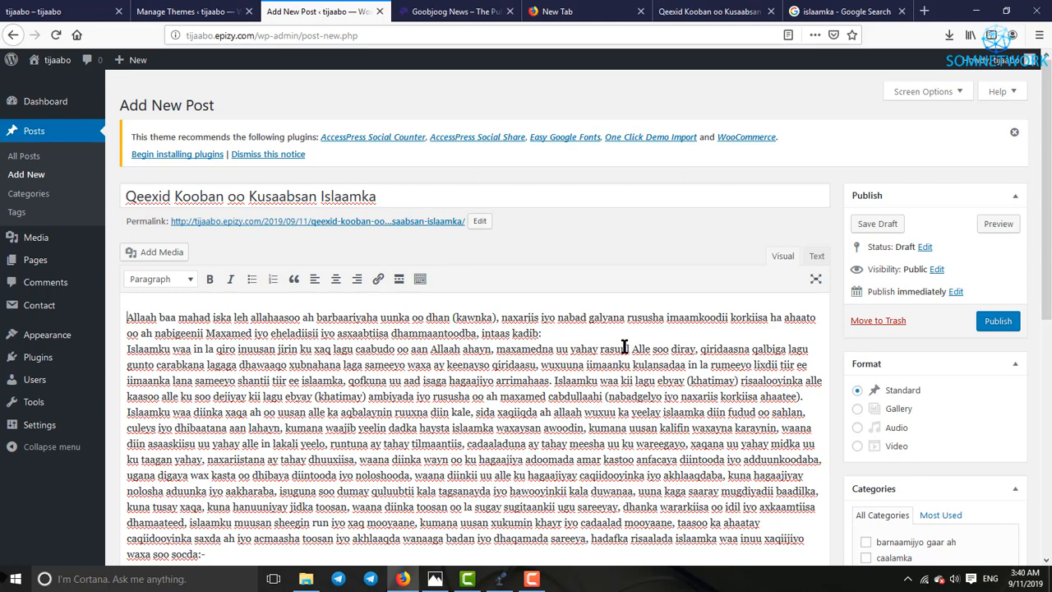
# Examine how Goobjoog News presents a story's headline and image in the article Puntland: Amarro Lagu Soo Rogay Dadka Hubka Sita.
pyautogui.click(454, 11)
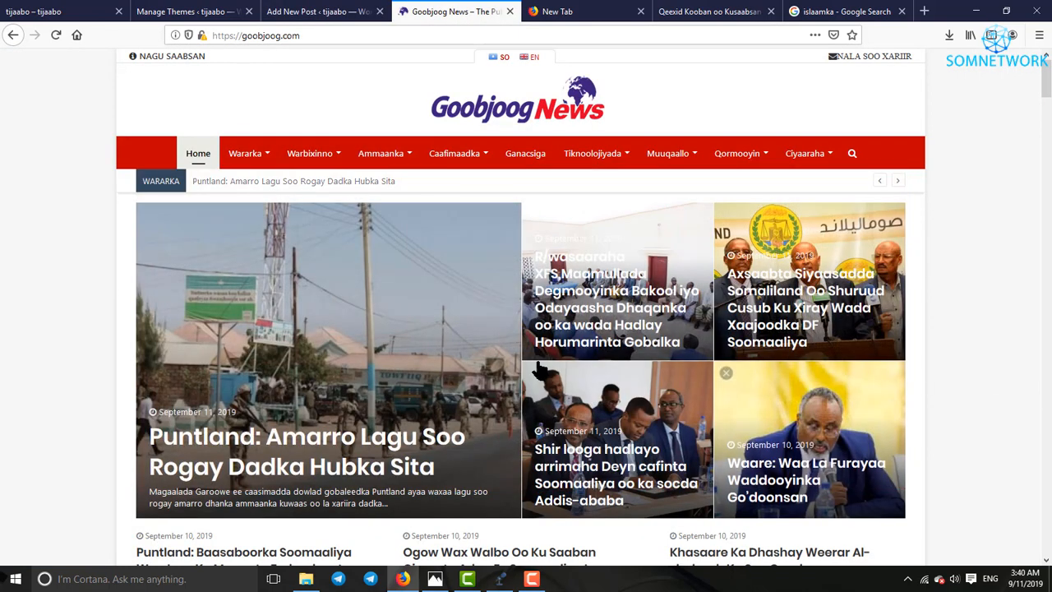
pyautogui.click(301, 322)
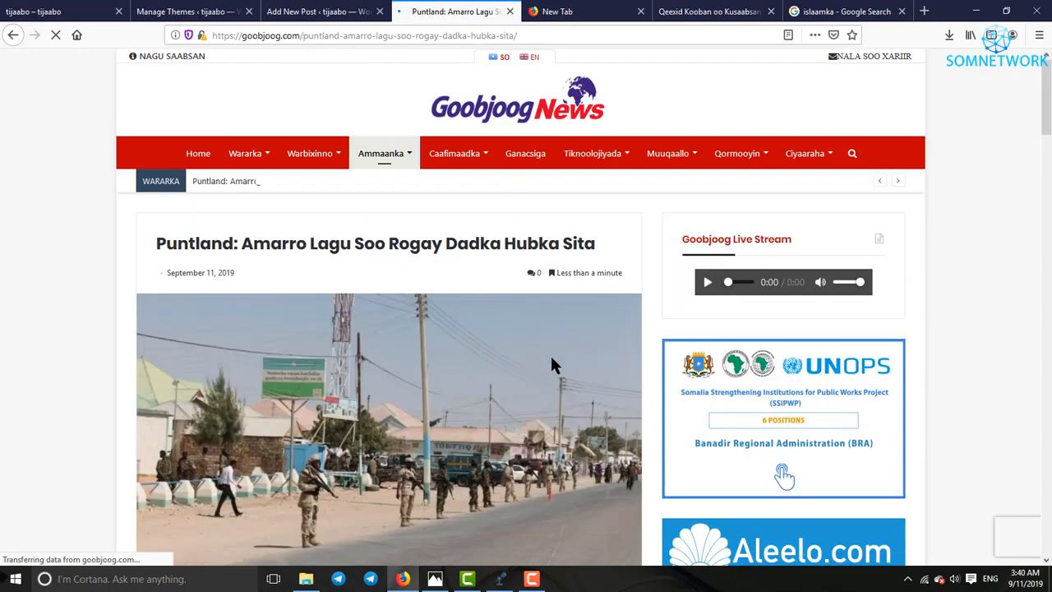
pyautogui.scroll(-3, 551, 354)
pyautogui.scroll(-5, 479, 355)
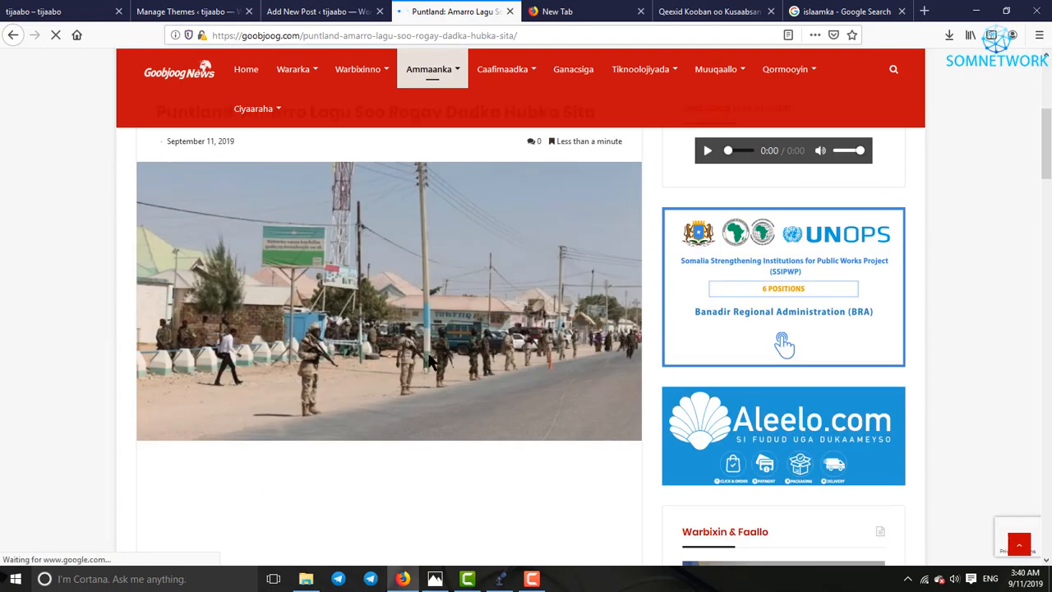
pyautogui.scroll(5, 433, 371)
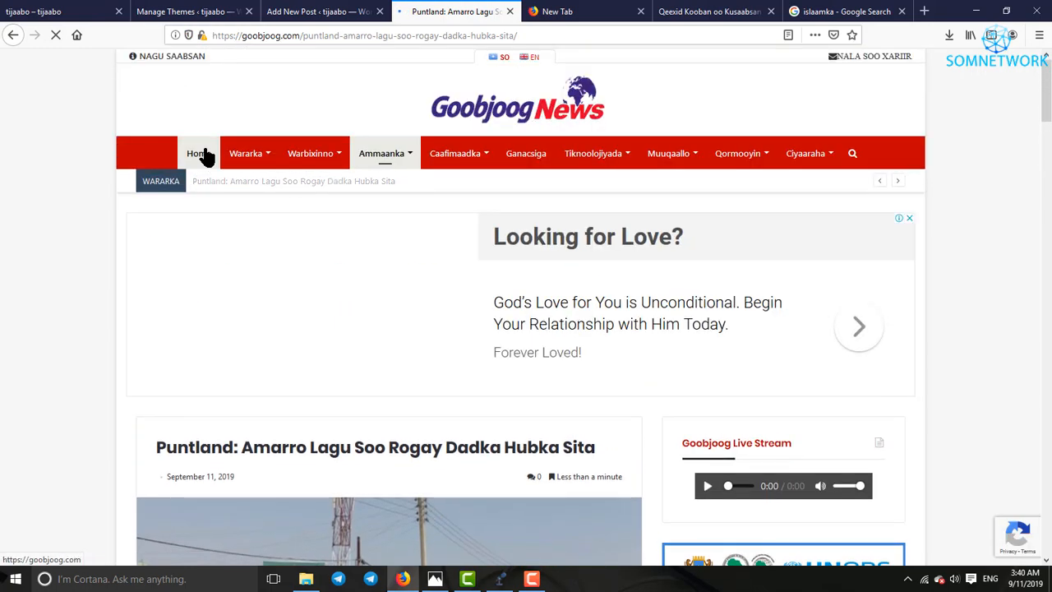
pyautogui.scroll(-3, 448, 461)
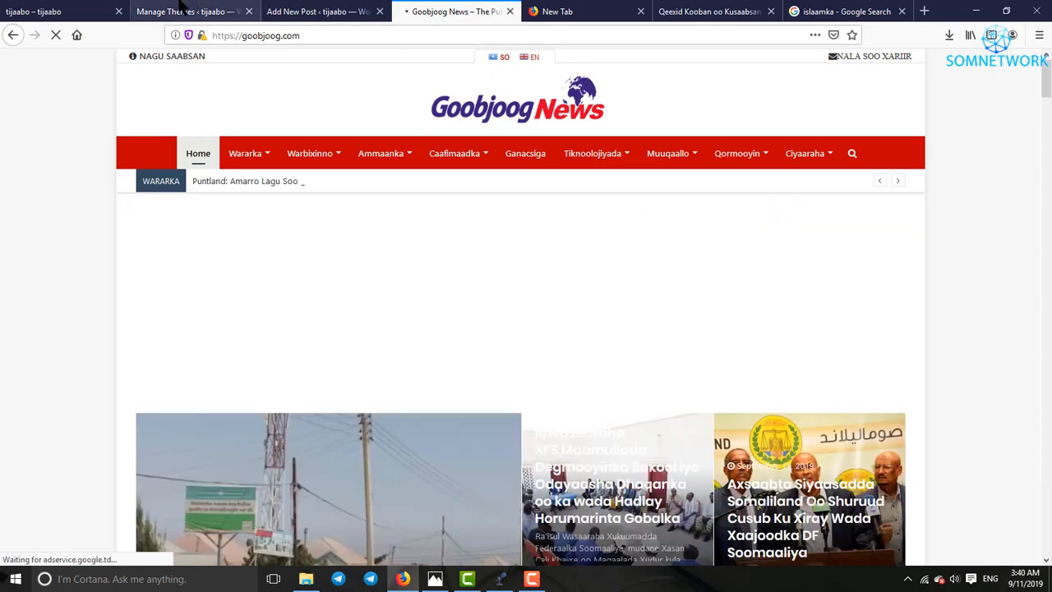
# Upload taariikhda-islaamka from the Music folder and set it as the new post's featured image.
pyautogui.click(319, 12)
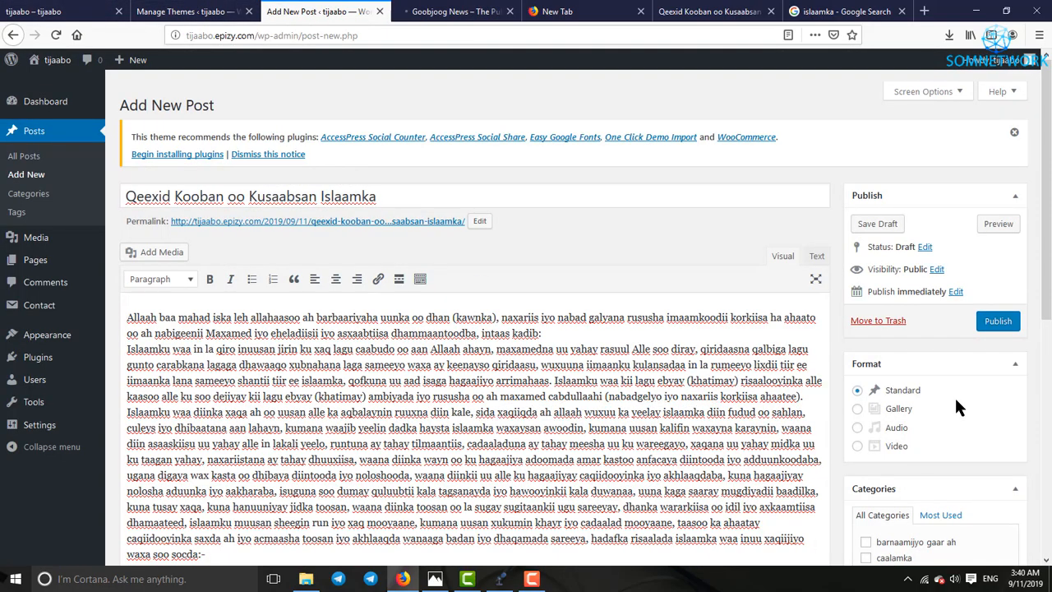
pyautogui.scroll(-3, 966, 398)
pyautogui.scroll(-2, 974, 402)
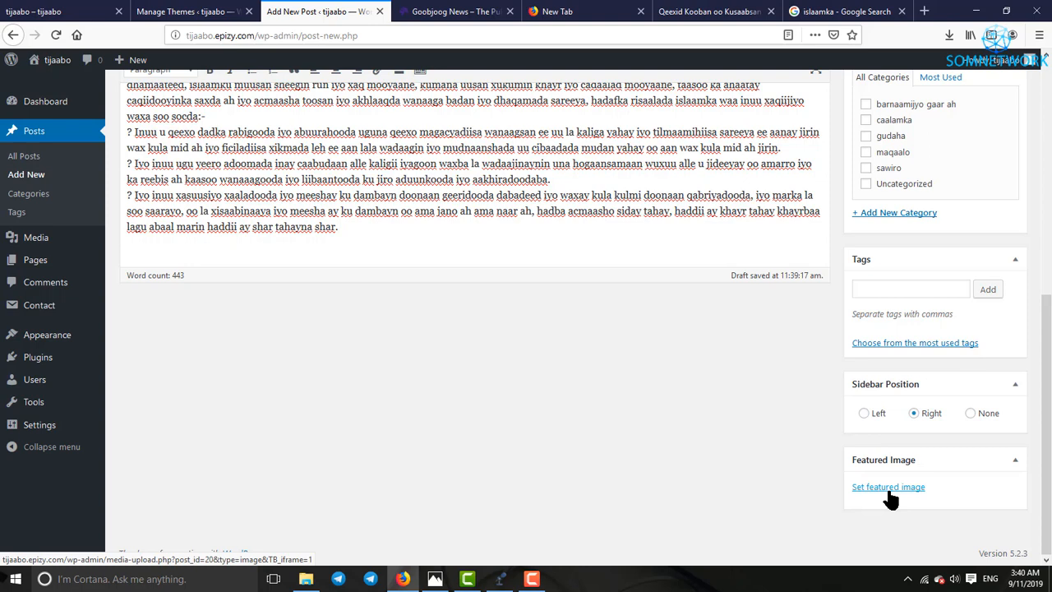
pyautogui.click(890, 493)
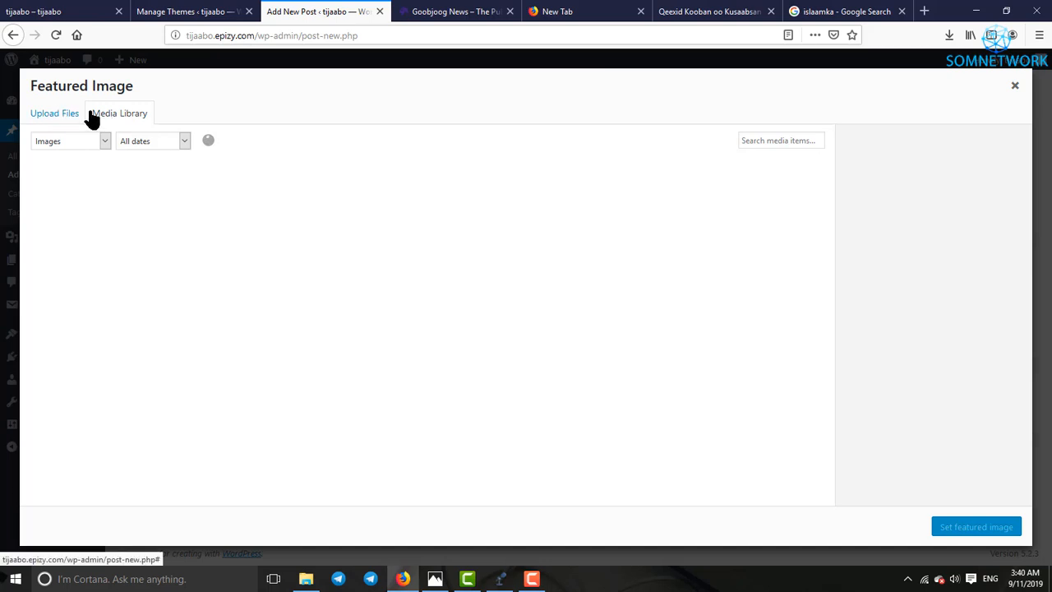
pyautogui.click(54, 115)
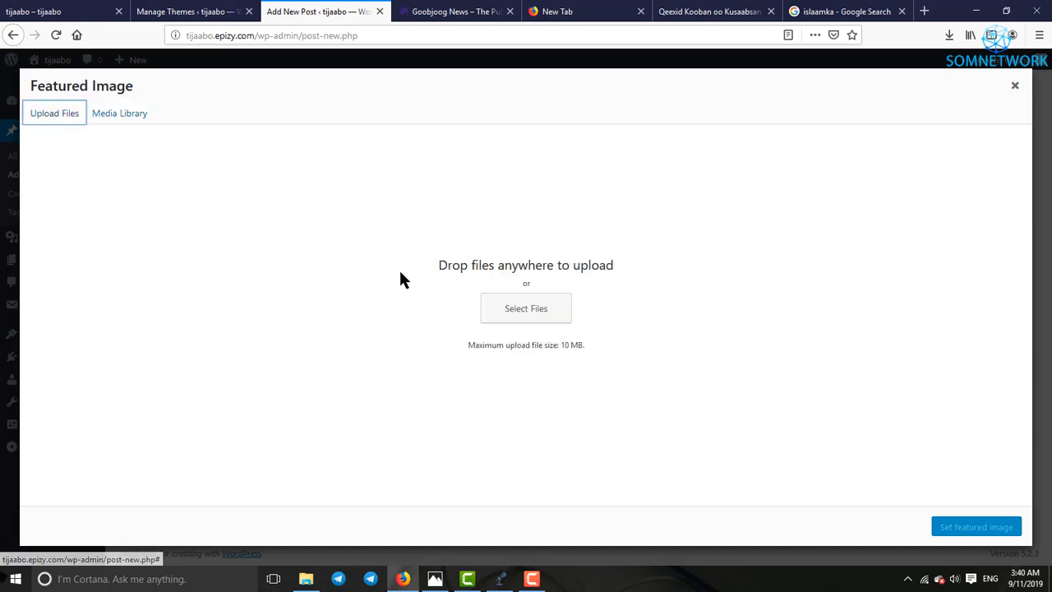
pyautogui.click(518, 309)
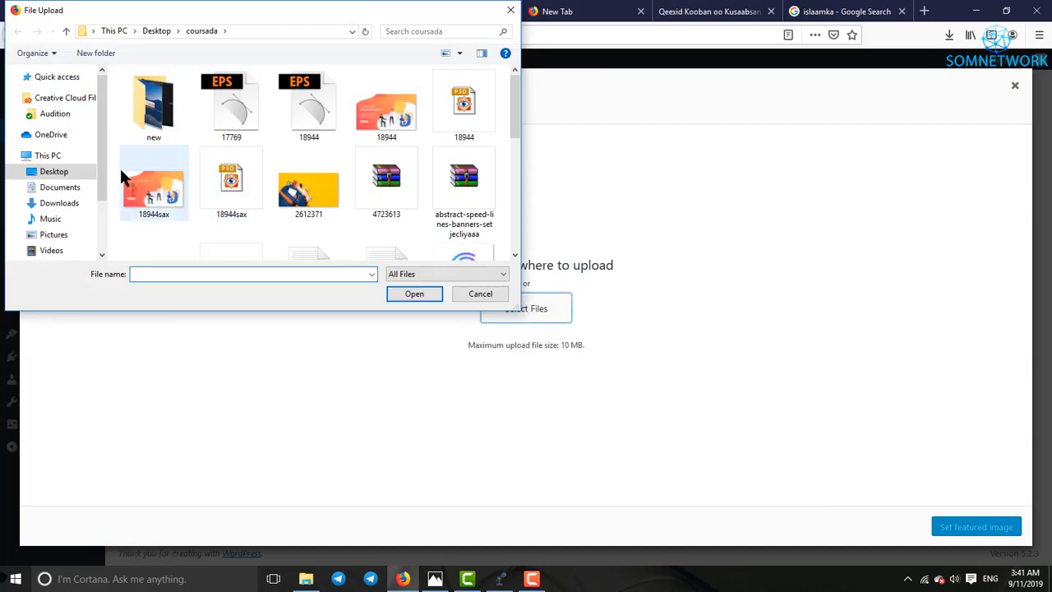
pyautogui.click(46, 219)
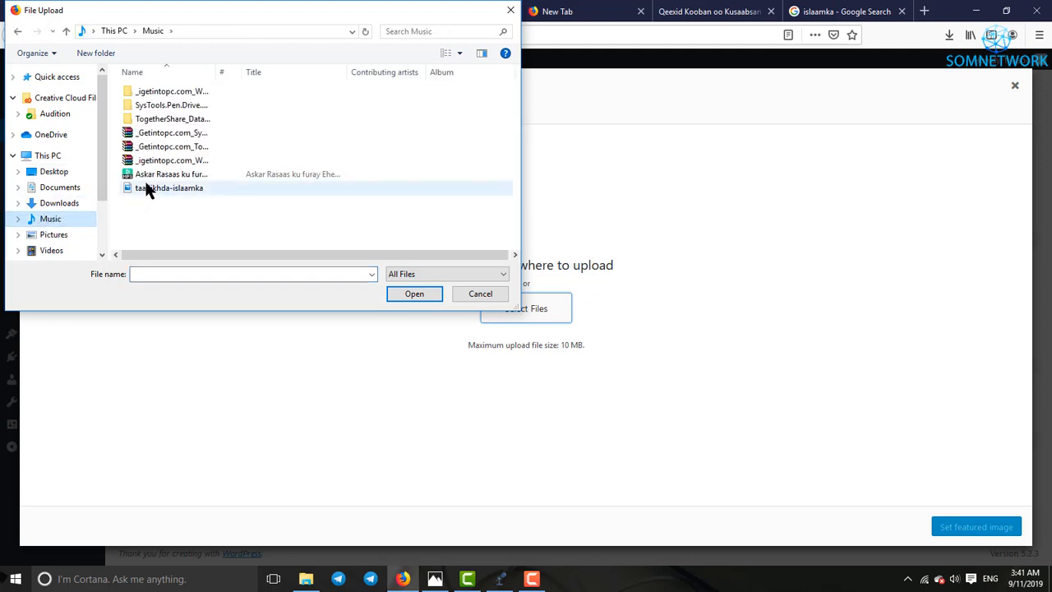
pyautogui.click(144, 194)
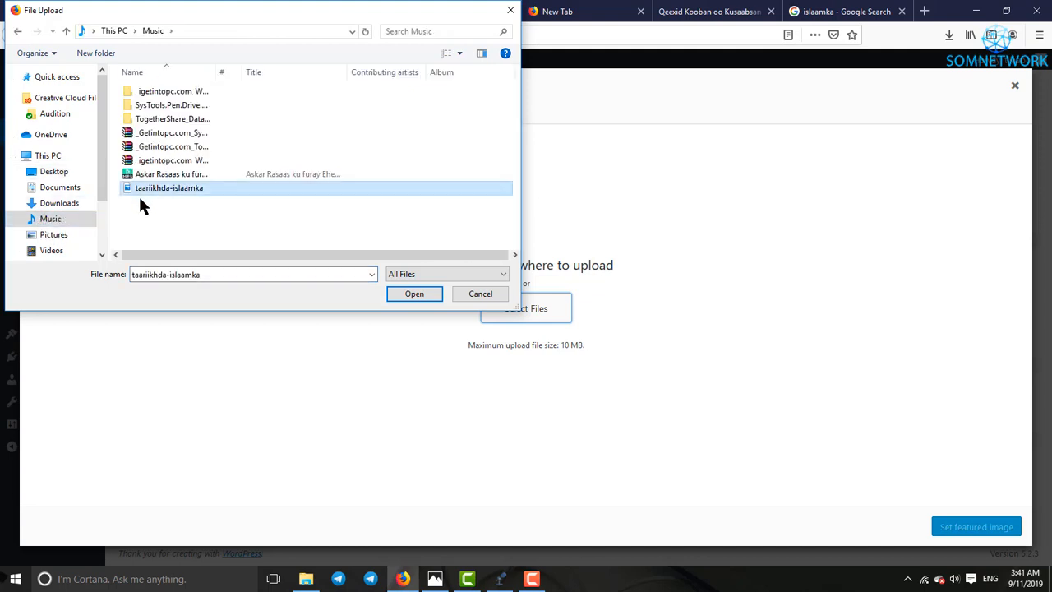
pyautogui.click(409, 296)
pyautogui.click(965, 529)
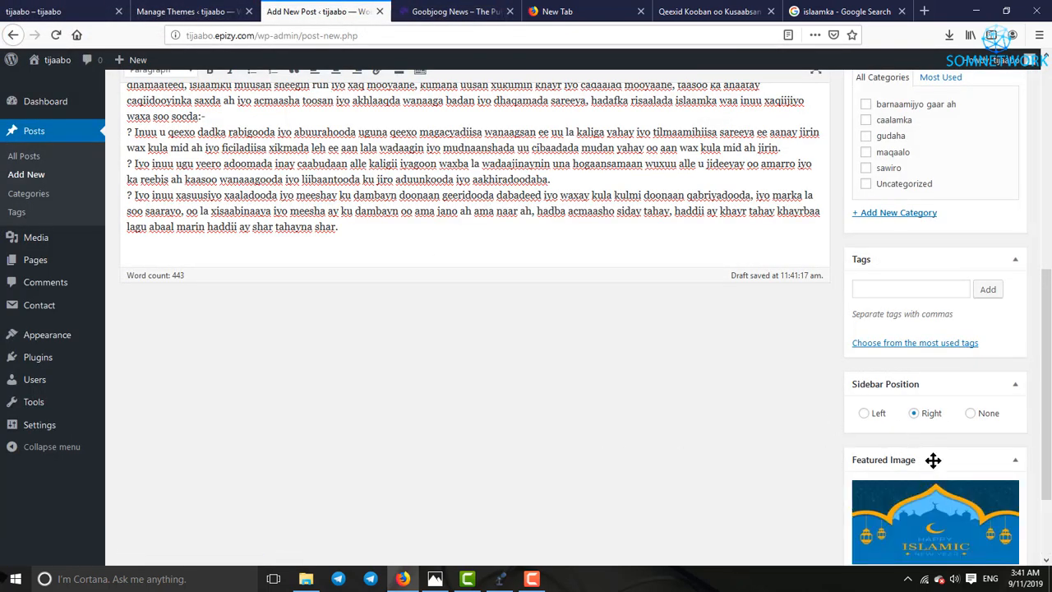
pyautogui.scroll(-2, 928, 476)
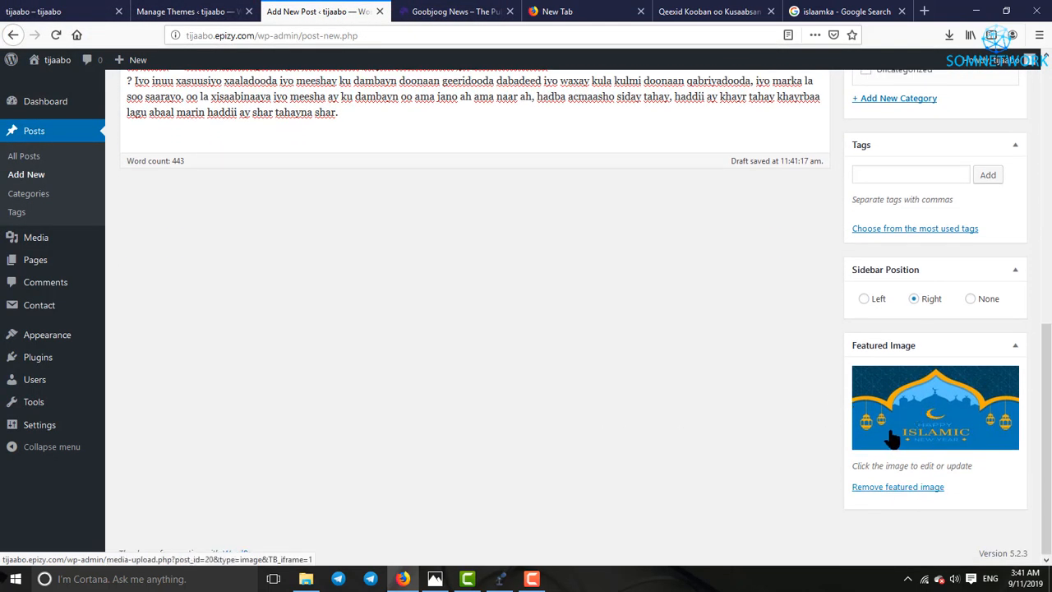
# Compare the new post's category choices with the menu entries on the tijaabo front page.
pyautogui.scroll(3, 876, 411)
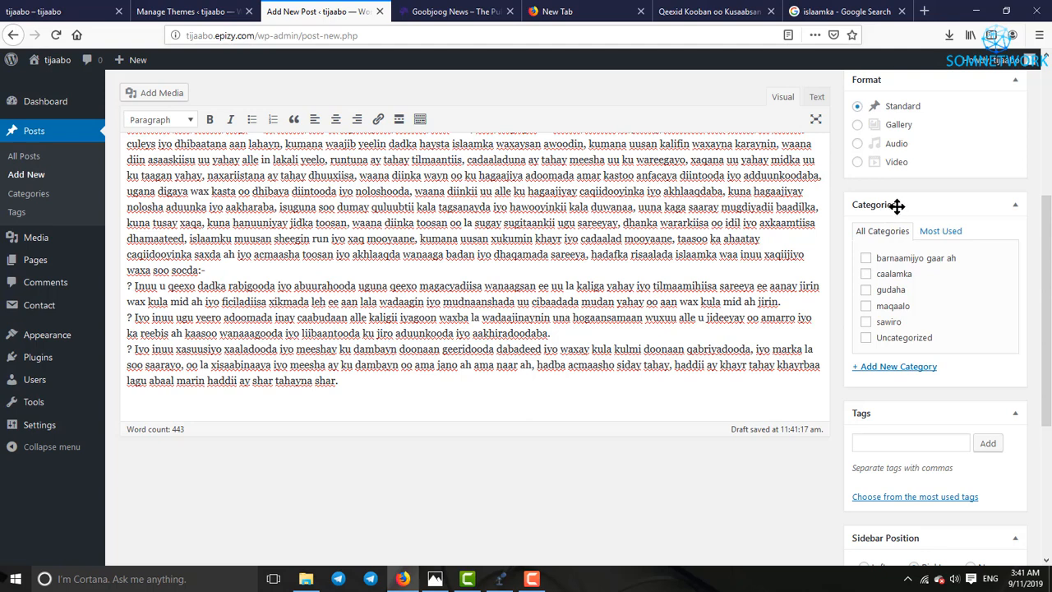
pyautogui.scroll(-2, 953, 283)
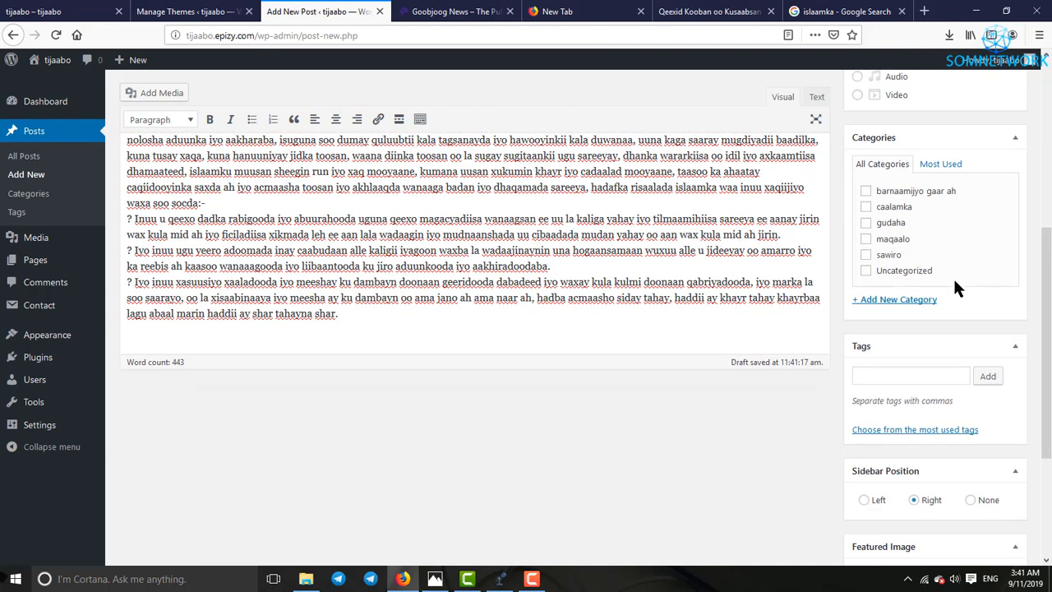
pyautogui.scroll(2, 923, 258)
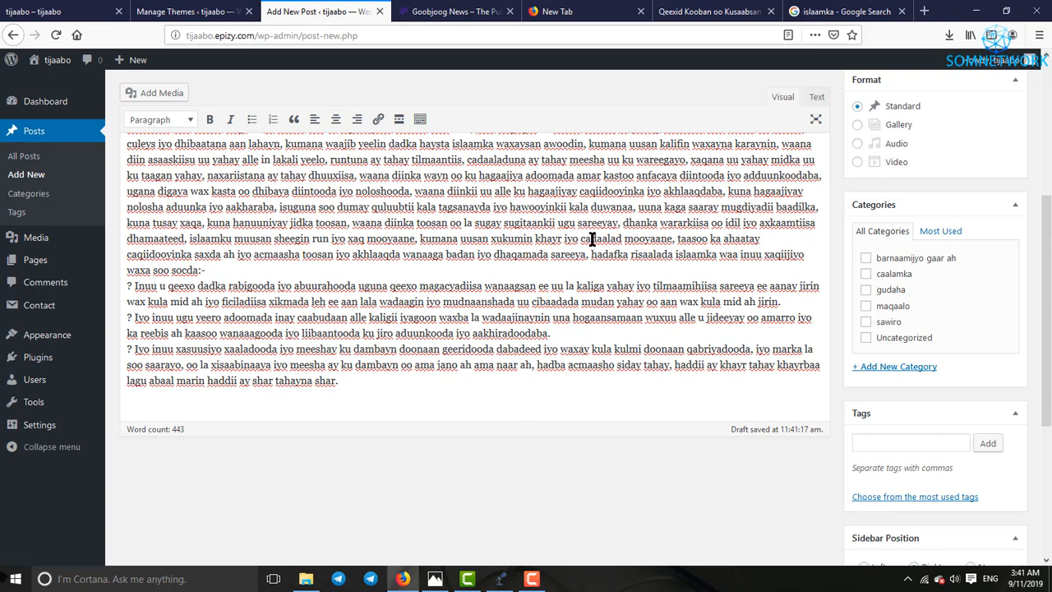
pyautogui.click(49, 11)
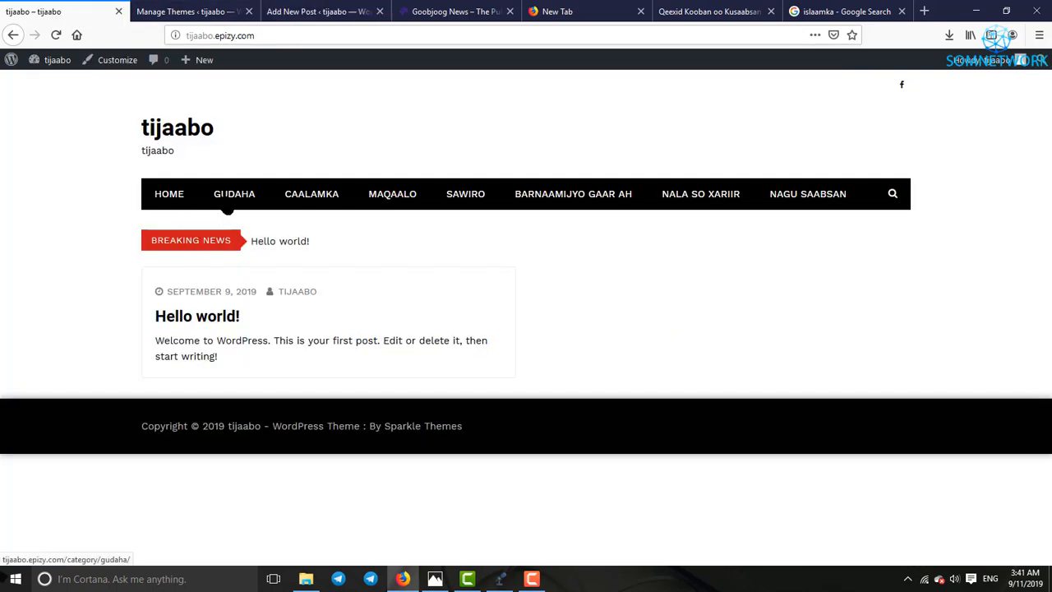
pyautogui.click(177, 194)
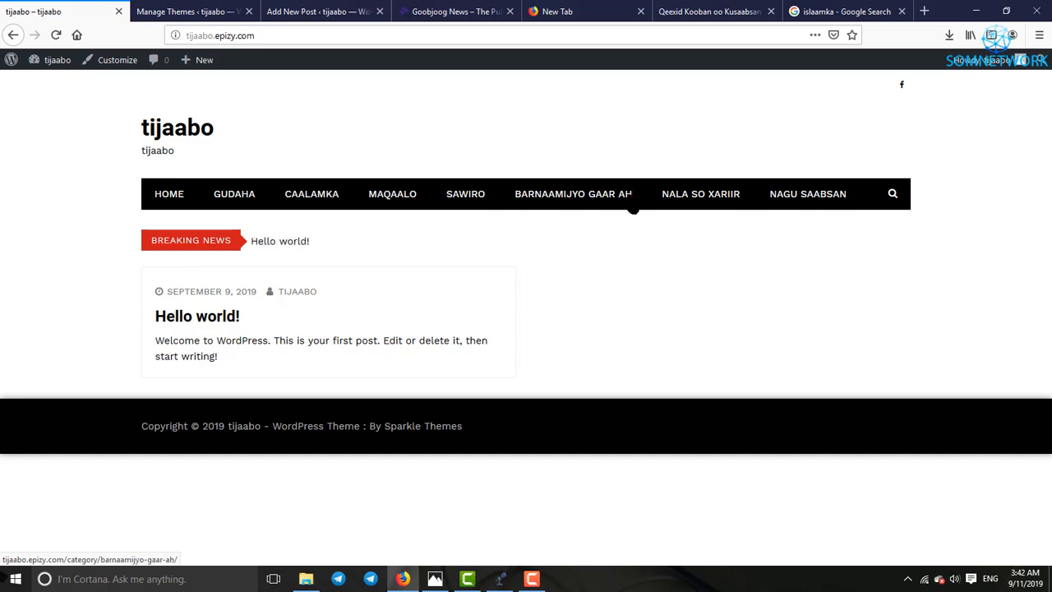
pyautogui.click(318, 12)
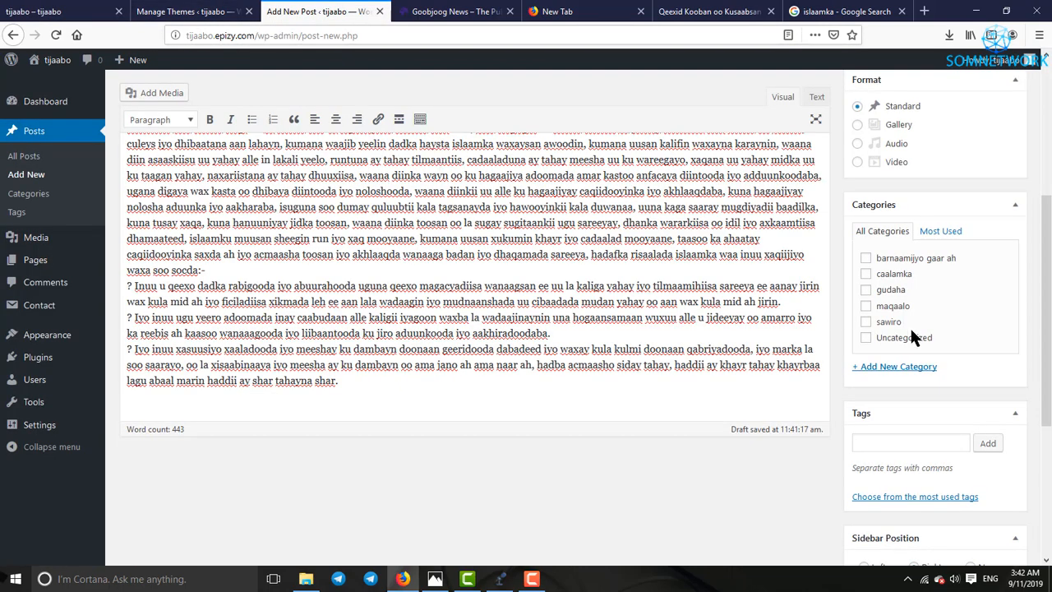
# Assign the new post to the gudaha, maqaalo and caalamka categories.
pyautogui.click(865, 291)
pyautogui.click(865, 305)
pyautogui.scroll(1, 921, 308)
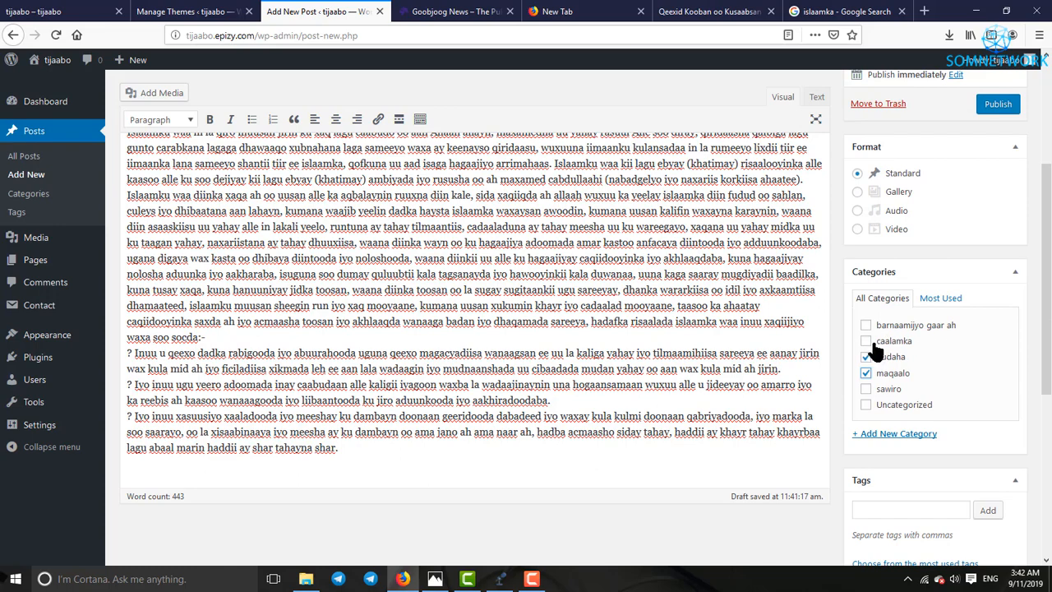
pyautogui.click(866, 341)
# Check the featured image and publish the post Qeexid Kooban oo Kusaabsan Islaamka.
pyautogui.scroll(-3, 953, 381)
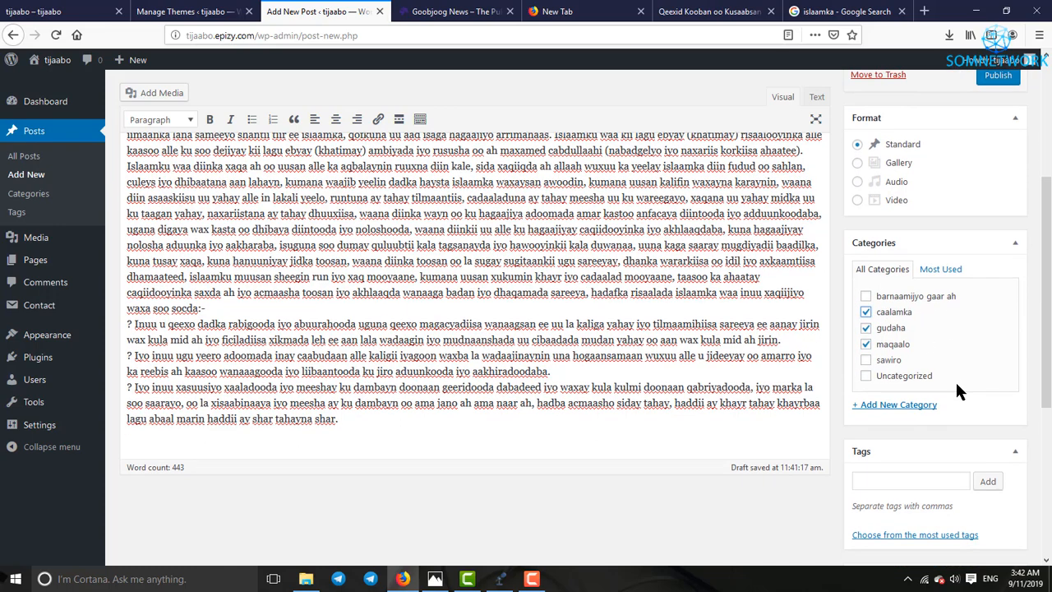
pyautogui.scroll(-3, 896, 494)
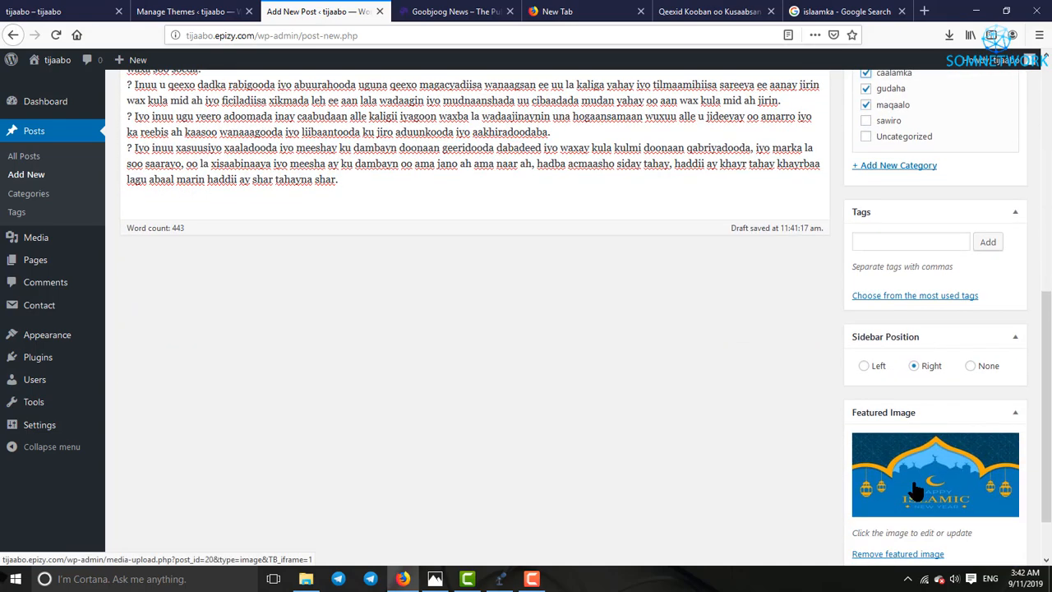
pyautogui.scroll(10, 912, 488)
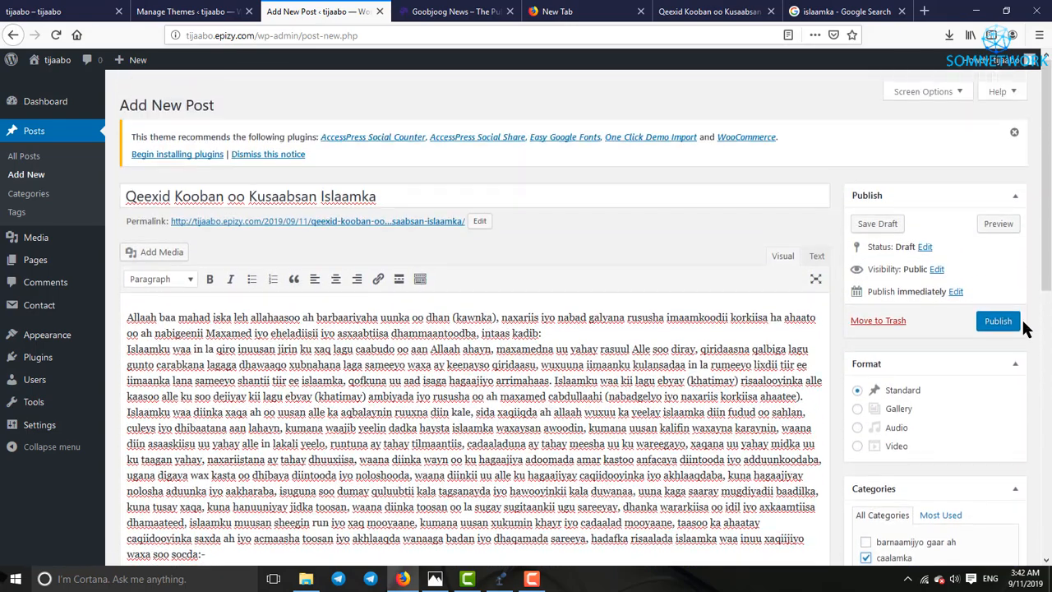
pyautogui.click(1010, 327)
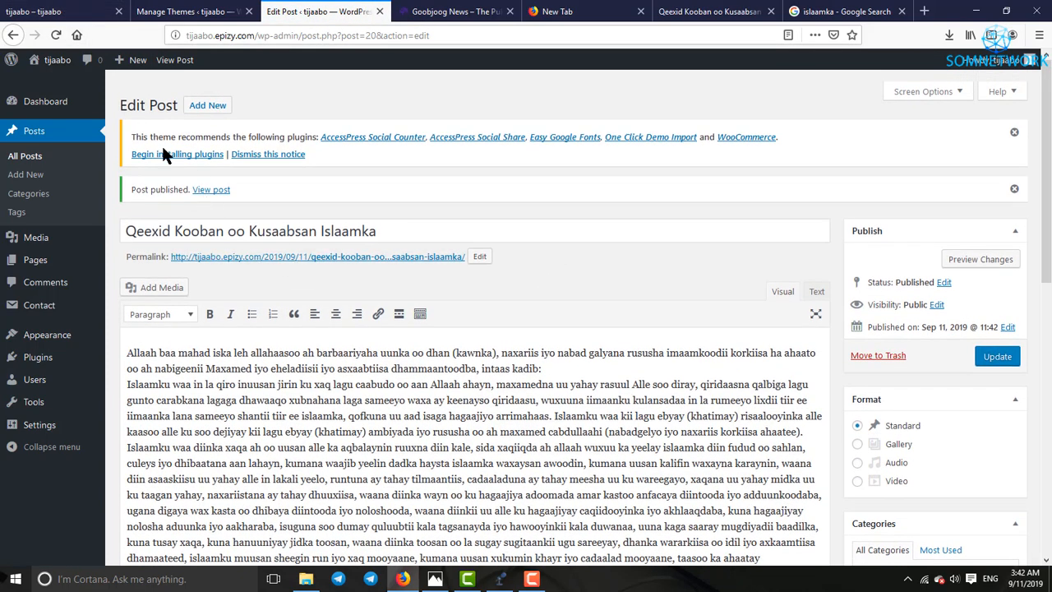
# Reload the tijaabo home page and examine how the published post appears in the breaking news bar and post list.
pyautogui.click(41, 11)
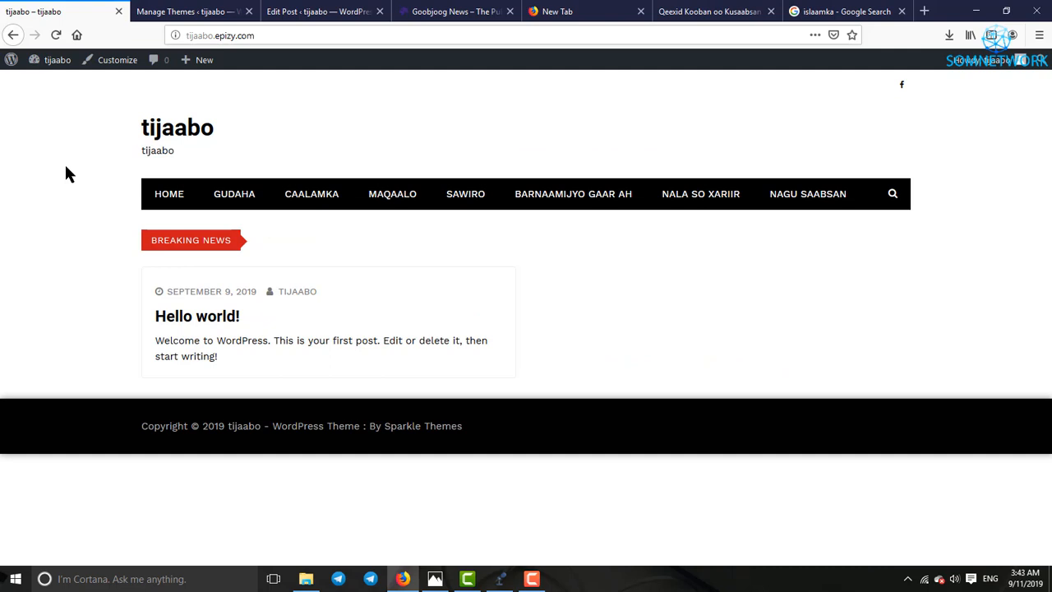
pyautogui.click(170, 202)
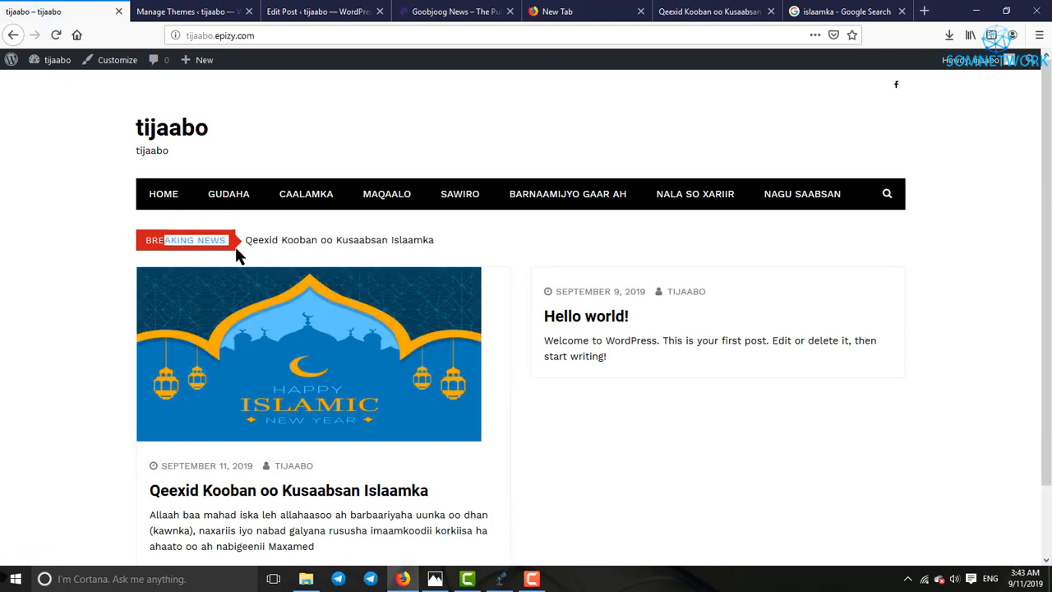
pyautogui.scroll(-1, 475, 296)
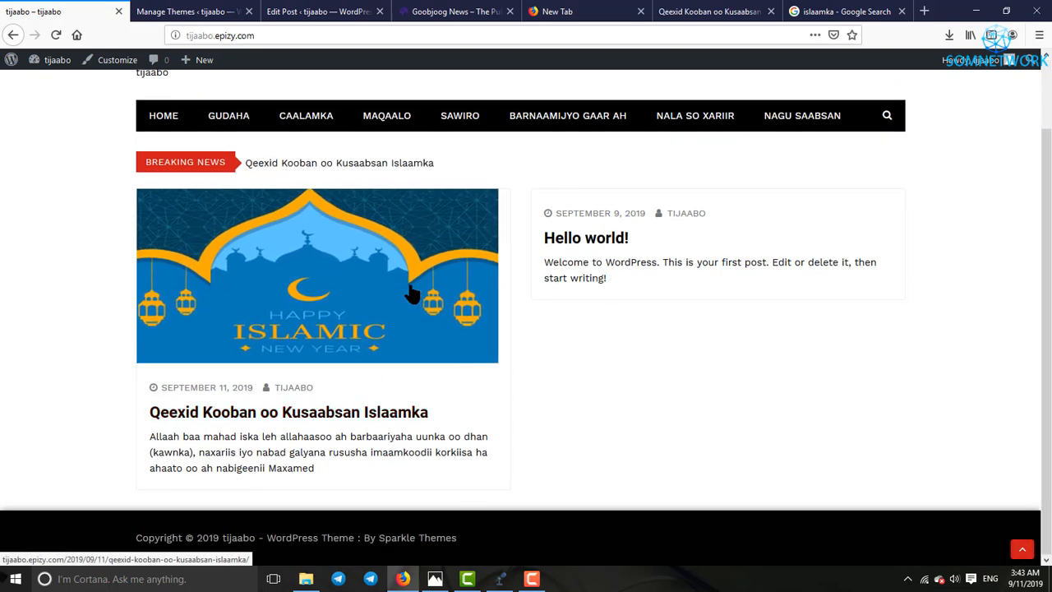
pyautogui.scroll(1, 411, 293)
pyautogui.scroll(-1, 547, 348)
pyautogui.scroll(1, 254, 265)
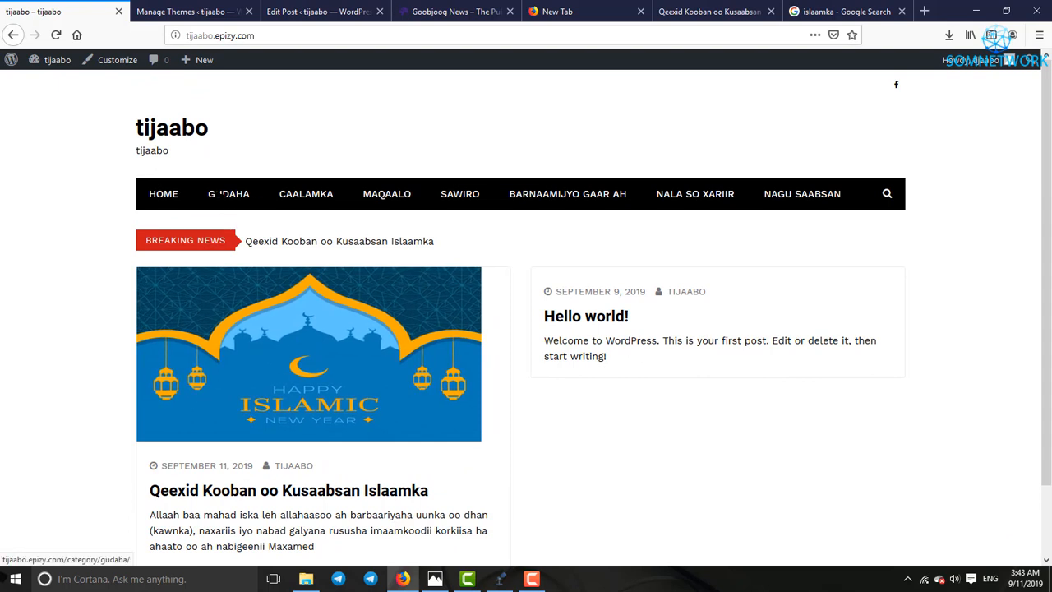
# Open the Gudaha category page from the site's menu and check its listing for the new post.
pyautogui.click(217, 193)
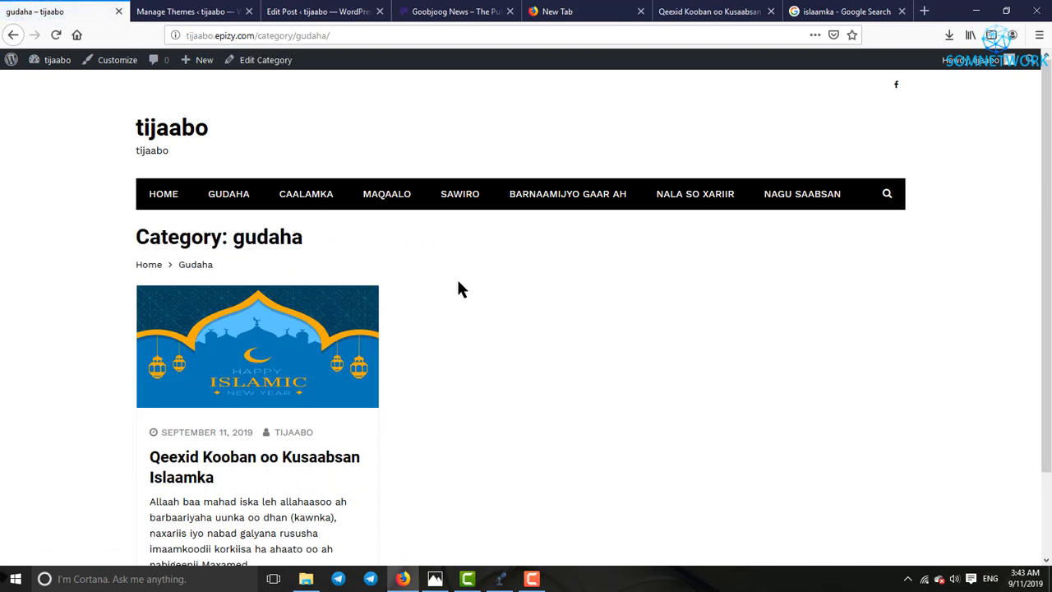
pyautogui.scroll(-2, 444, 283)
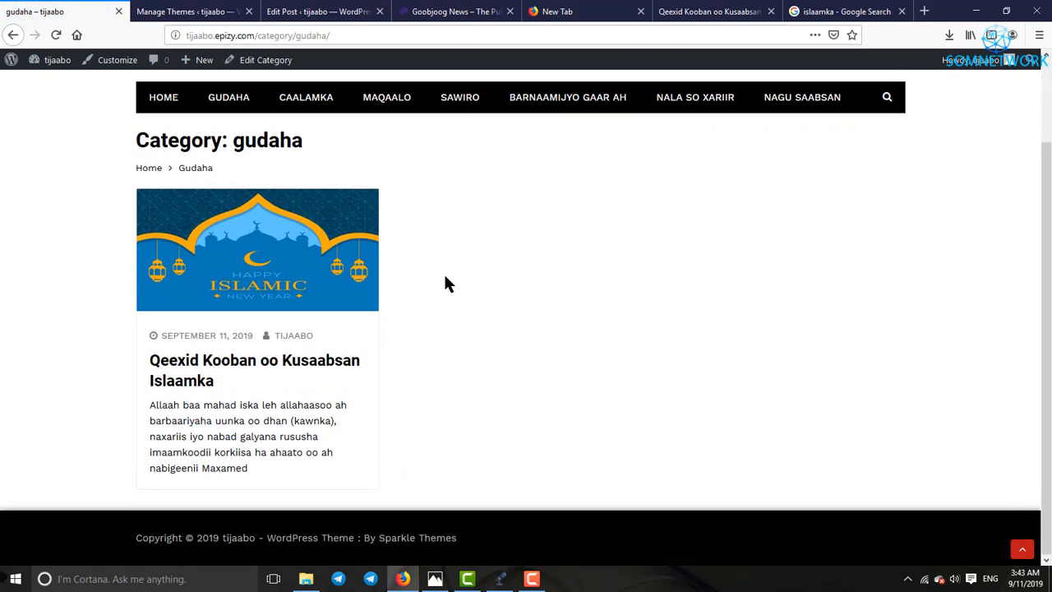
pyautogui.moveTo(224, 469); pyautogui.dragTo(252, 470)
pyautogui.click(263, 439)
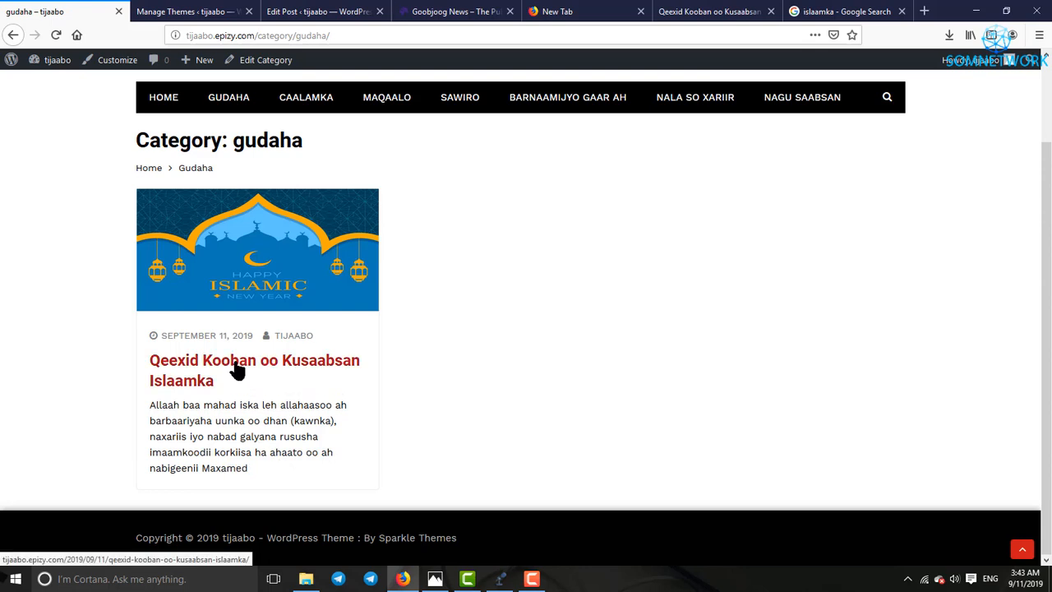
pyautogui.scroll(2, 309, 181)
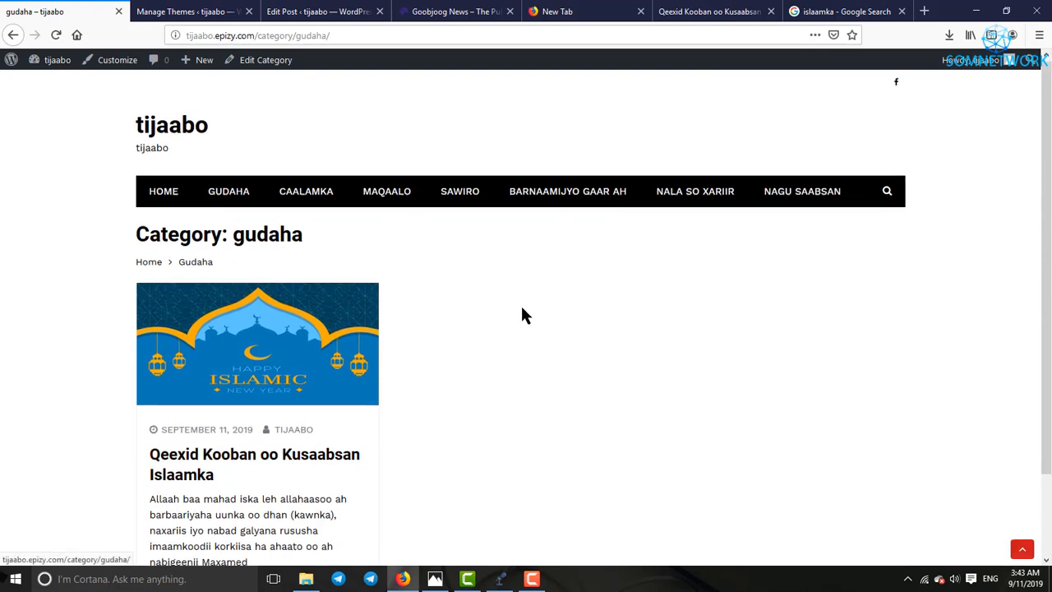
pyautogui.scroll(-2, 493, 317)
# Open the article Qeexid Kooban oo Kusaabsan Islaamka and review its headline, featured image, body text and categories.
pyautogui.click(238, 367)
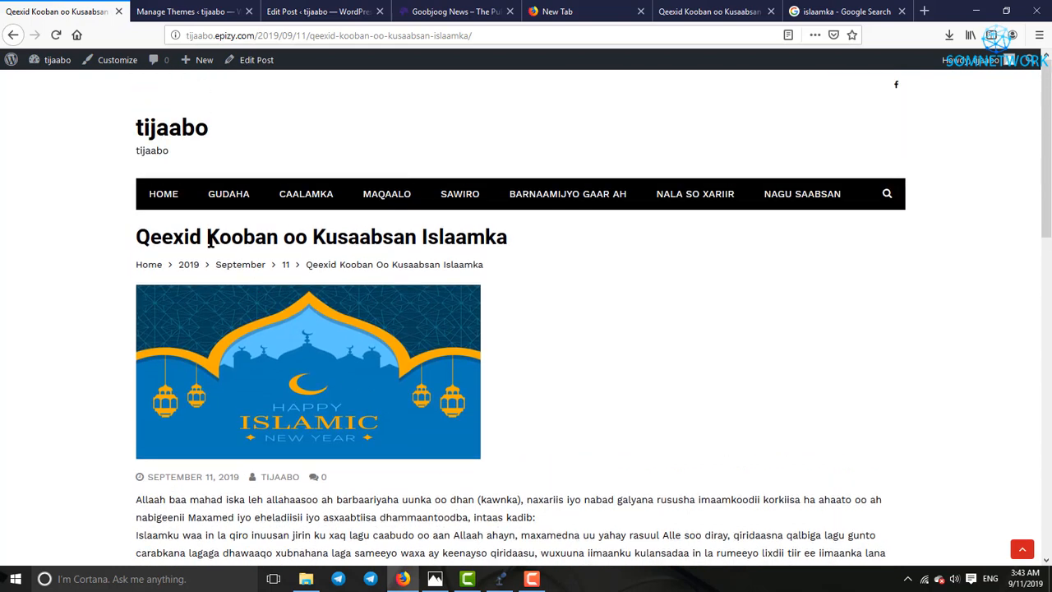
pyautogui.scroll(-1, 211, 238)
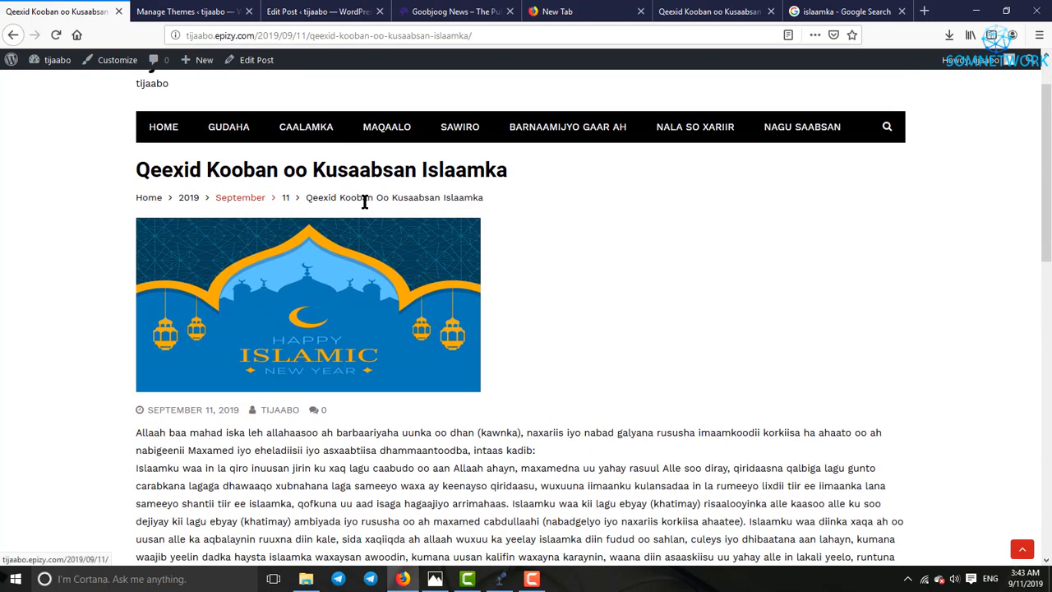
pyautogui.scroll(-2, 526, 258)
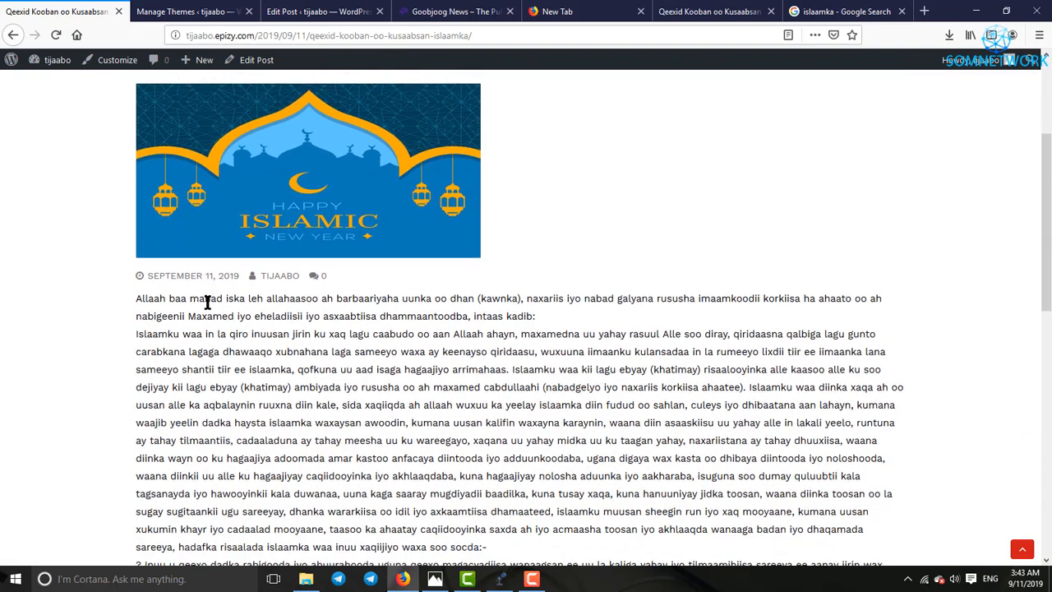
pyautogui.scroll(-6, 287, 298)
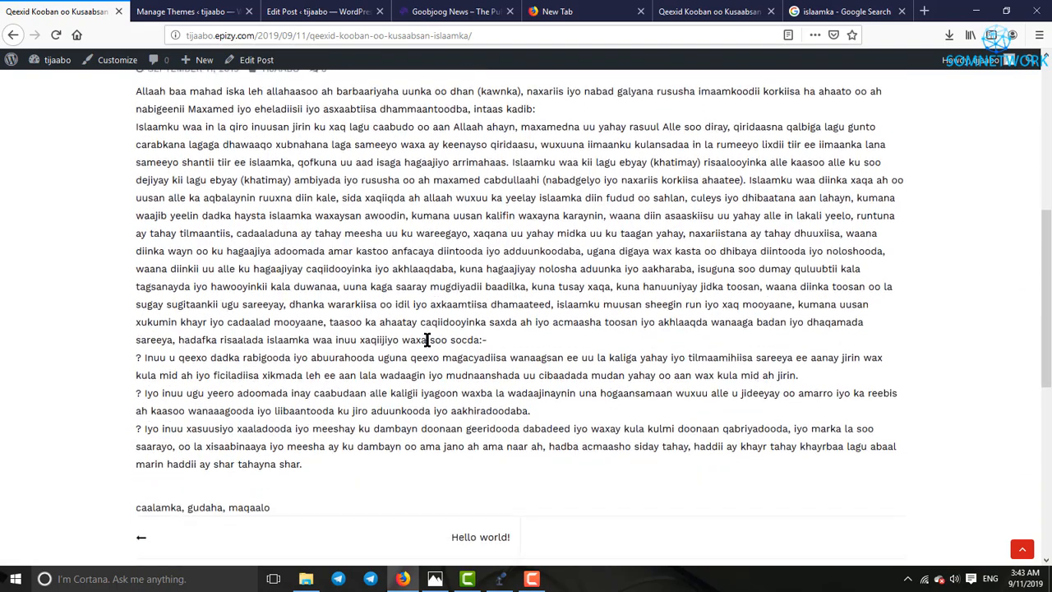
pyautogui.scroll(8, 524, 360)
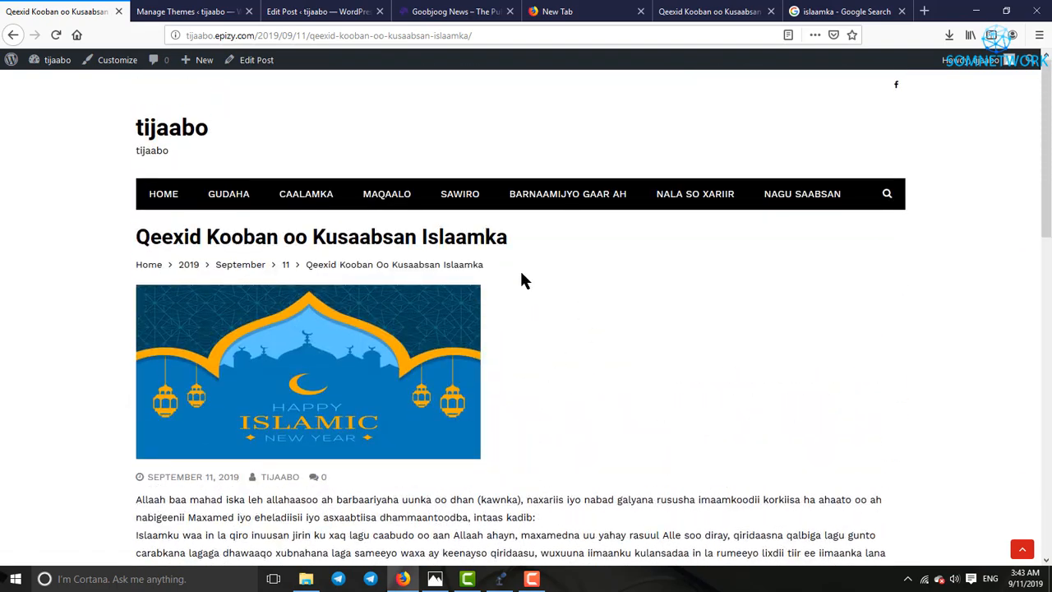
# Check the Caalamka and Maqaalo category pages for the published post.
pyautogui.click(317, 194)
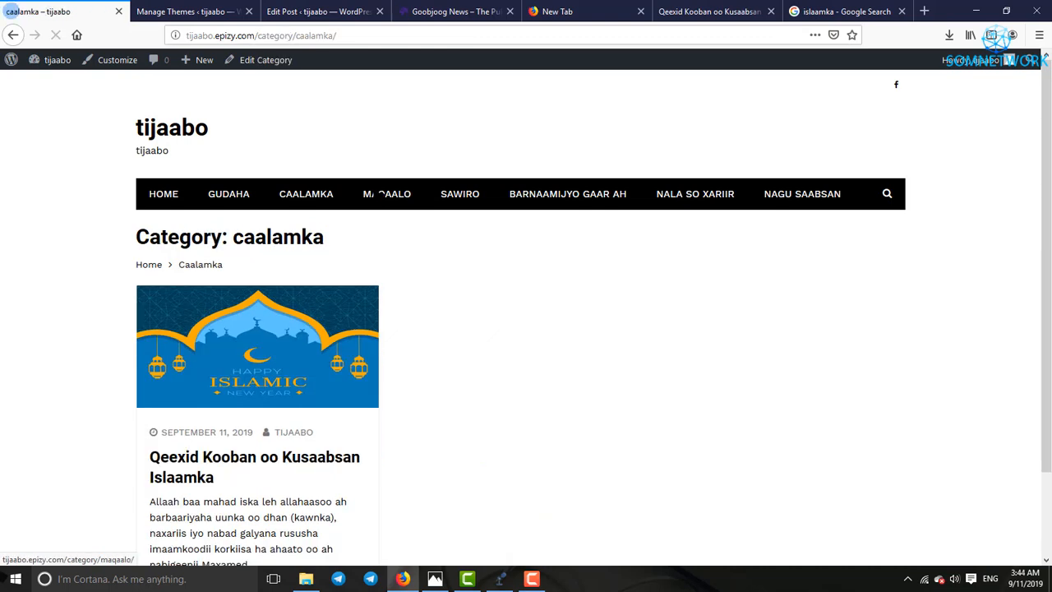
pyautogui.click(380, 195)
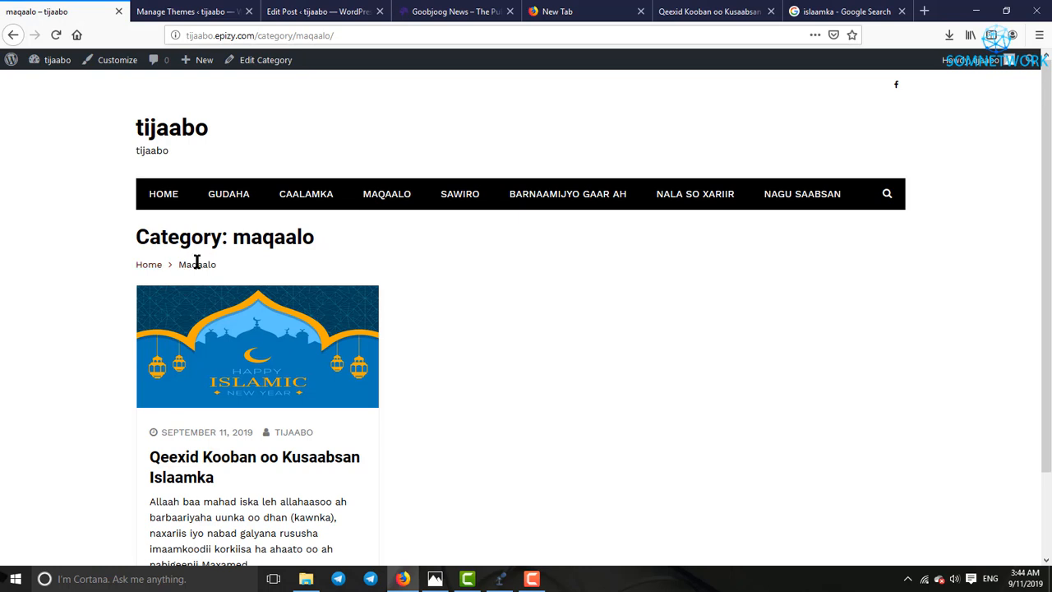
pyautogui.click(203, 262)
pyautogui.scroll(-2, 594, 331)
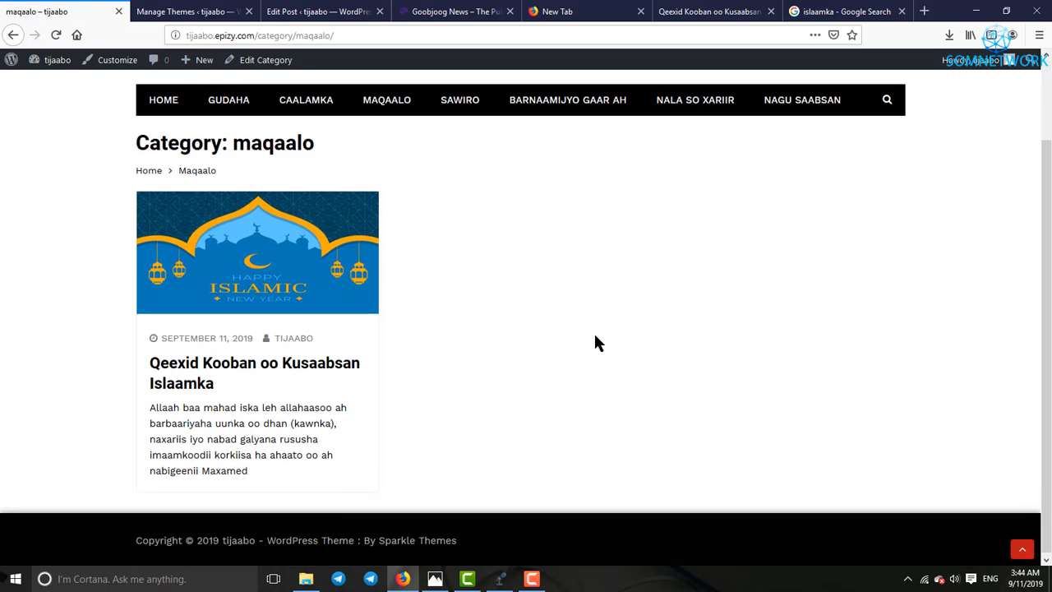
pyautogui.scroll(2, 593, 337)
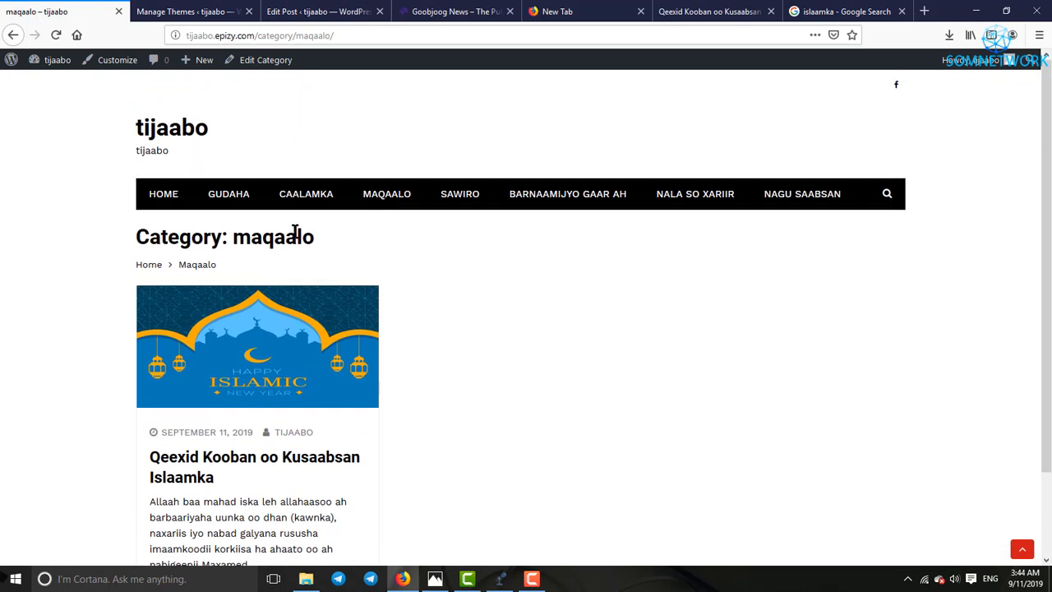